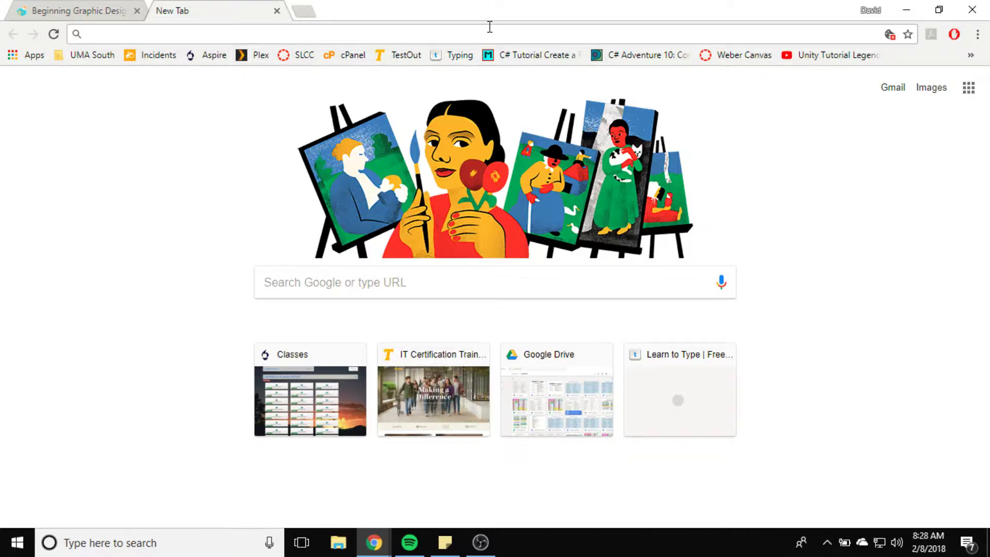
Search the web for "french dip sandwiches recipe" and open the Easy French Dip Sandwiches recipe on Allrecipes
text(french dip sandwiches re)
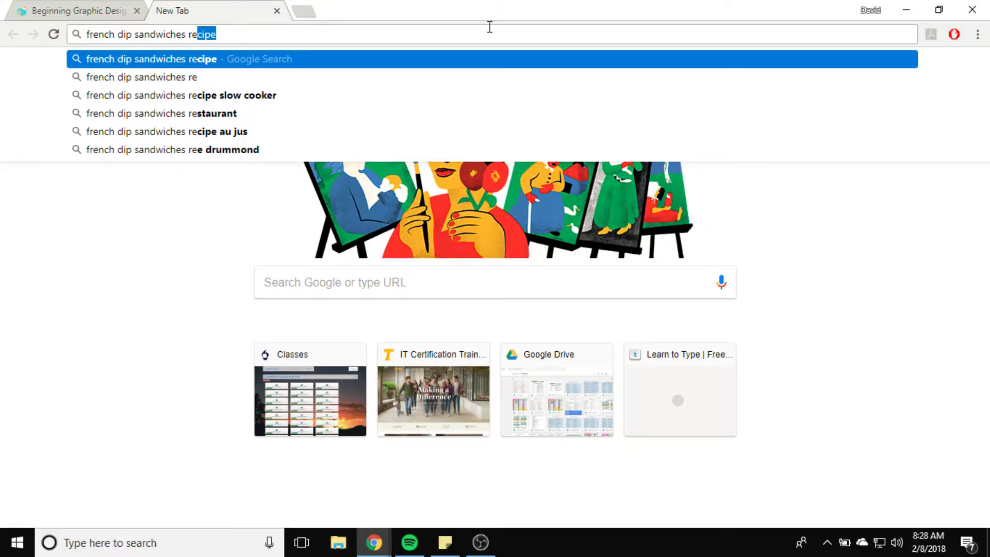
key(Return)
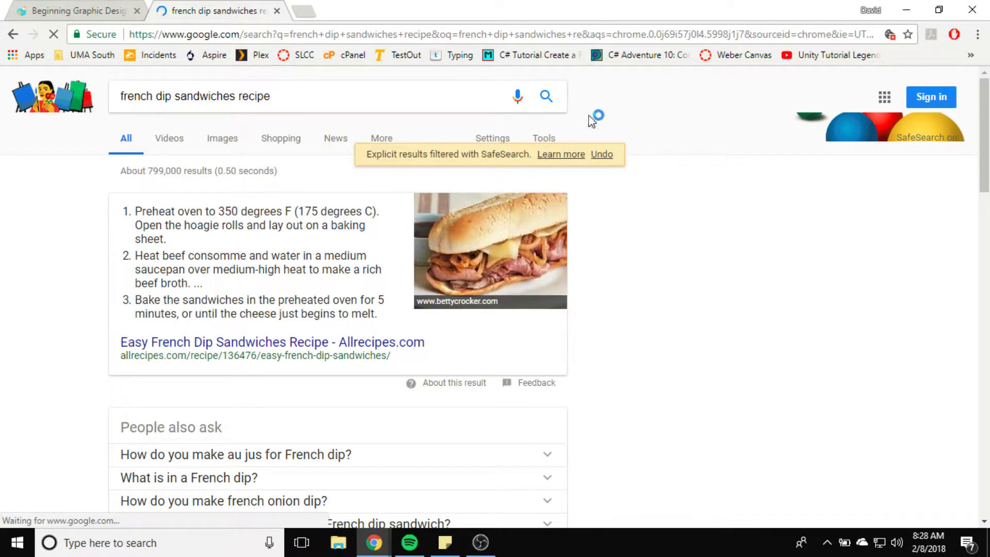
click(264, 343)
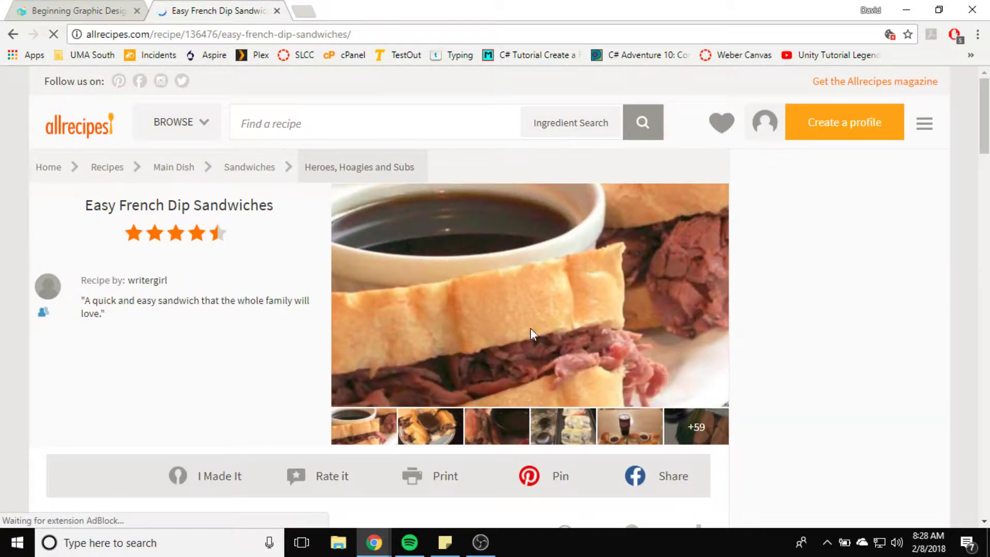
Read through the recipe's ingredients and directions, dismissing the newsletter sign-up offer
scroll(516, 297, down, 12)
scroll(444, 393, up, 5)
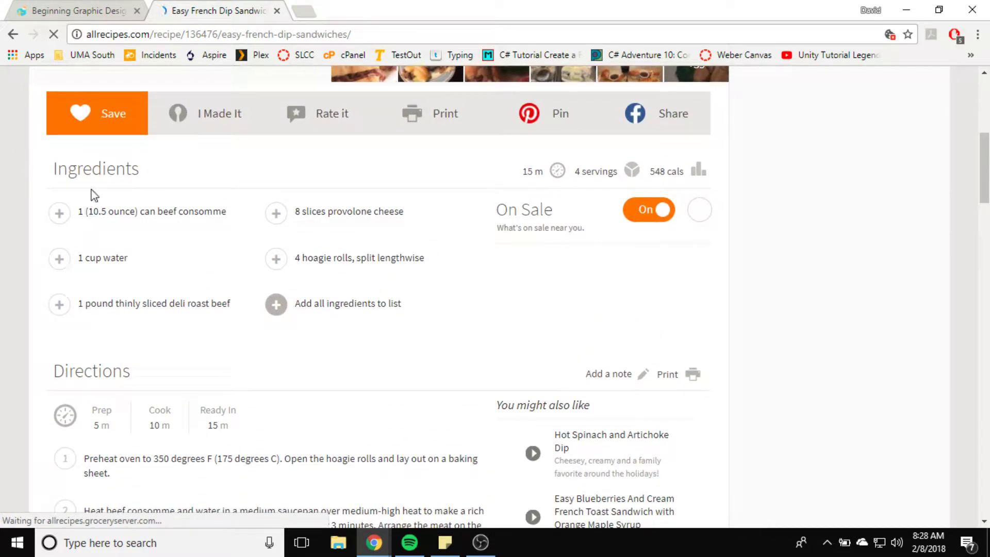
scroll(338, 367, down, 6)
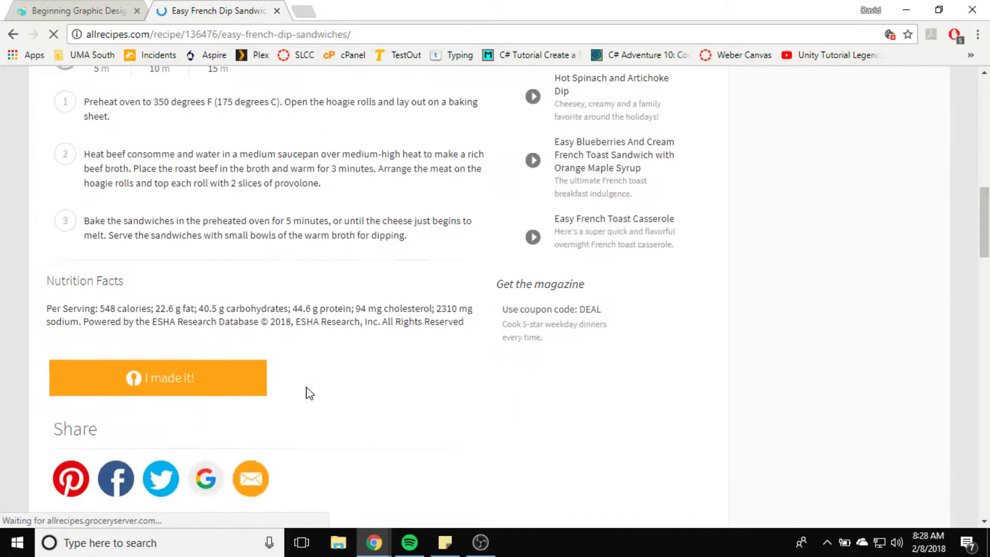
scroll(324, 245, up, 4)
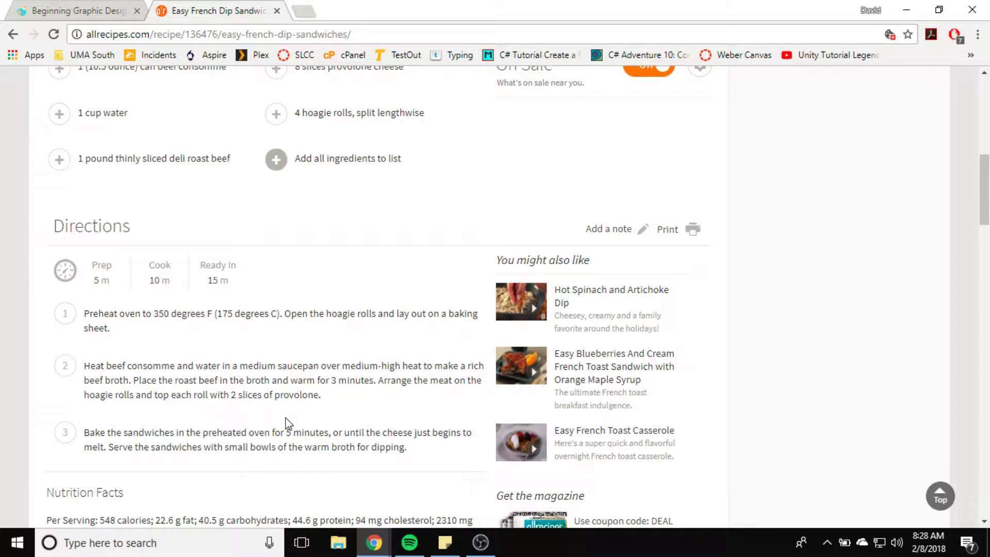
scroll(354, 396, up, 3)
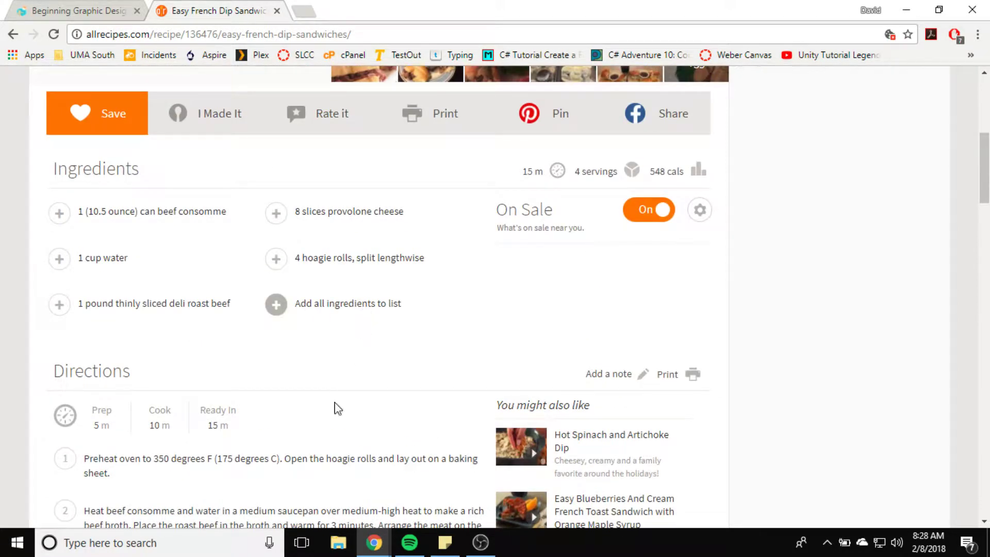
scroll(340, 392, down, 6)
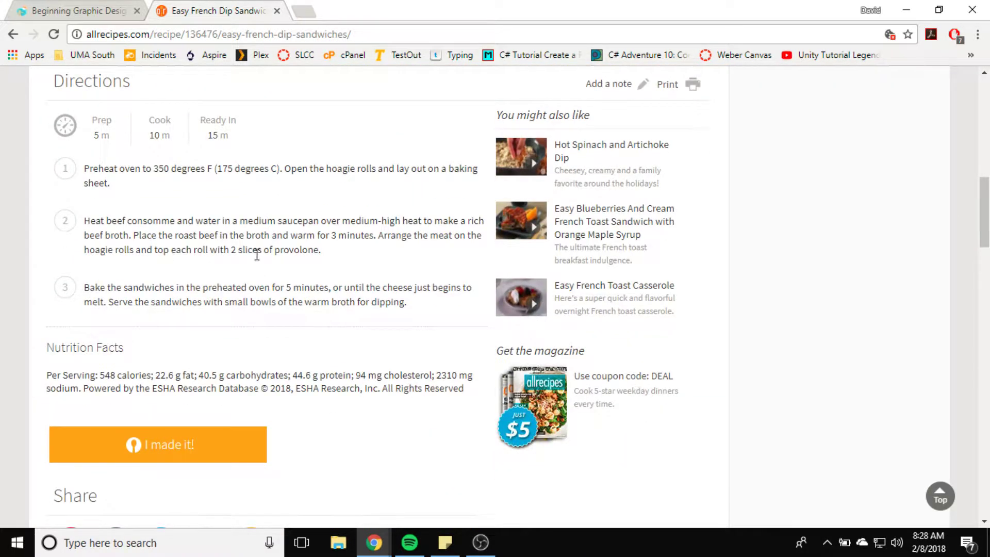
scroll(270, 296, up, 4)
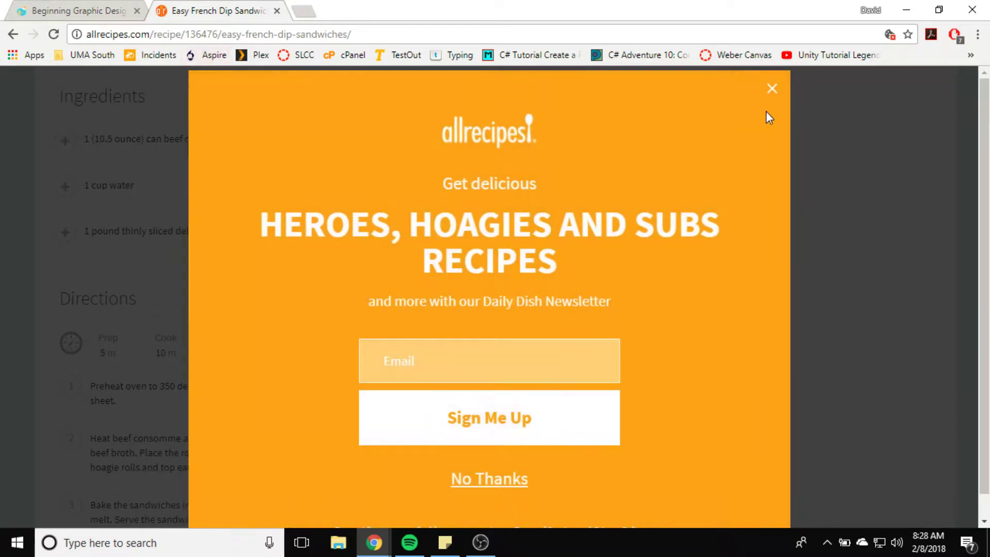
click(770, 91)
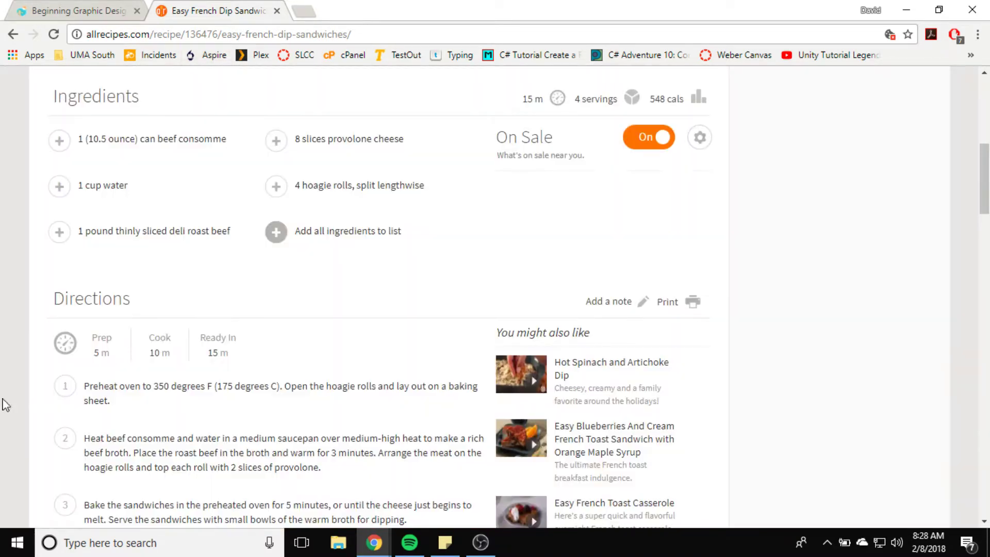
scroll(355, 355, down, 4)
scroll(360, 353, up, 3)
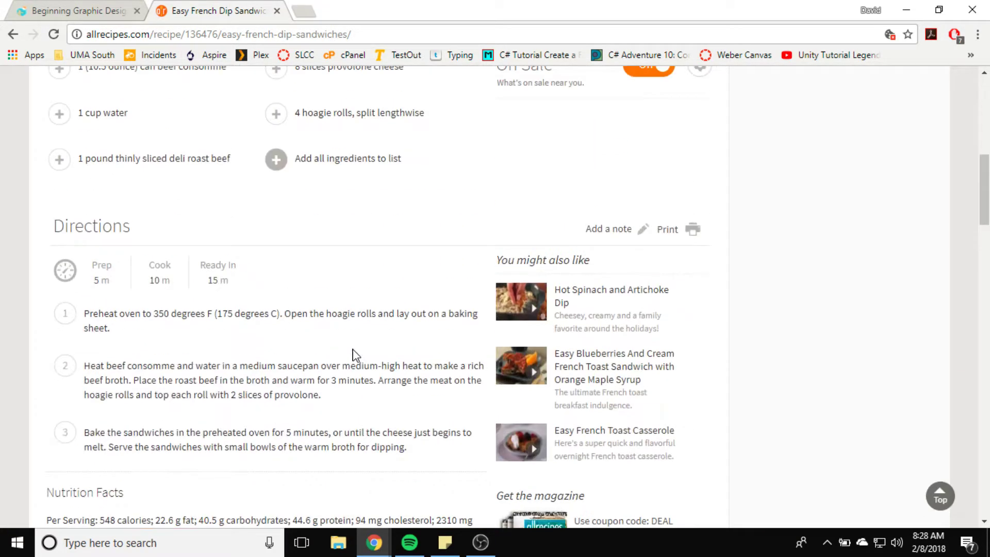
Open Publisher and create a blank 8.5 x 11" publication
key(super)
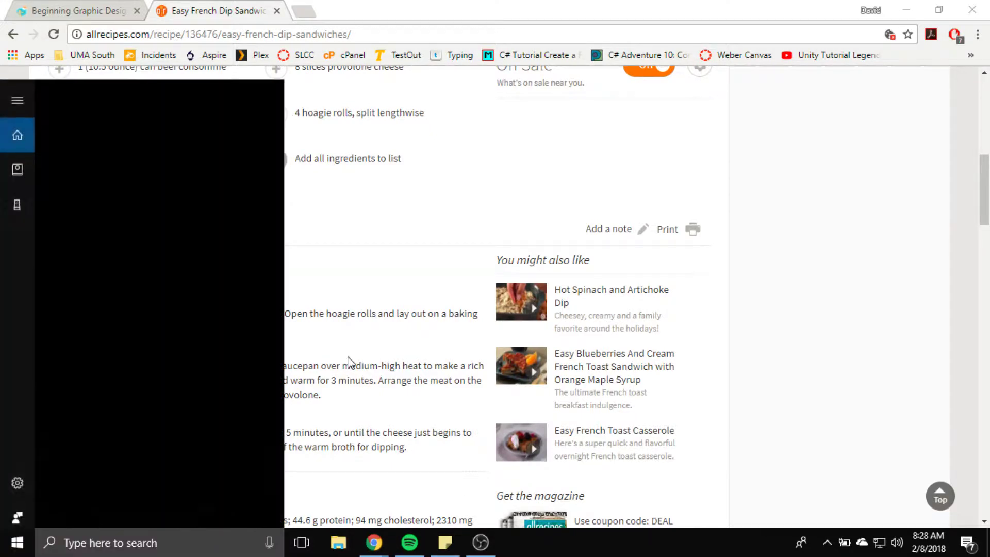
text(publish)
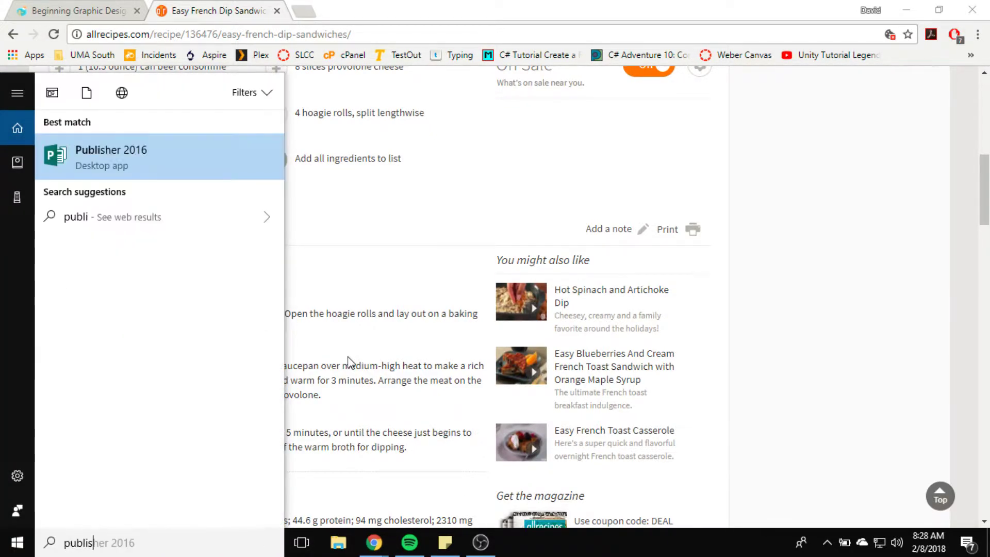
key(Return)
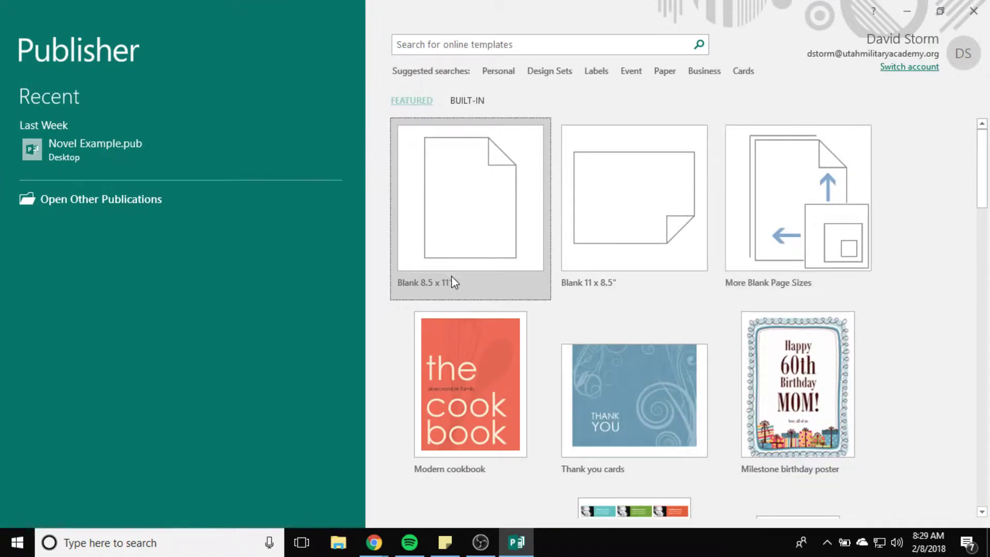
click(453, 233)
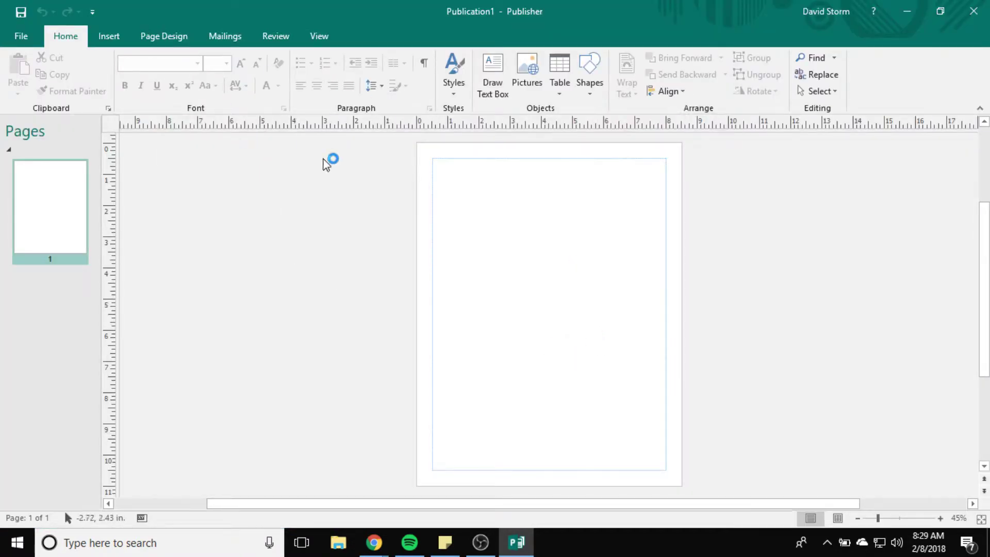
drag(345, 13, 413, 86)
click(758, 81)
Check the ingredients section of the recipe page in Chrome and return to the blank publication in Publisher
key(alt+Tab)
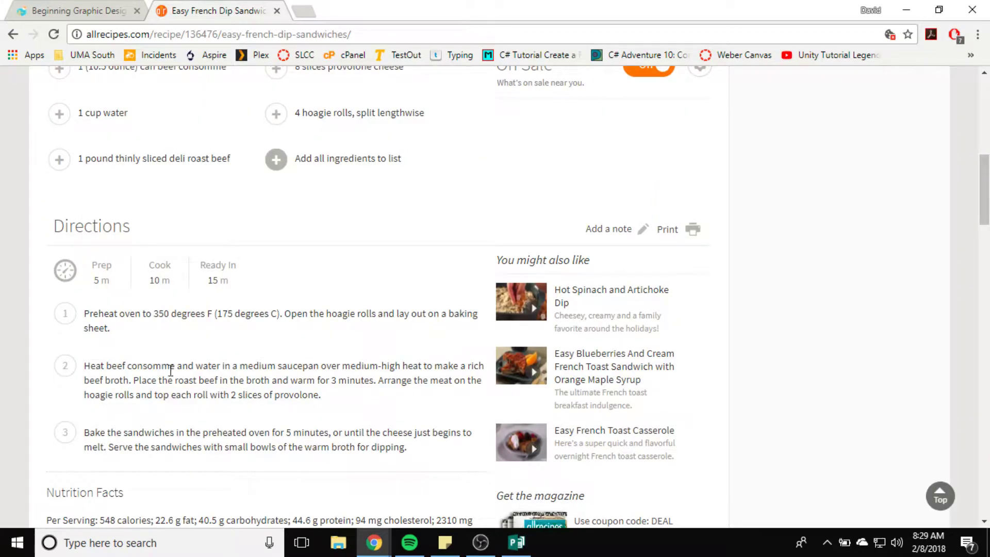
scroll(171, 370, down, 1)
scroll(174, 247, up, 6)
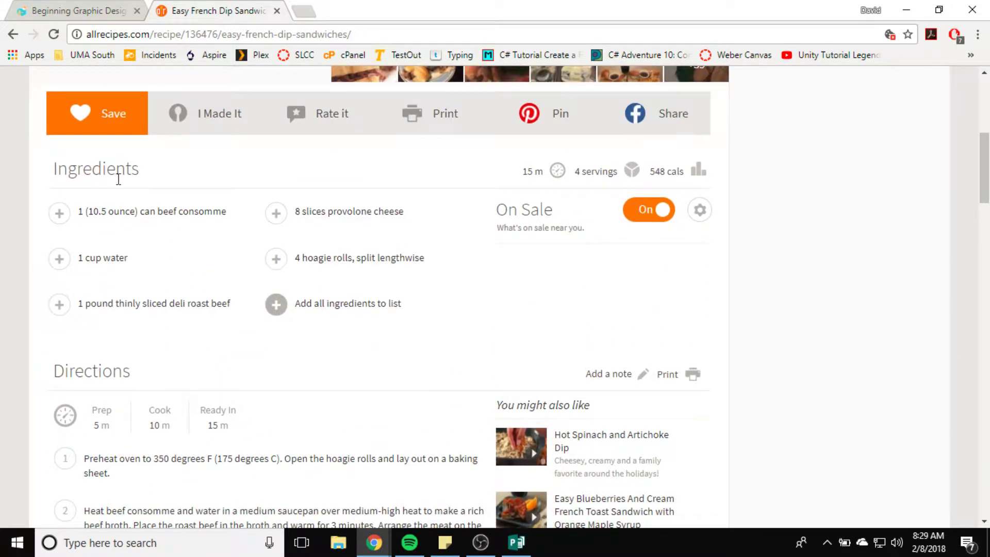
scroll(174, 215, down, 2)
key(alt+Tab)
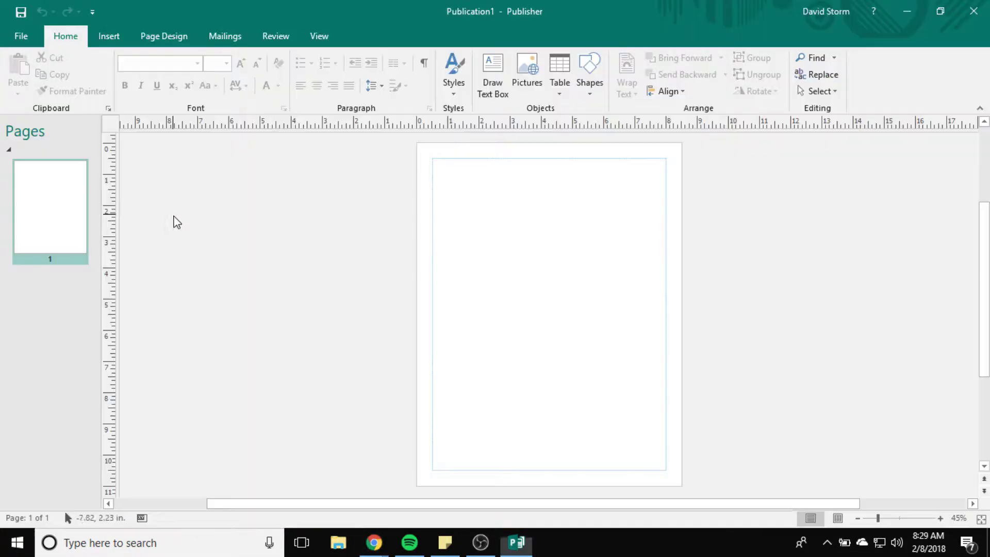
Add a text box about 7.13 x 1.12 in across the top of the page reading "French Dip Sandwiches" at font size 12
click(492, 77)
drag(435, 165, 662, 205)
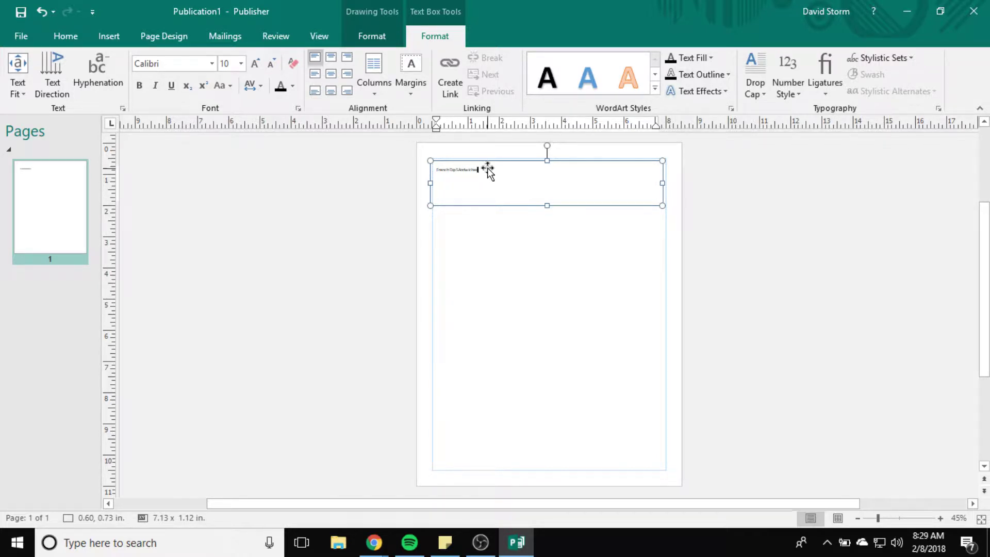
drag(482, 170, 404, 173)
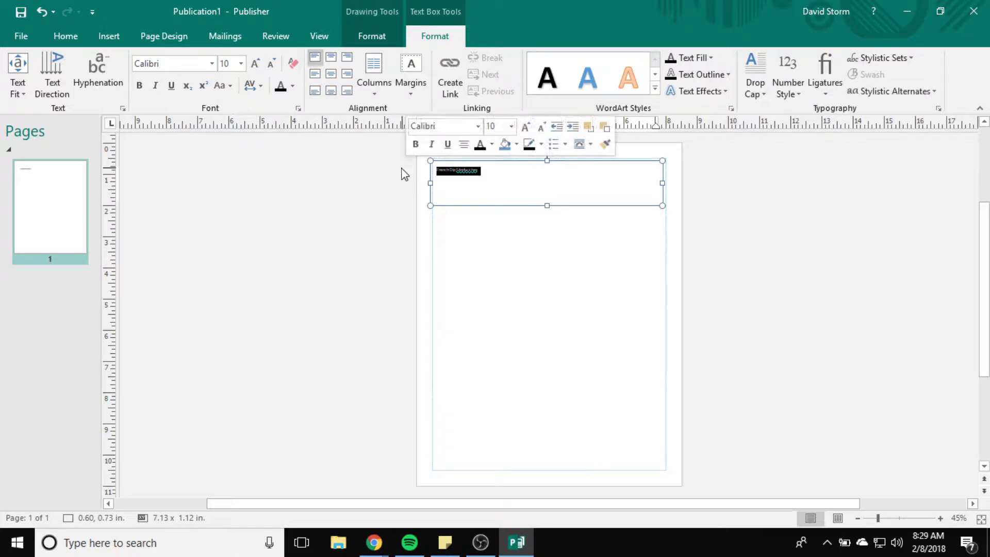
click(241, 63)
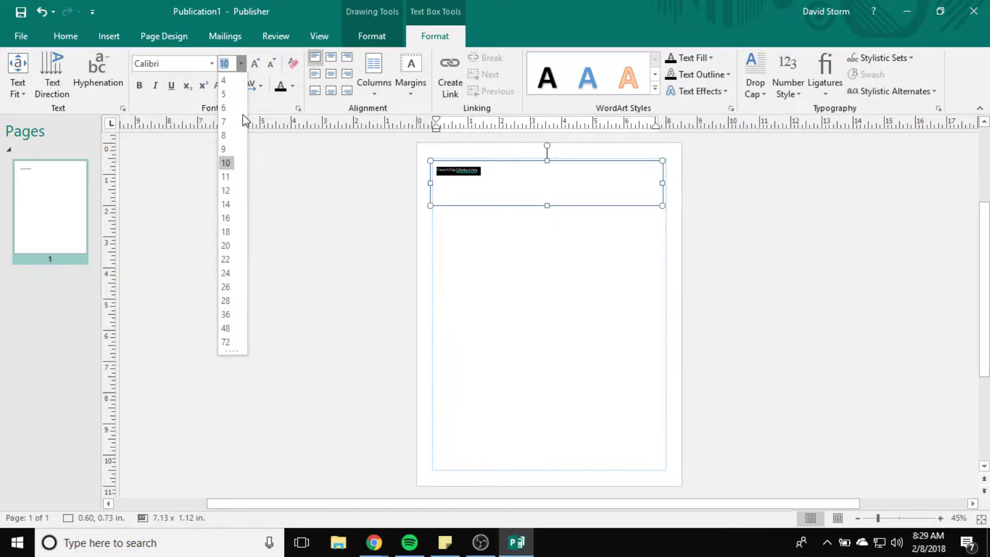
click(226, 190)
scroll(634, 263, up, 1)
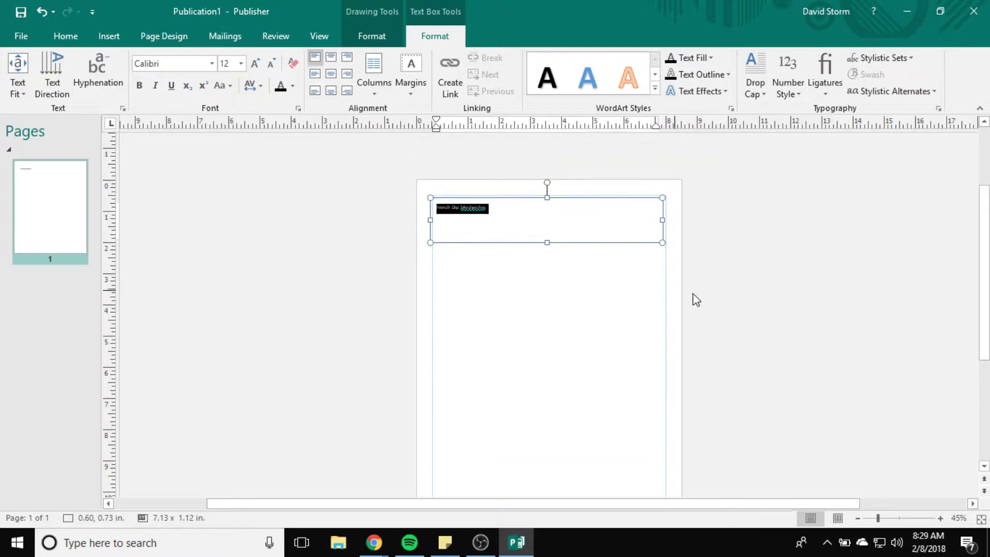
Shorten the "French Dip Sandwiches" text box from below so it fits its single line of text
click(742, 294)
click(471, 206)
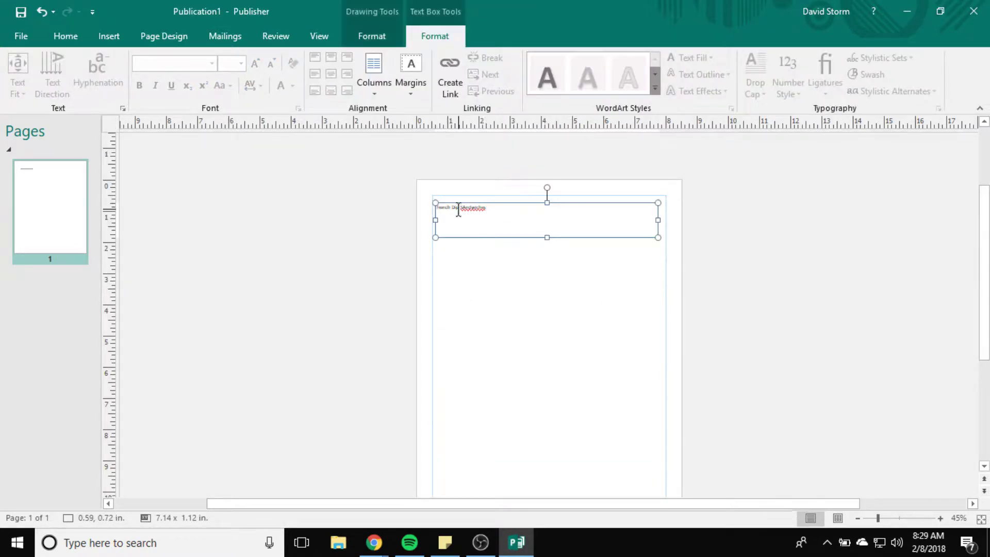
click(464, 209)
click(464, 207)
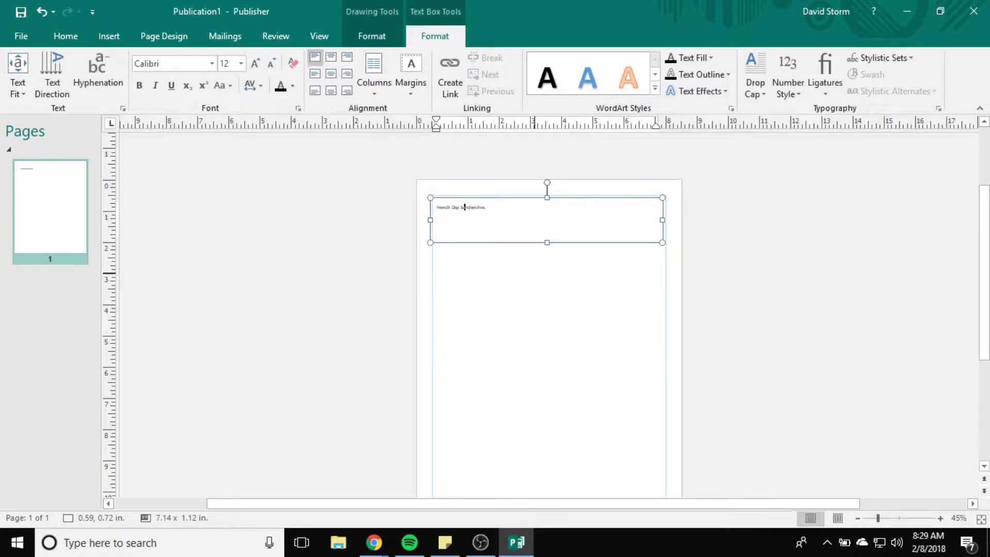
click(939, 519)
click(939, 519)
click(939, 519)
scroll(903, 368, down, 2)
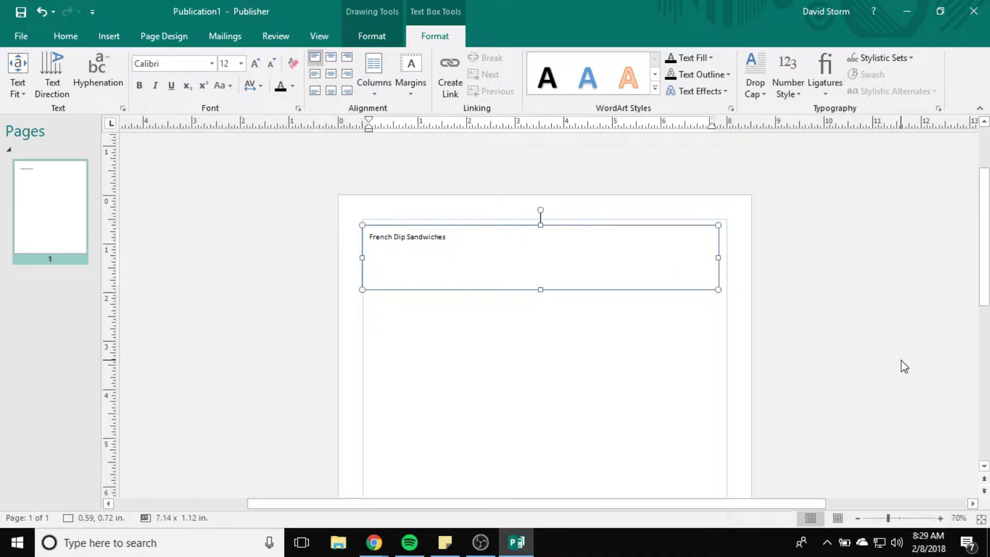
click(499, 334)
click(457, 236)
drag(540, 285, 539, 252)
click(547, 359)
Draw a text box about 7.20 x 2.30 in below the title and paste in the five ingredients copied from the recipe page
click(493, 74)
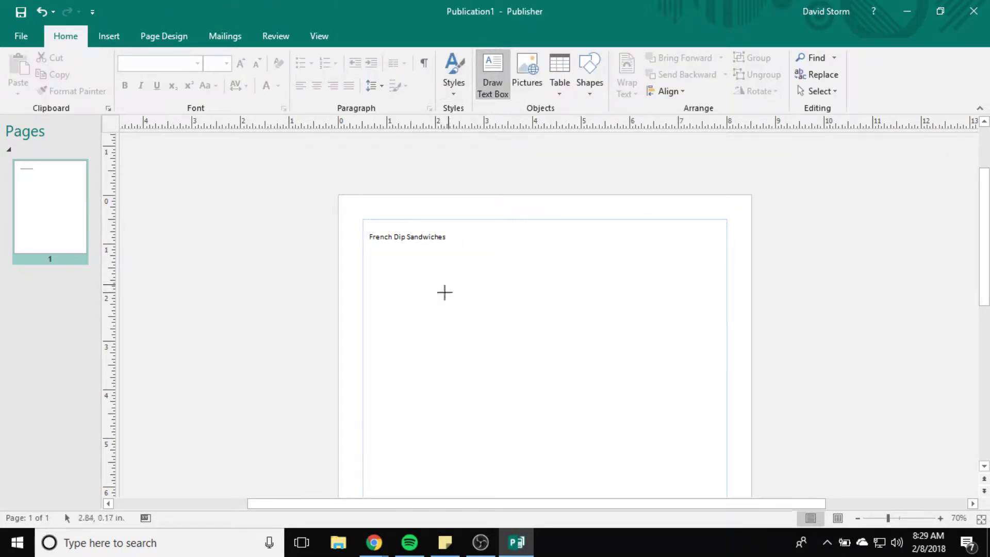
drag(369, 253, 724, 369)
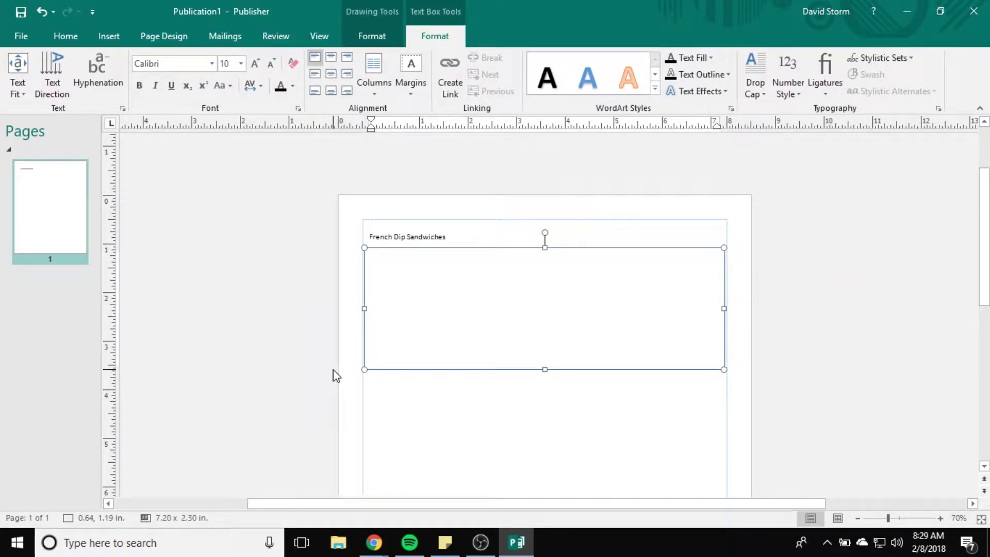
key(alt+Tab)
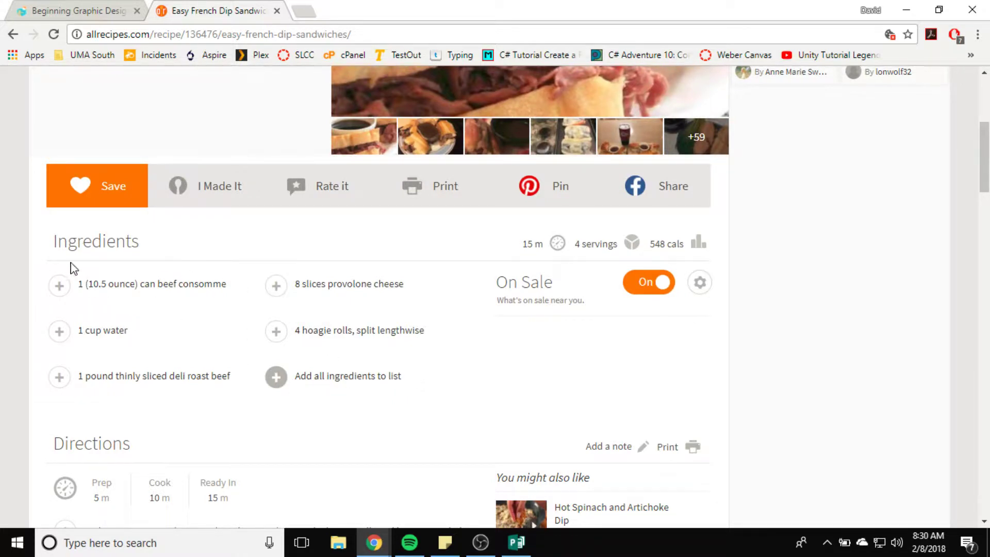
drag(36, 286, 102, 284)
click(536, 435)
drag(292, 376, 75, 285)
key(ctrl+c)
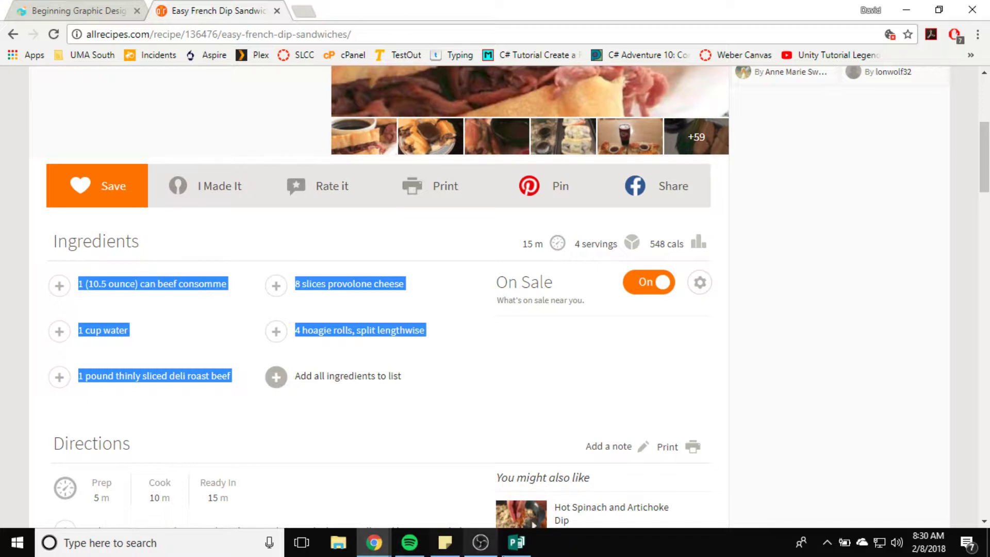
click(516, 542)
key(ctrl+v)
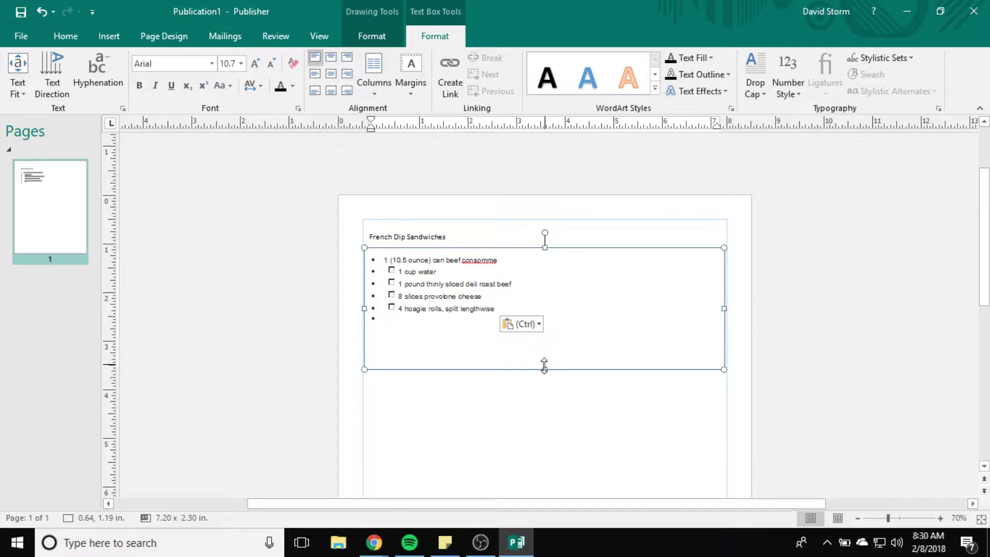
Shorten the ingredients box to fit its list and draw another text box about 7.03 x 2.58 in below it
drag(545, 369, 544, 331)
click(508, 412)
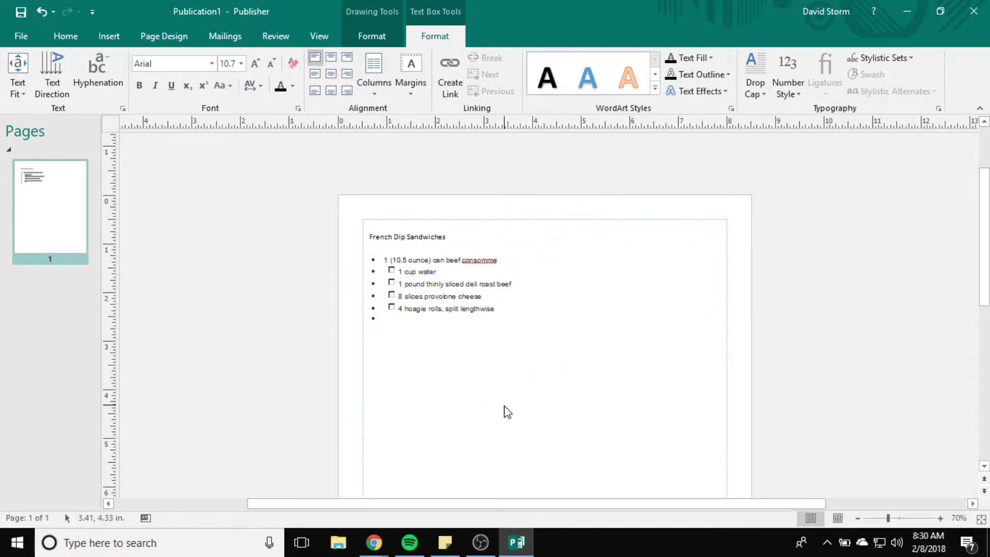
click(492, 74)
mouse_move(370, 344)
mouse_down()
mouse_move(621, 454)
mouse_move(716, 472)
mouse_up()
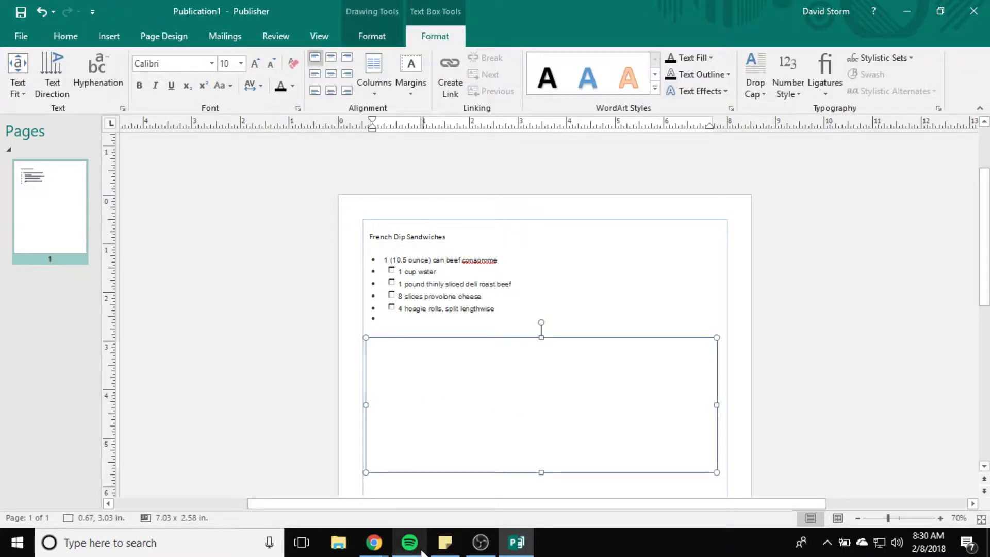
Copy the three recipe directions from the Allrecipes page in Chrome and paste them into the empty lower text box in Publisher
key(alt+Tab)
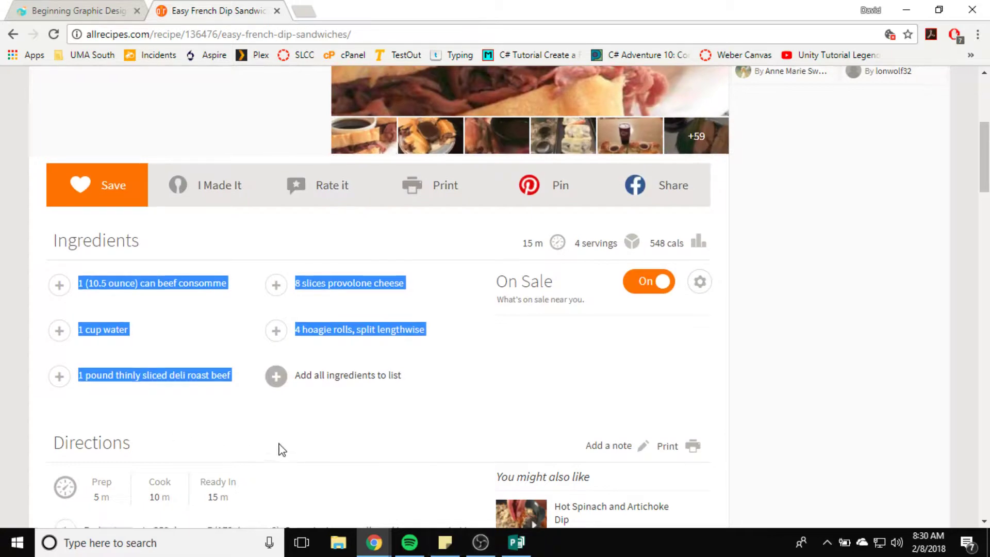
scroll(273, 436, down, 6)
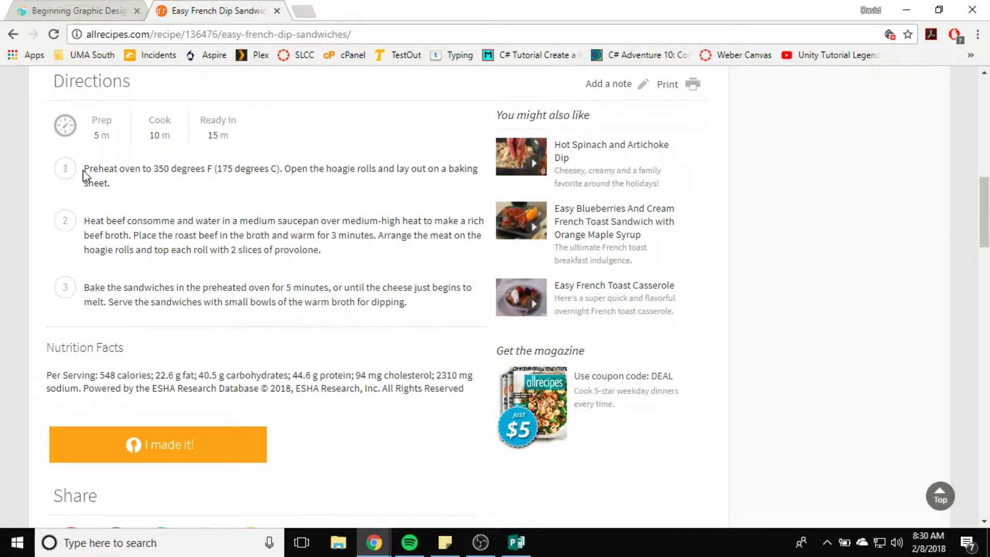
drag(86, 170, 419, 305)
key(ctrl+c)
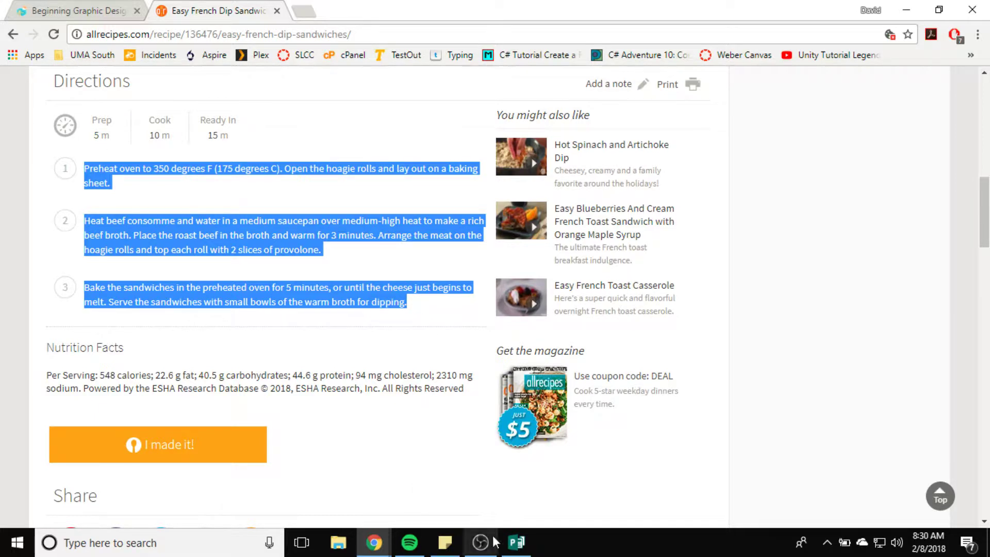
click(516, 542)
key(ctrl+v)
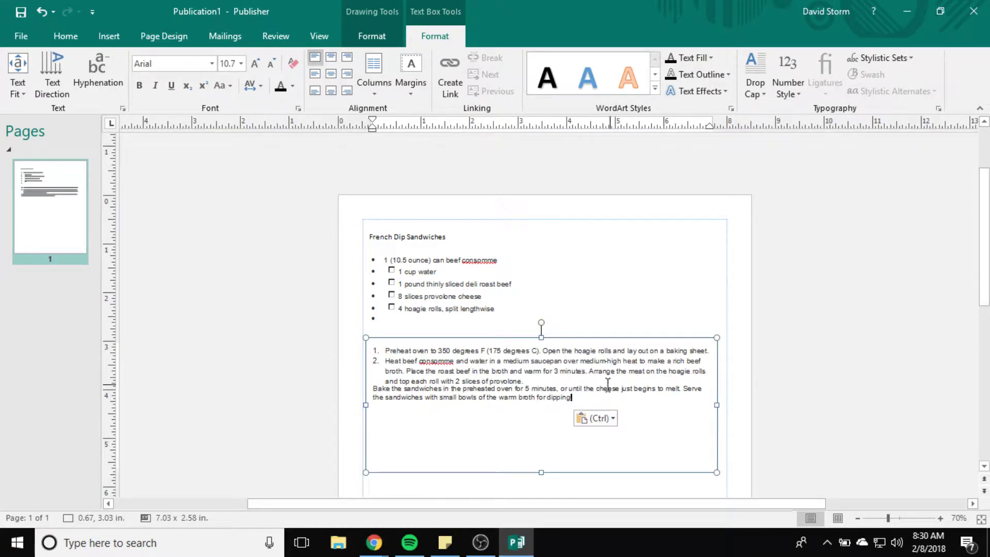
click(788, 405)
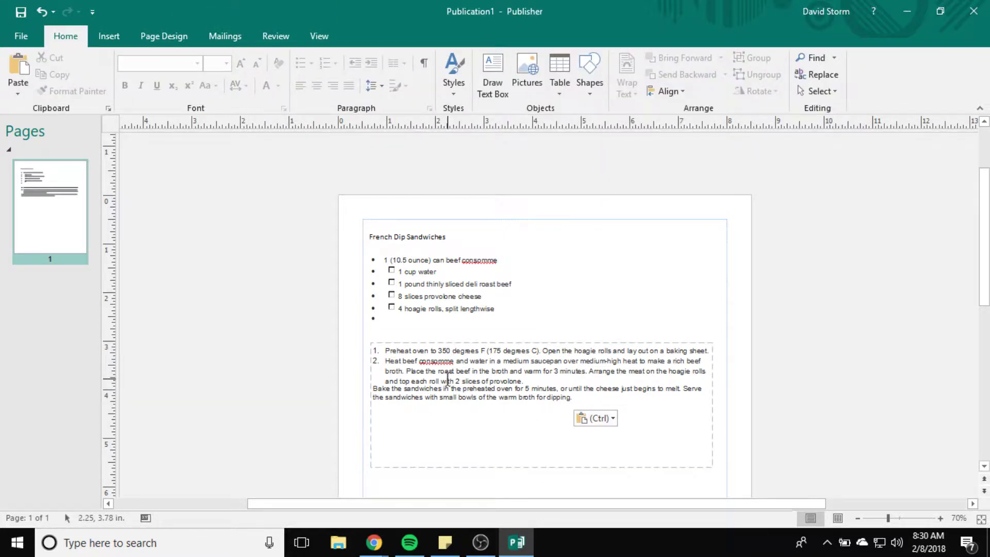
Review the recipe page, switch to the Beginning Graphic Design page in Chrome, and examine its font-combining advice and example recipe
scroll(477, 353, down, 4)
scroll(476, 353, up, 2)
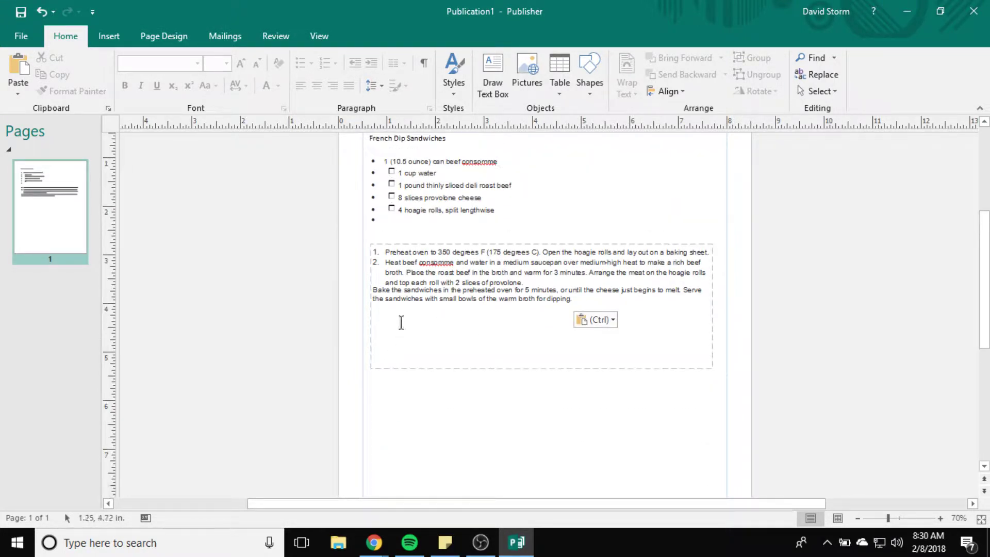
scroll(398, 326, up, 1)
mouse_move(388, 540)
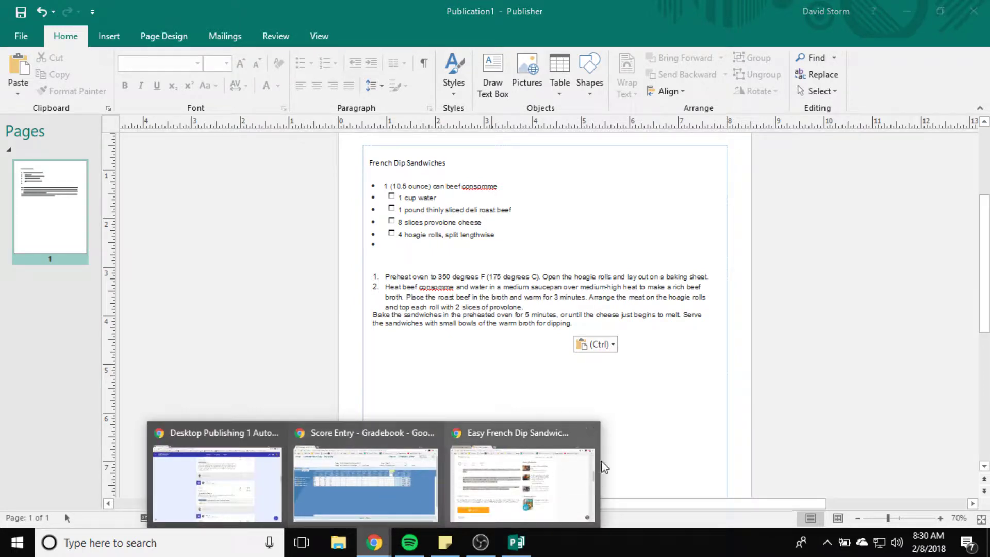
click(529, 477)
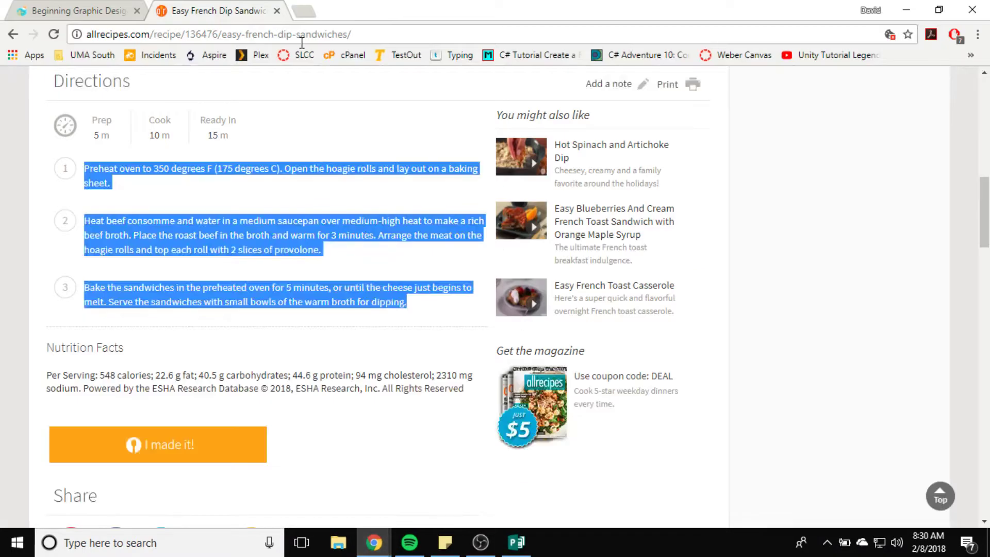
click(78, 14)
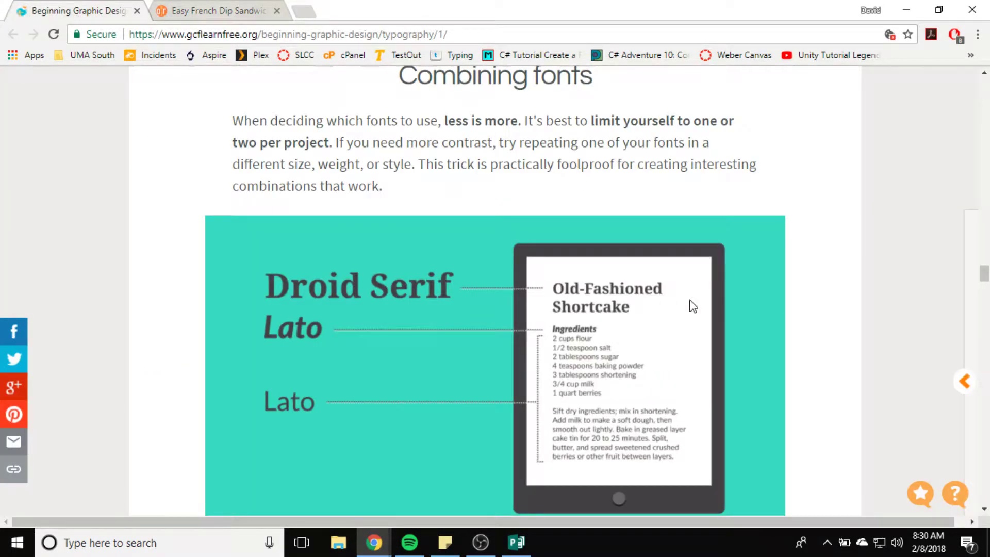
scroll(499, 162, up, 1)
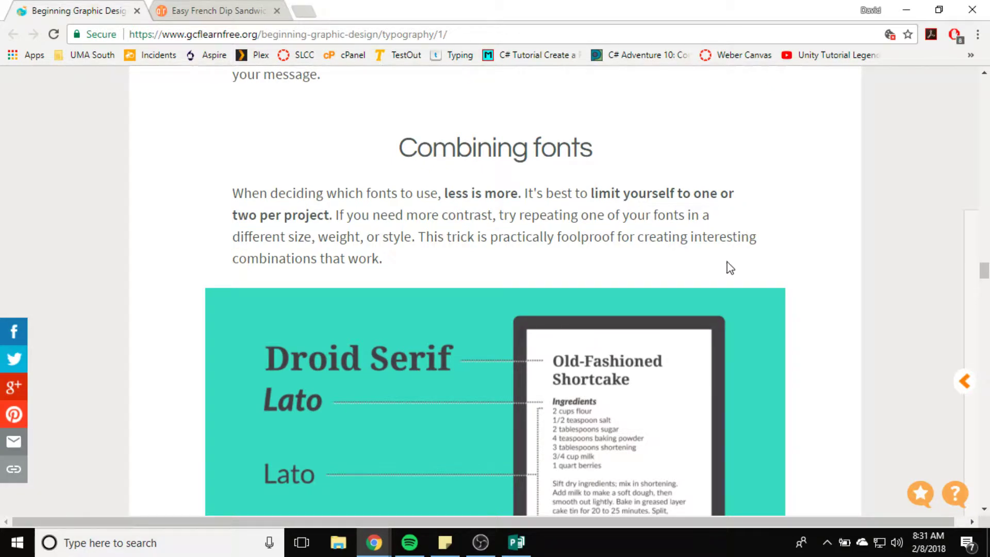
scroll(774, 278, down, 1)
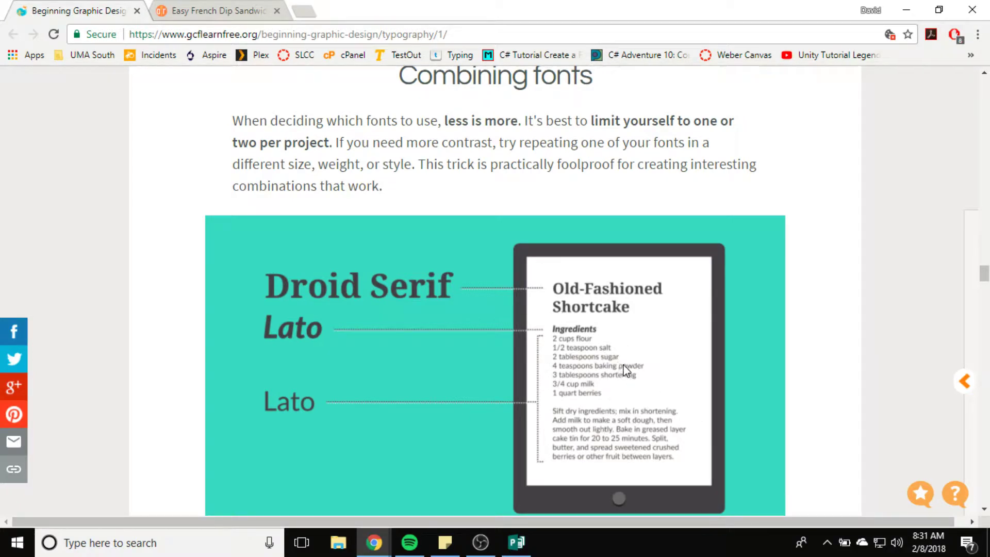
scroll(361, 330, down, 5)
scroll(363, 330, up, 4)
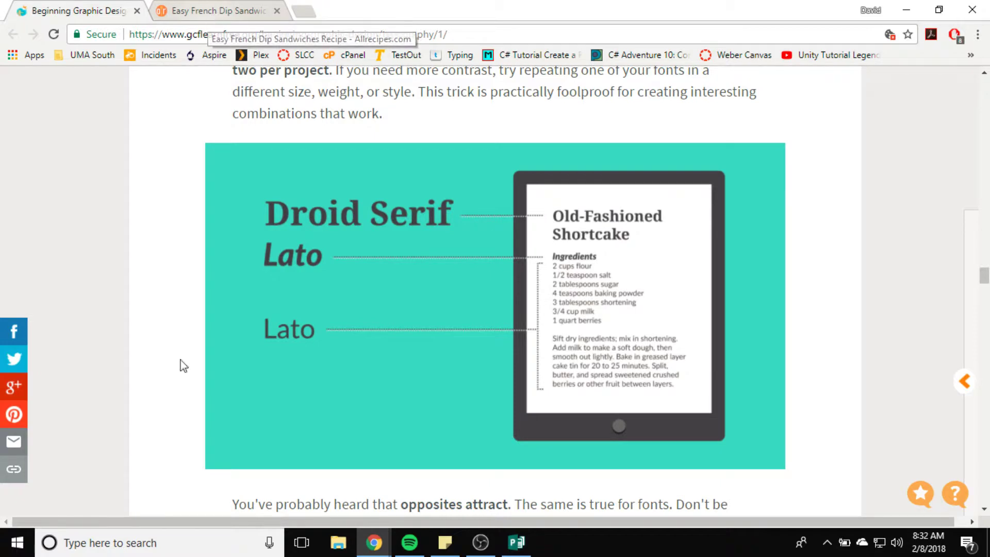
Return to Publisher and move the directions text box down to about 0.50, 5.79 in
click(527, 550)
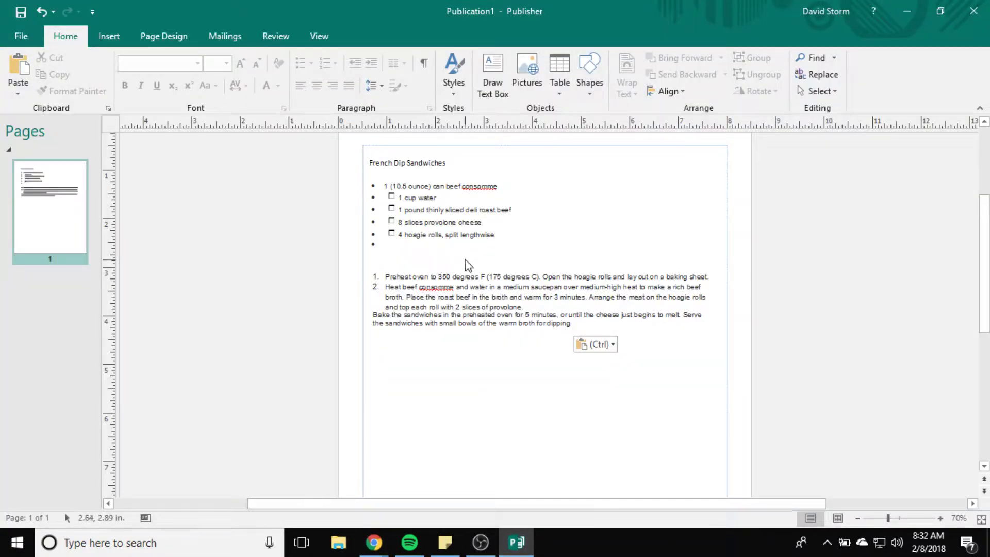
drag(451, 162, 367, 162)
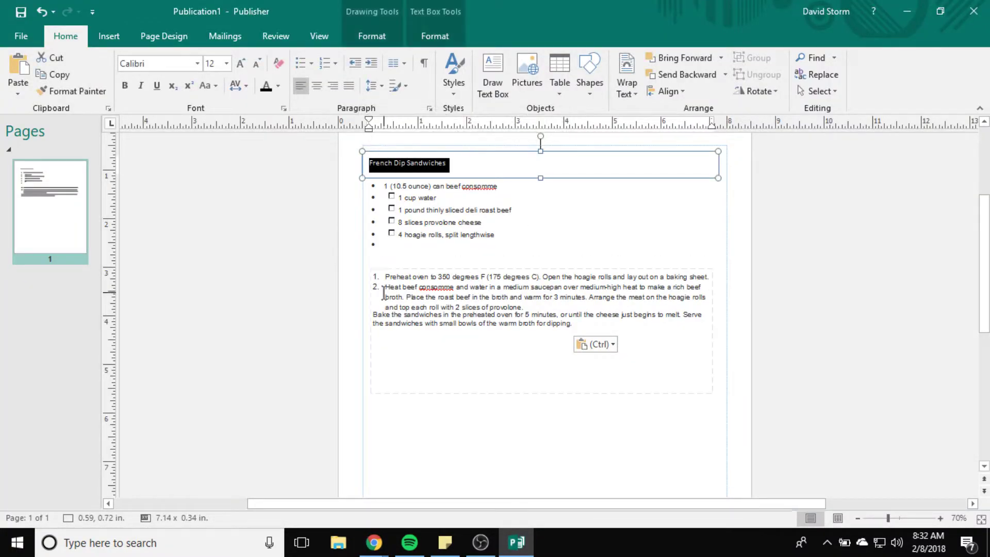
click(489, 323)
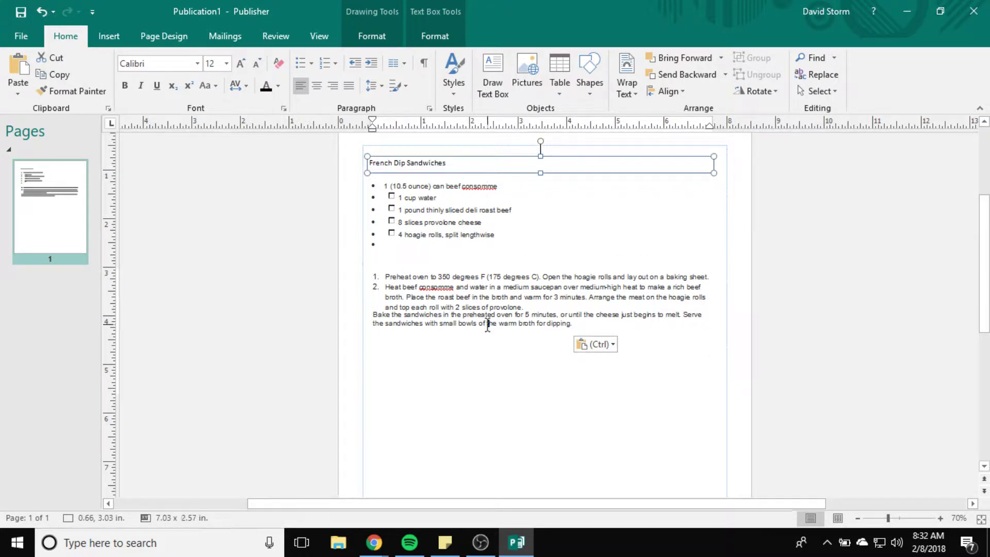
drag(488, 265, 479, 399)
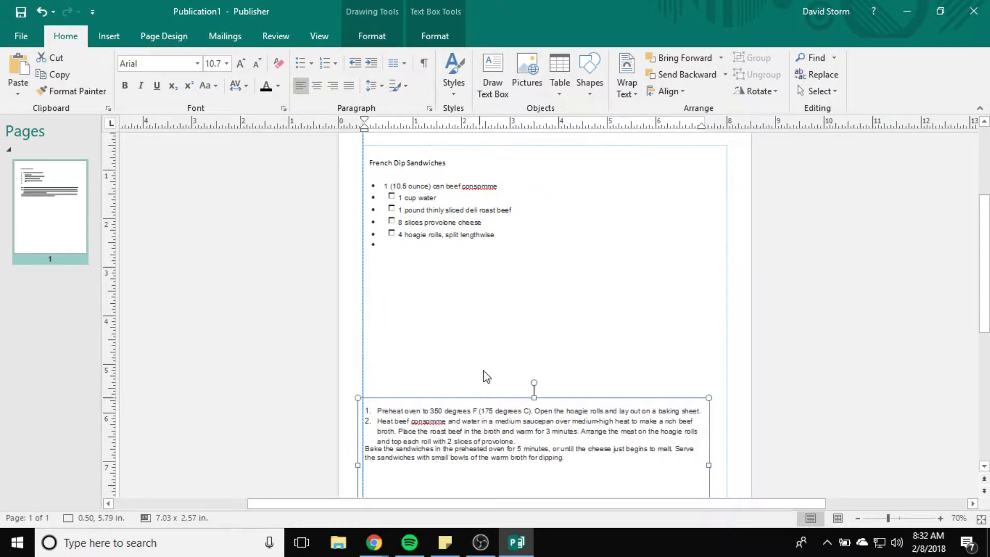
Nudge the title box to about 0.50, 0.75 in and move the ingredients box down to just above the directions
click(443, 210)
mouse_move(442, 173)
mouse_down()
mouse_move(441, 295)
mouse_move(451, 157)
mouse_up()
click(463, 259)
drag(464, 260, 444, 375)
Select the "French Dip Sandwiches" title text and extend its box downward to about 7.14 x 1.27 in
click(420, 172)
click(452, 168)
drag(452, 168, 327, 166)
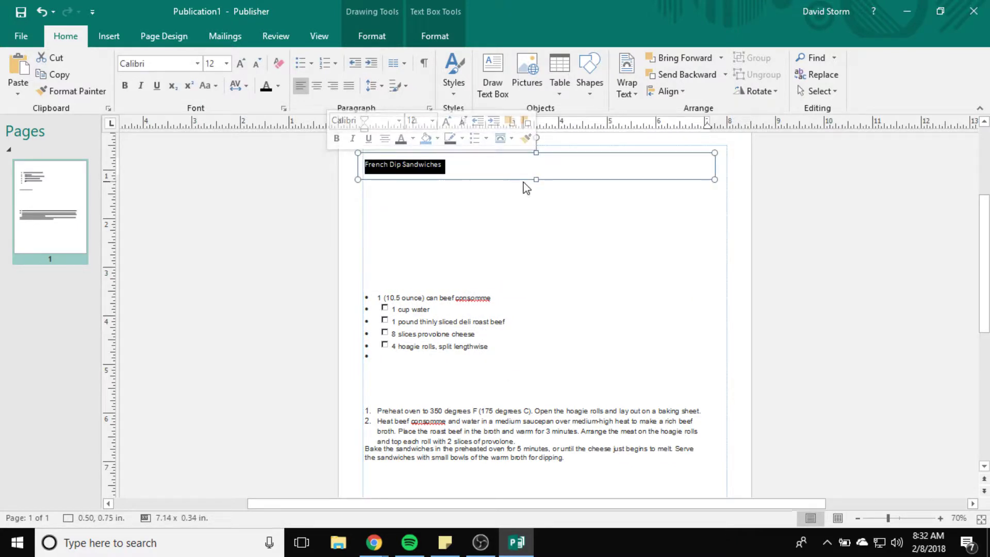
drag(536, 180, 538, 221)
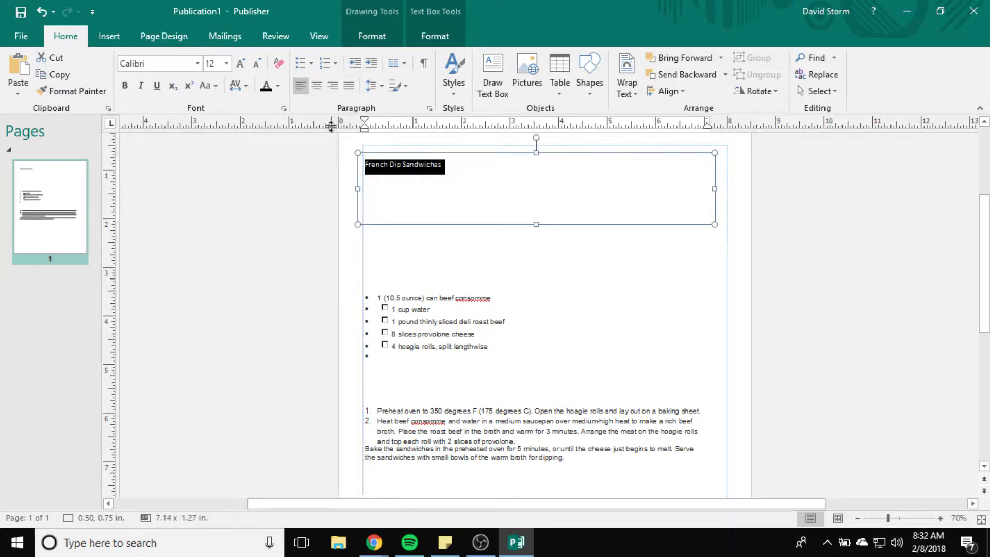
Change the font of the "French Dip Sandwiches" title to Cooper Black
click(226, 65)
click(227, 67)
click(197, 64)
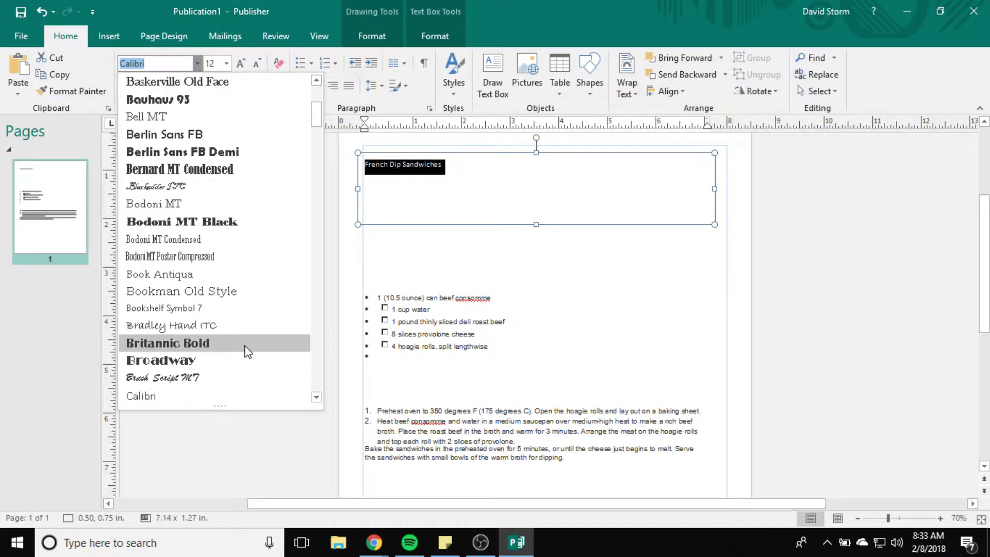
scroll(248, 352, up, 3)
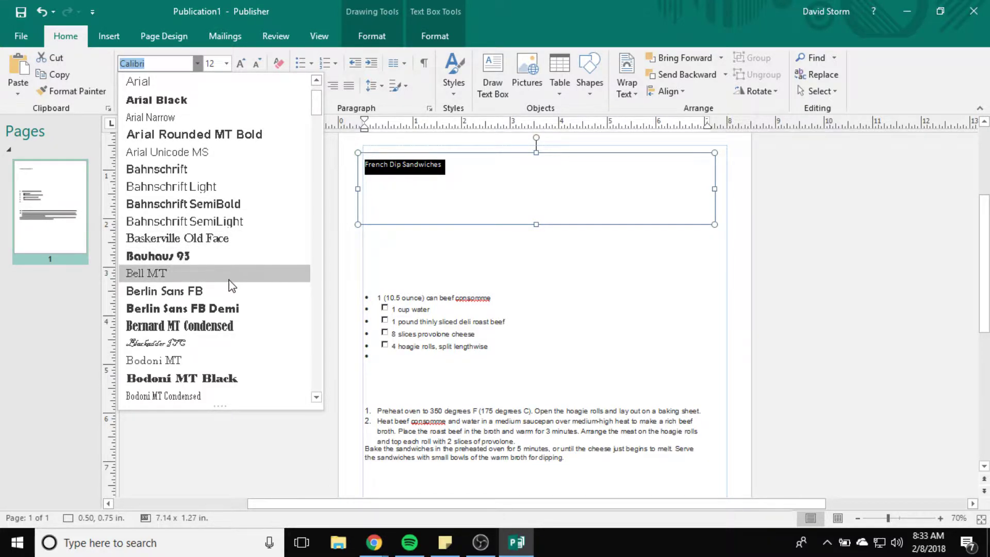
scroll(228, 291, up, 1)
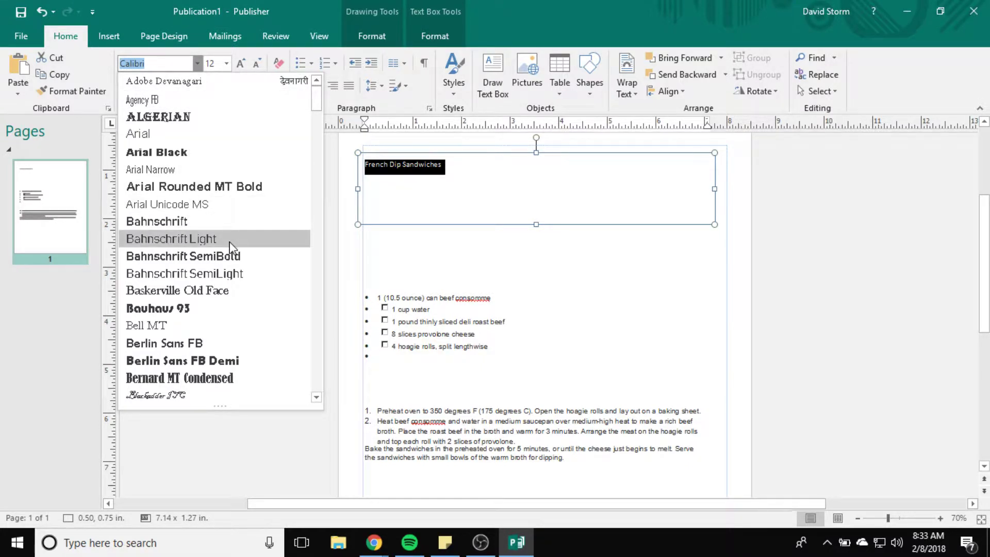
scroll(231, 248, down, 2)
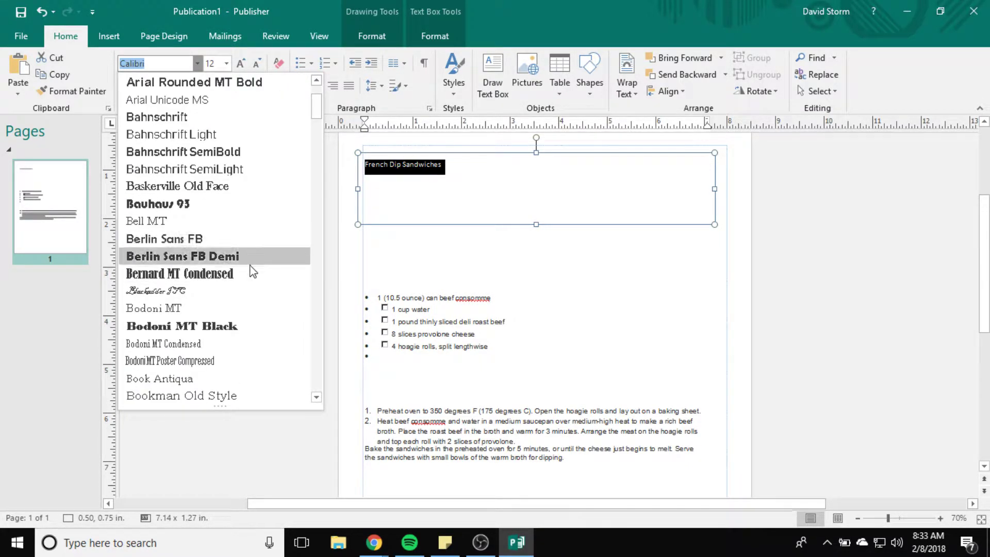
scroll(250, 273, down, 1)
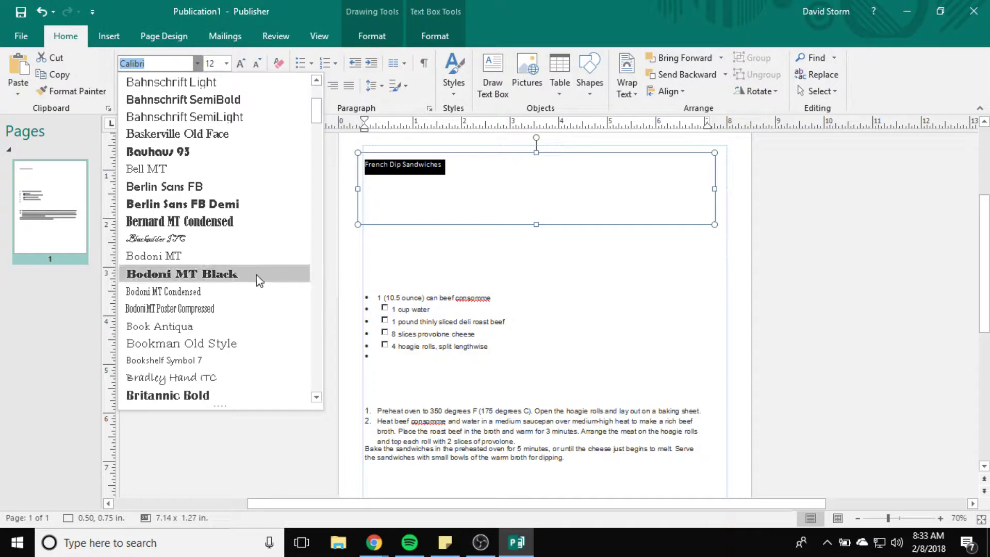
scroll(257, 274, down, 2)
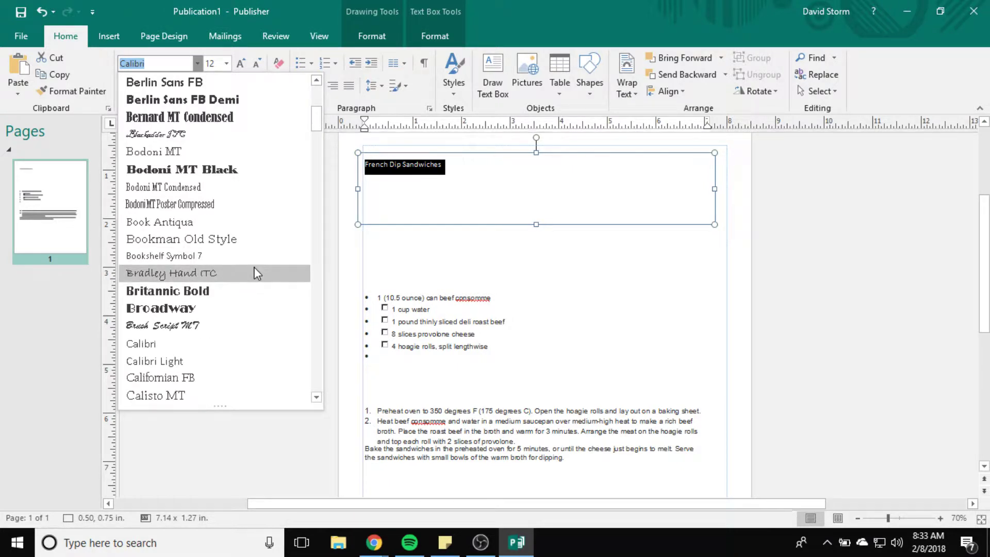
scroll(256, 273, down, 1)
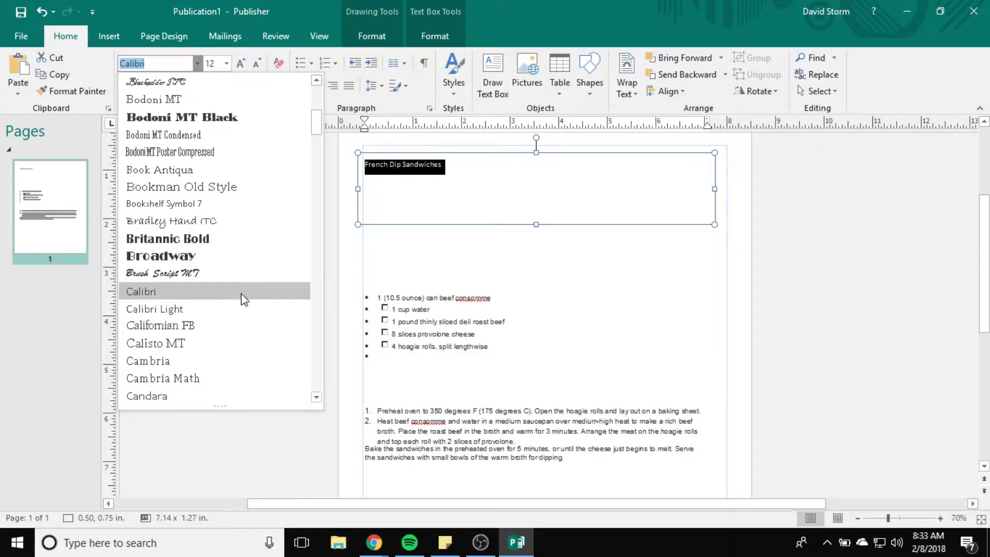
scroll(237, 273, down, 1)
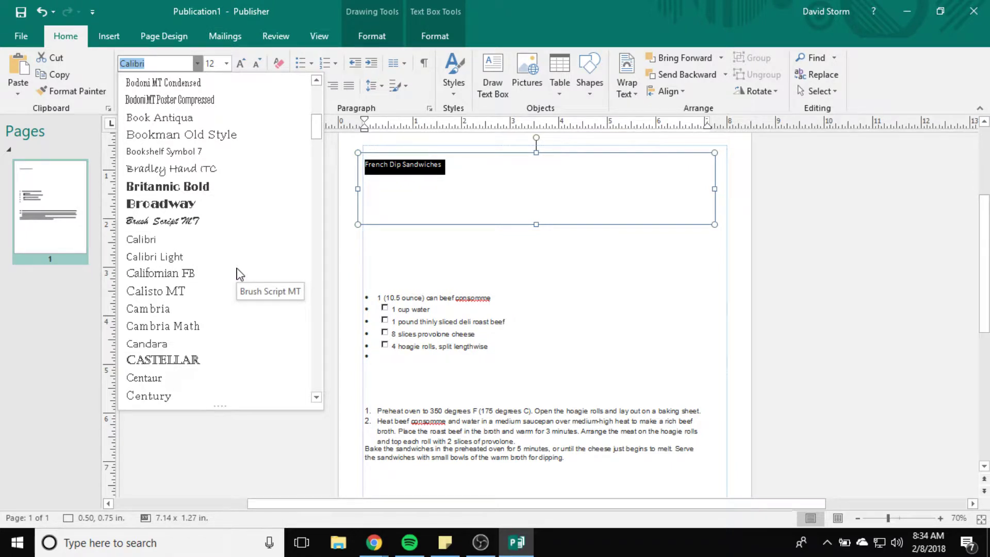
scroll(225, 278, down, 2)
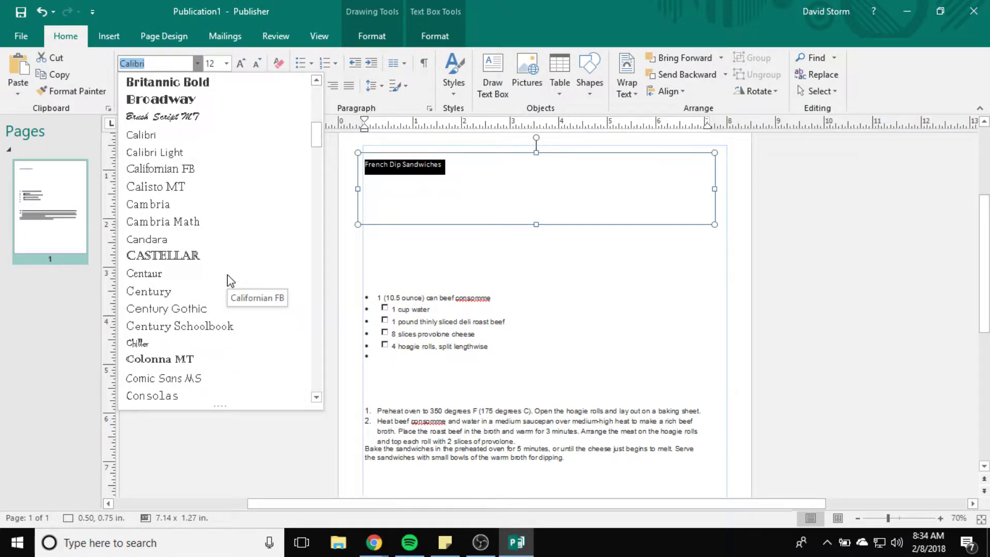
scroll(276, 316, down, 2)
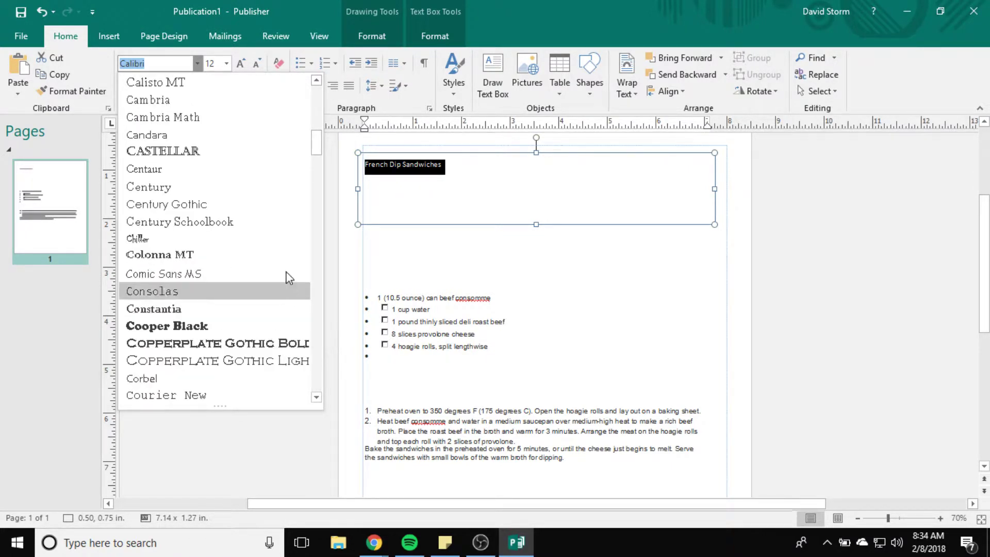
scroll(266, 299, down, 1)
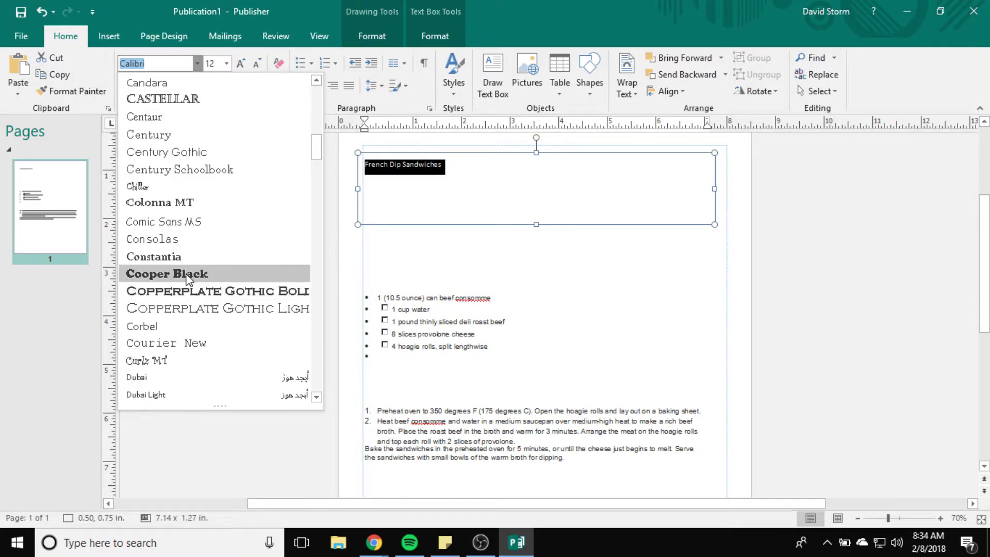
key(Escape)
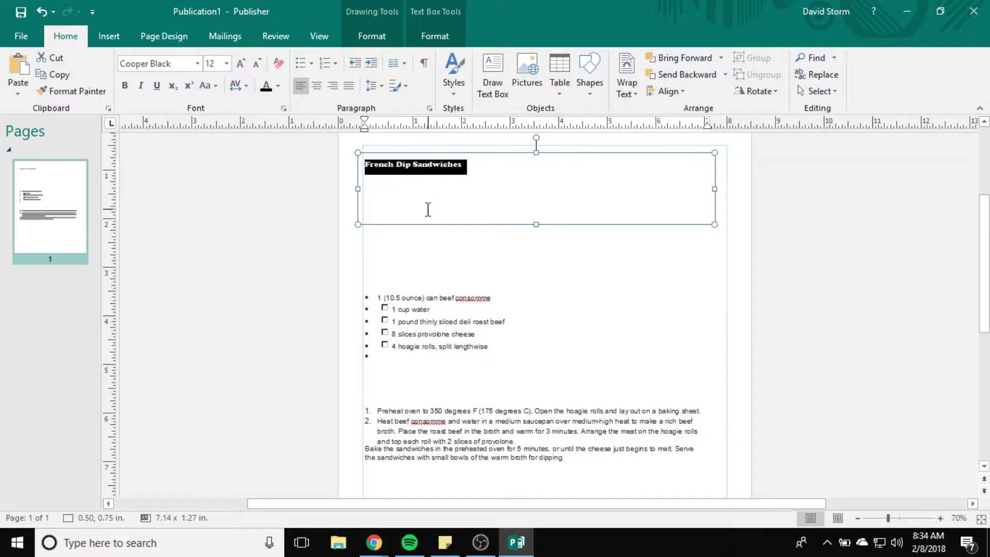
Set the title's font size to 26 after trying 24
click(226, 64)
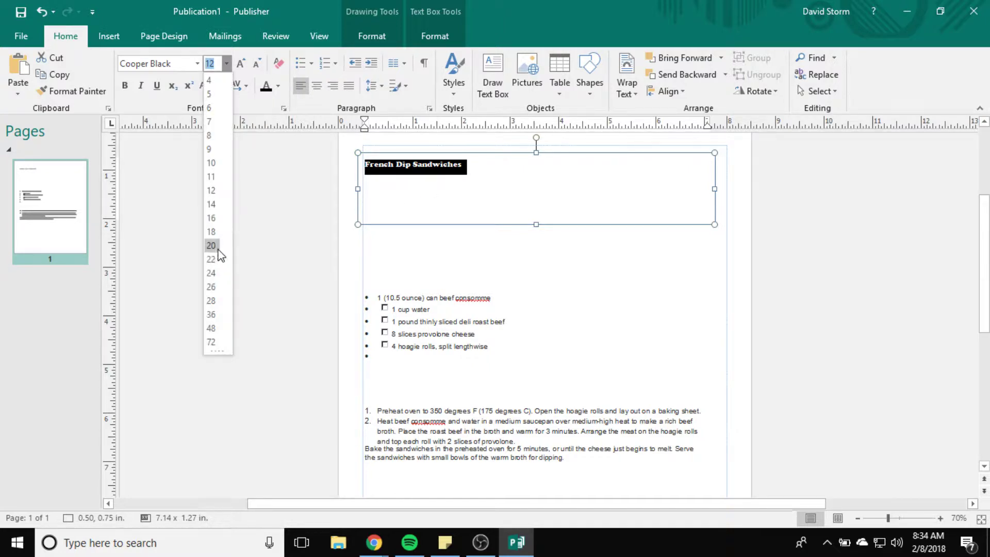
click(212, 273)
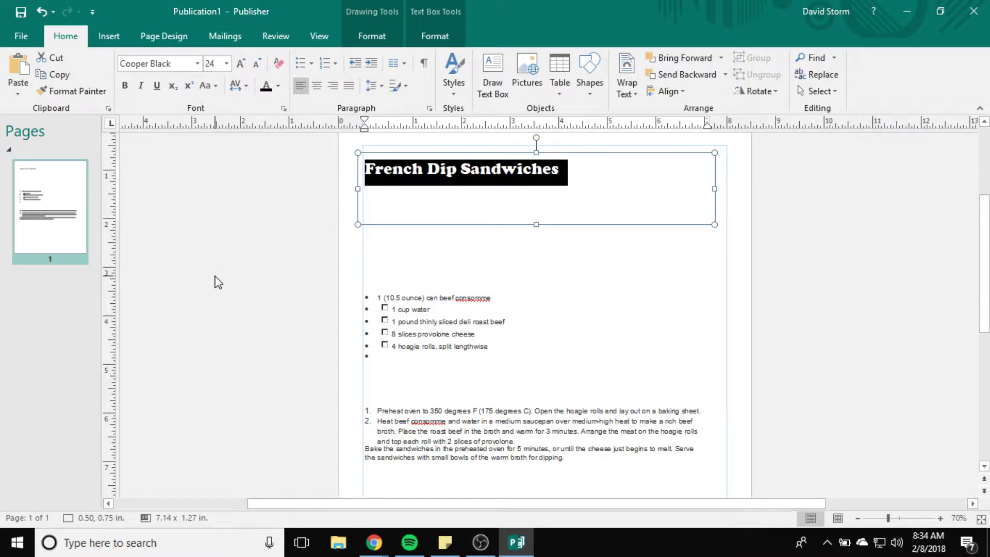
click(227, 64)
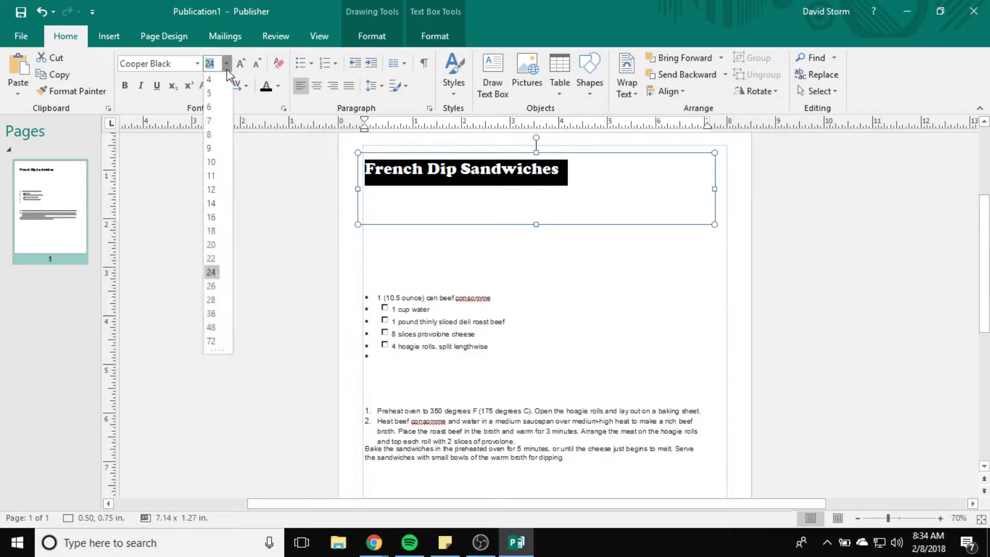
click(213, 286)
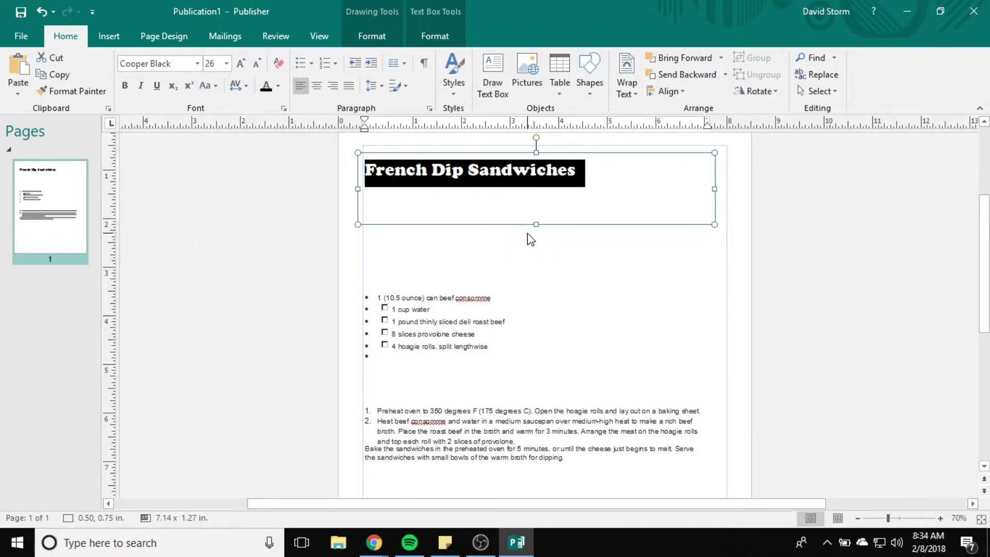
Shrink the title box to about 5.07 x 0.82 in and move it down to about 0.50, 1.24 in
drag(715, 224, 613, 203)
drag(448, 153, 397, 178)
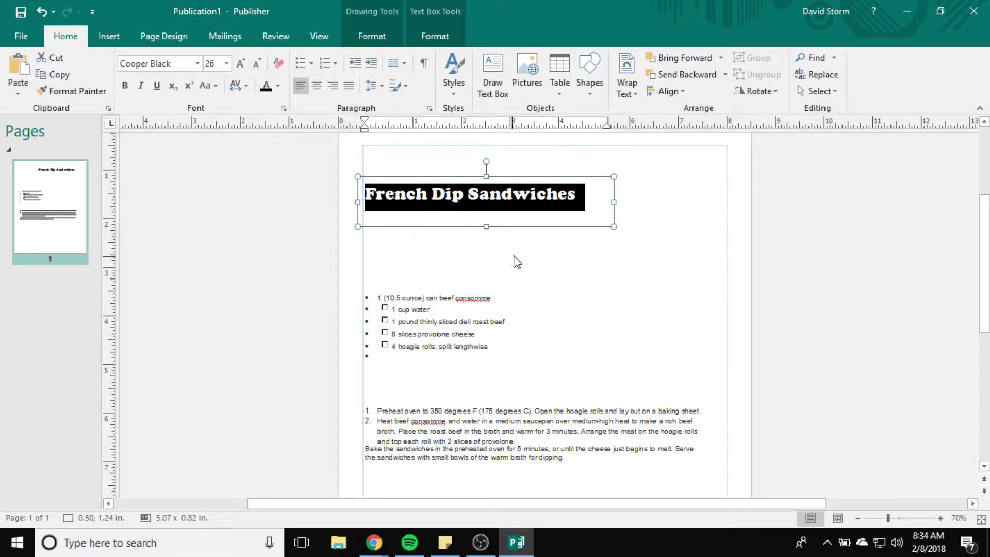
Move the title box to about 1.02, 1.05 in and enlarge it to about 5.51 x 1.30 in
click(527, 175)
drag(527, 175, 552, 166)
click(522, 280)
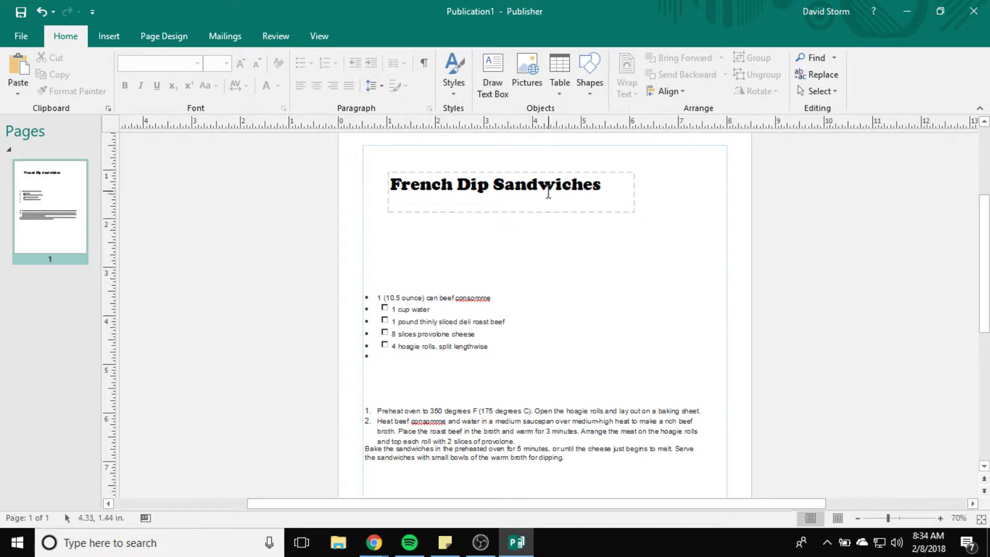
click(628, 208)
drag(639, 217, 661, 240)
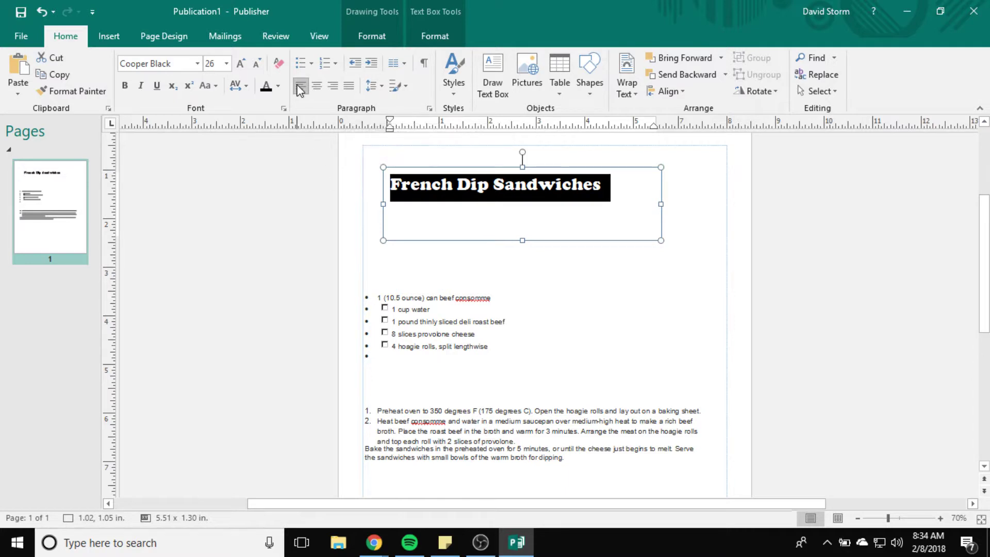
Set the title's font size to 36 after trying 48, and widen its box to about 6.51 in
click(227, 63)
click(211, 329)
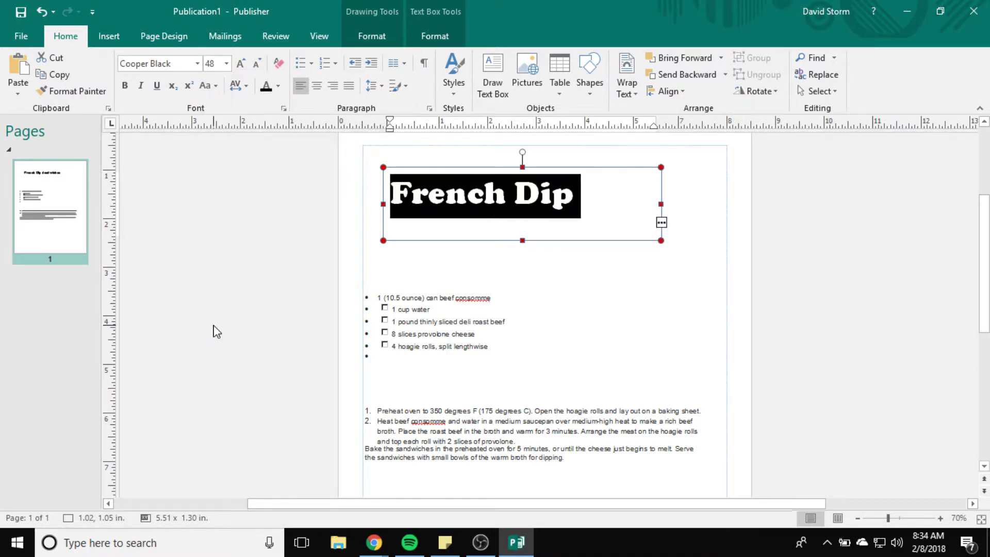
click(226, 63)
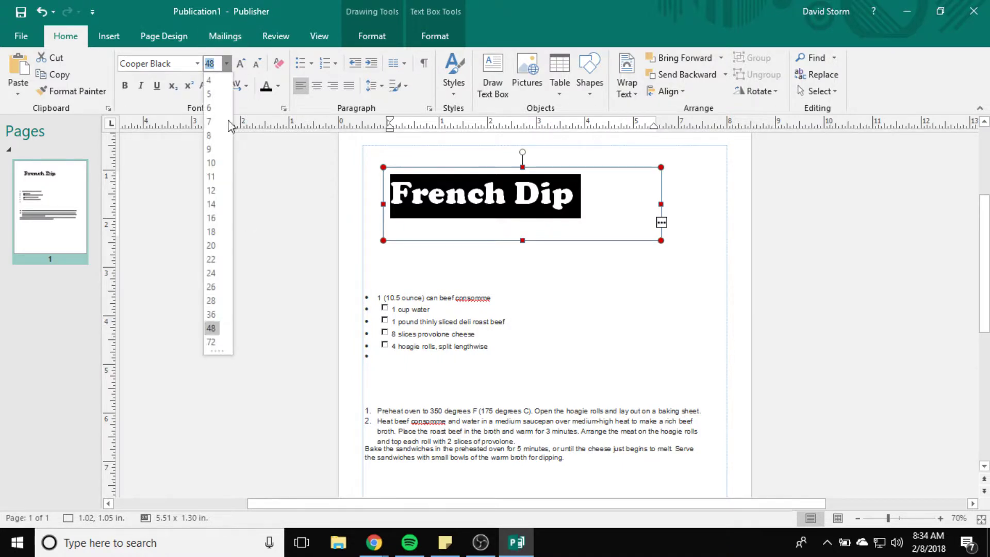
click(217, 315)
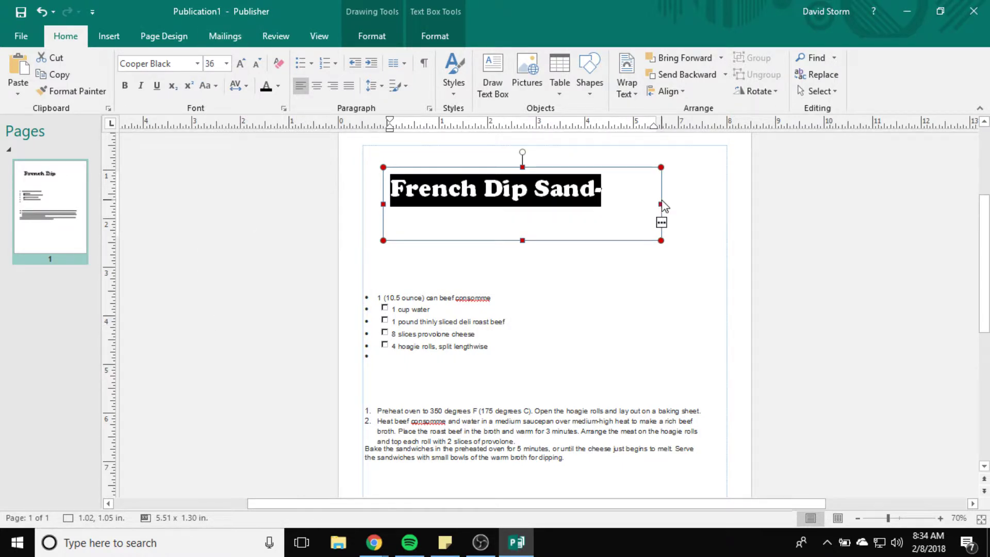
drag(662, 205, 711, 203)
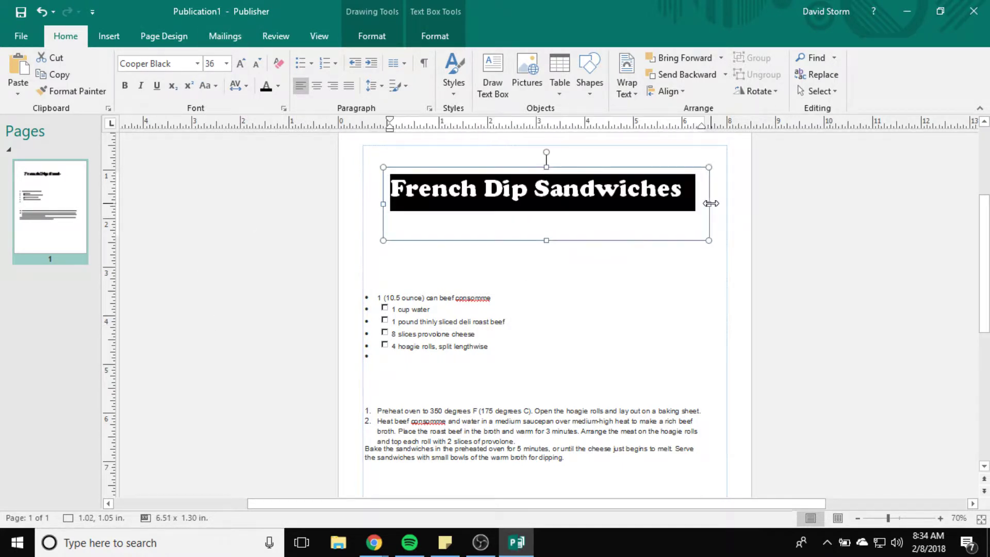
click(743, 264)
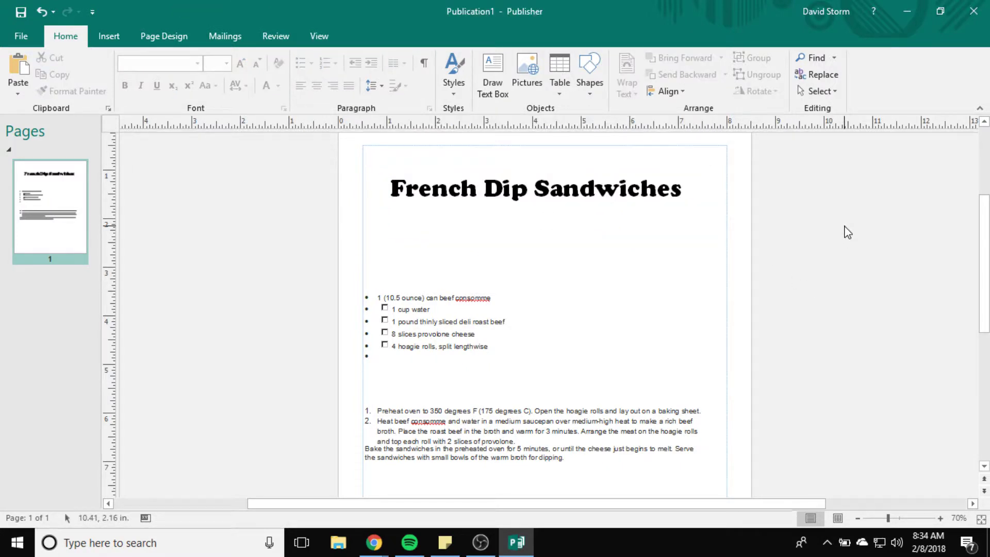
Move the ingredients box up beneath the title, to about 0.65, 2.64 in
click(463, 334)
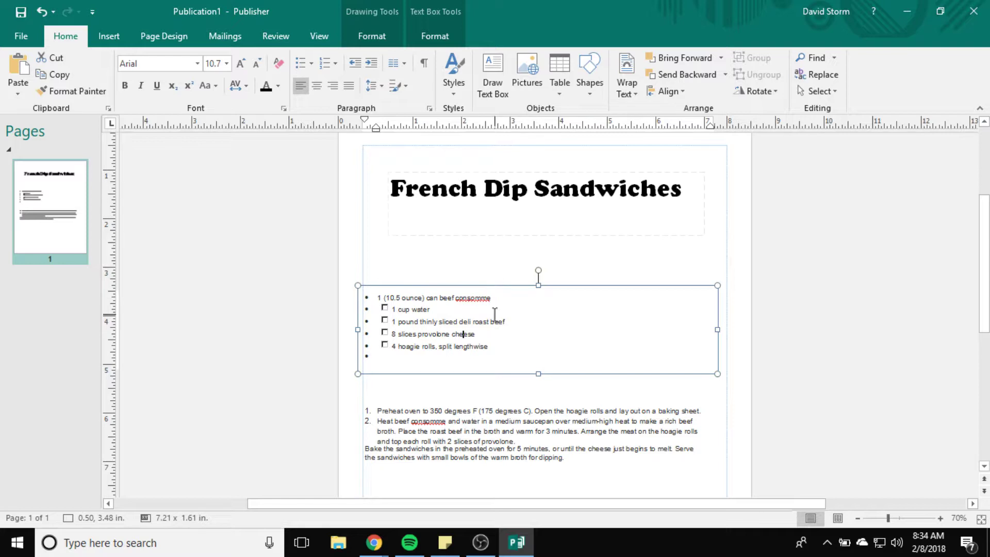
click(496, 287)
drag(496, 286, 506, 246)
Change the title's first word from "French" to "Freedom" and nudge the title box slightly to centre it on the page
click(467, 189)
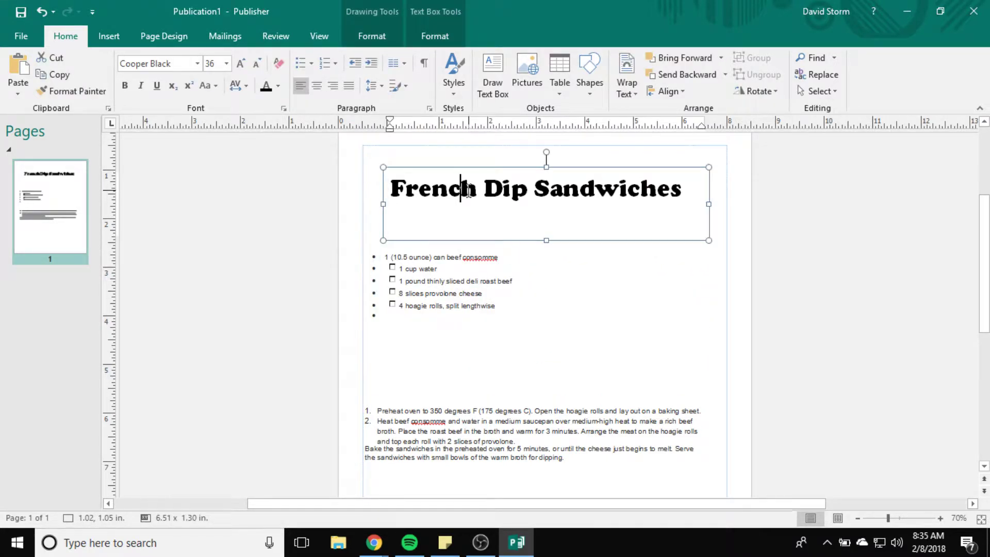
drag(474, 191, 434, 191)
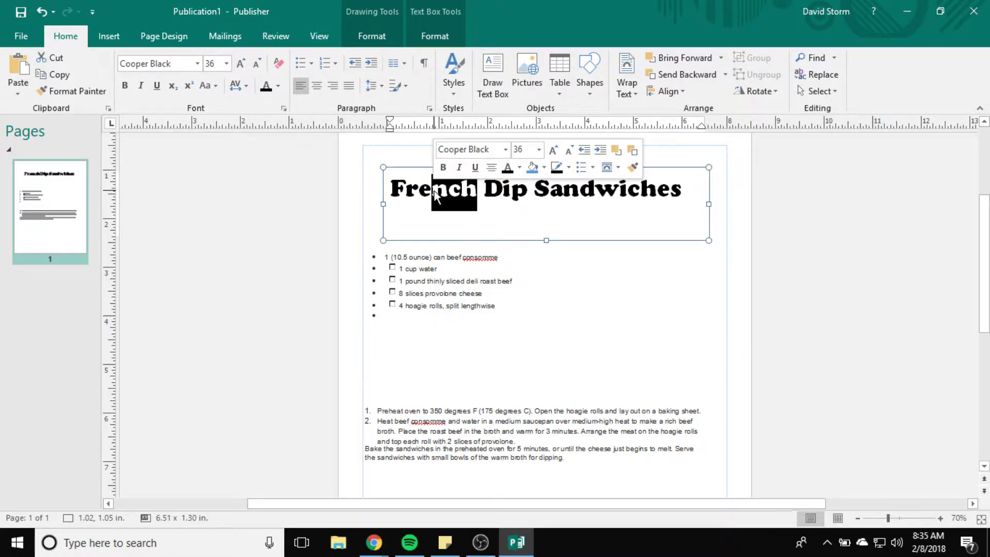
text(edom)
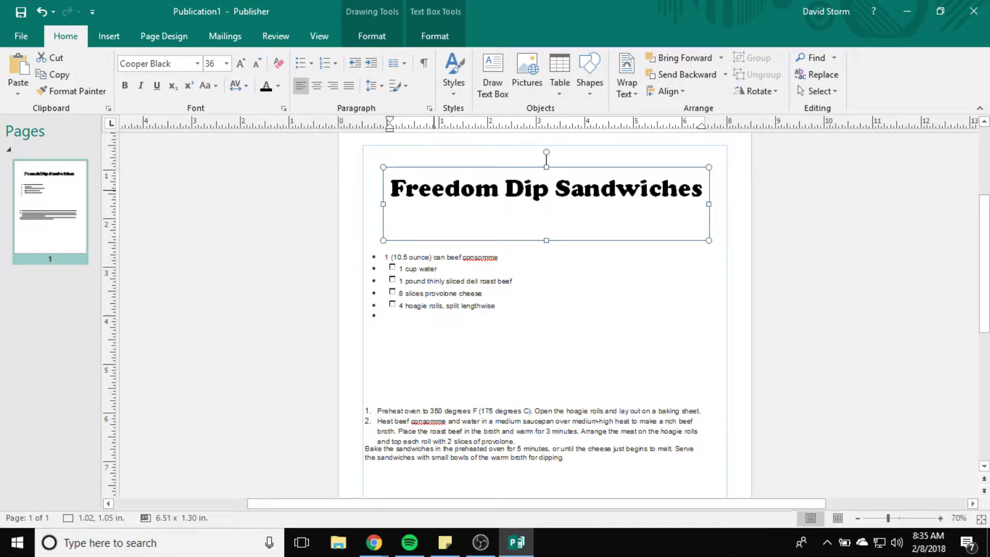
drag(494, 168, 490, 167)
drag(606, 170, 609, 170)
click(766, 222)
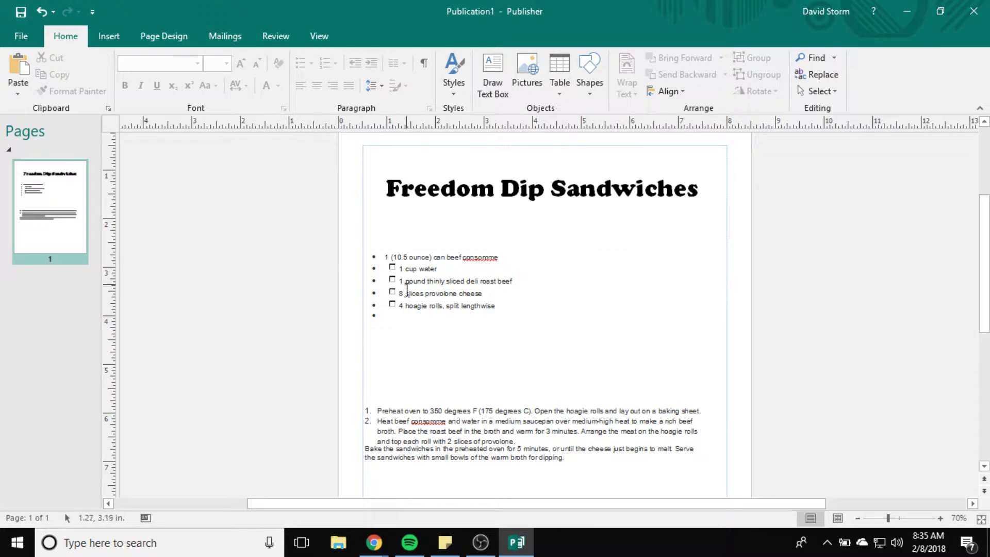
Narrow the ingredients box to about 3.63 in and shift it to about 0.93, 2.64 in
click(400, 276)
drag(720, 289, 551, 283)
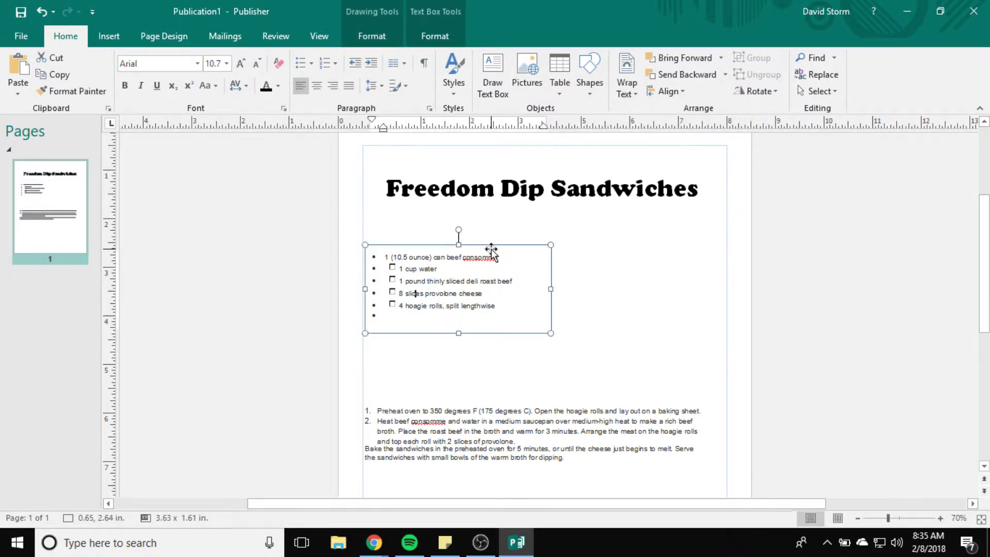
drag(491, 249, 505, 249)
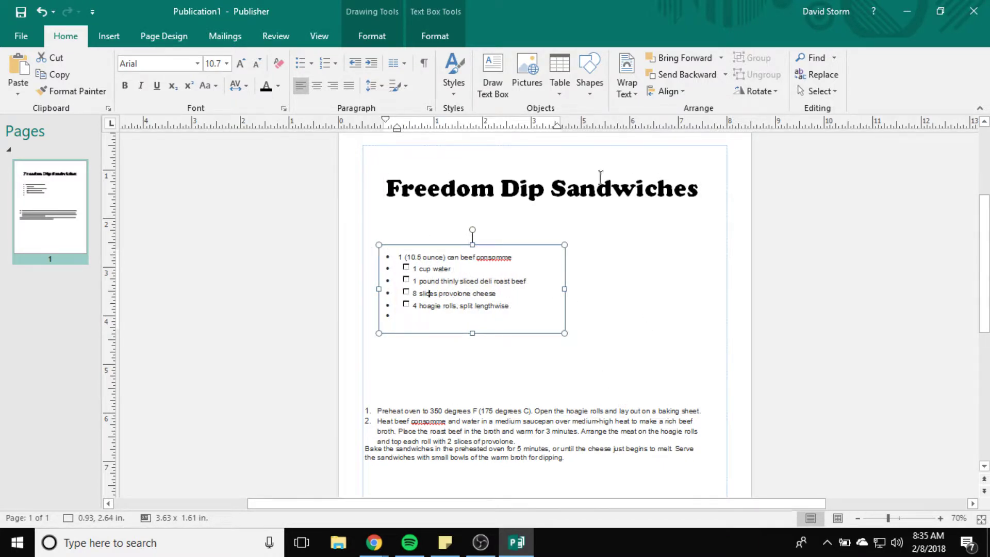
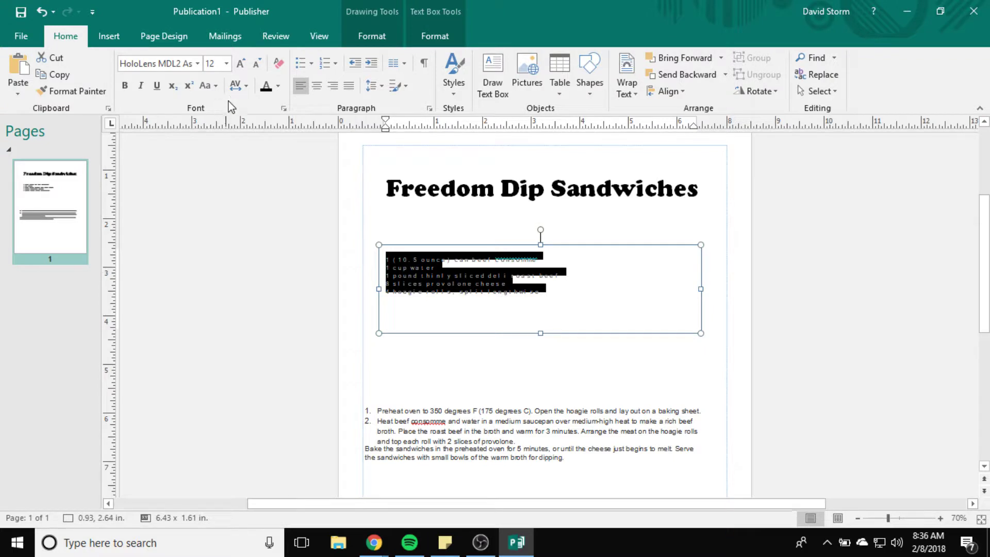
Set the font size of the ingredients list to 18
click(226, 64)
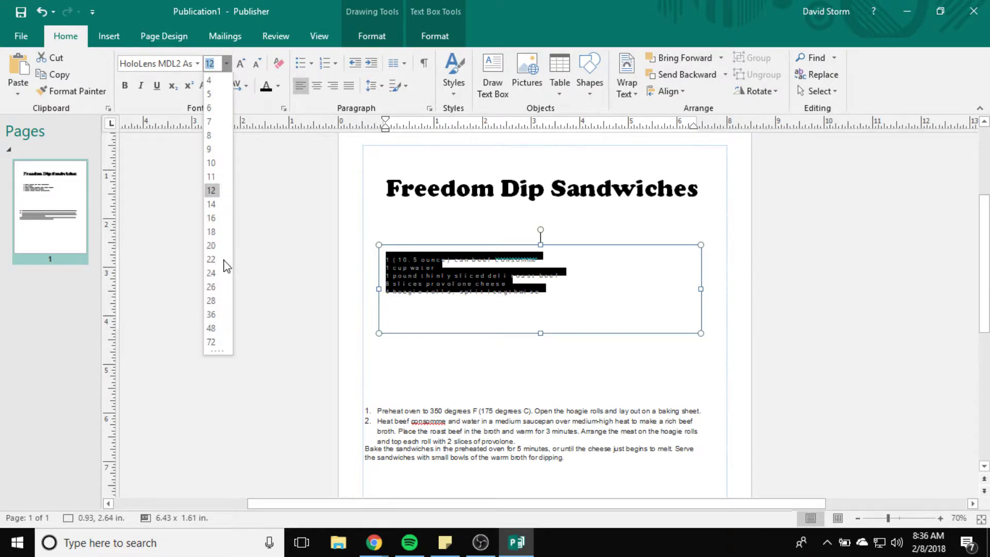
click(215, 232)
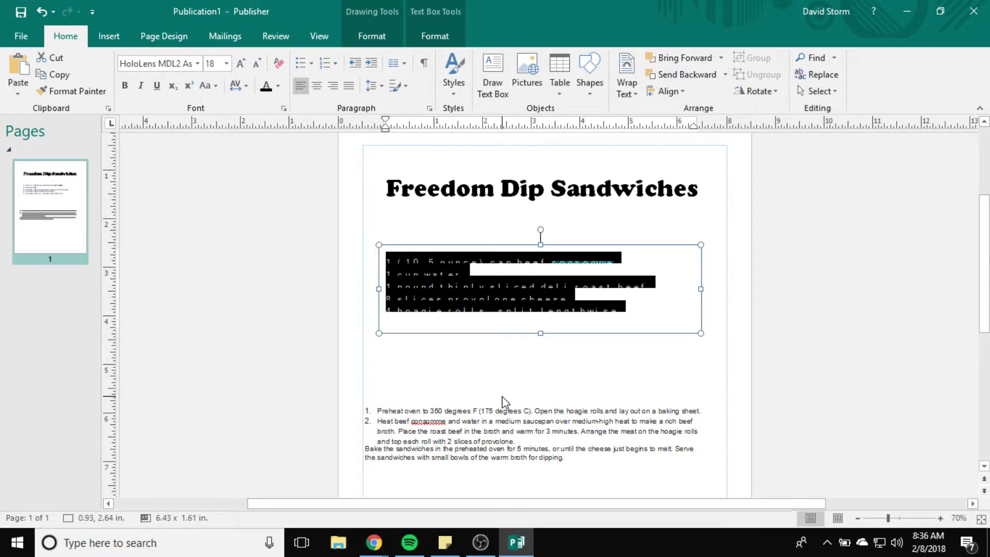
click(504, 333)
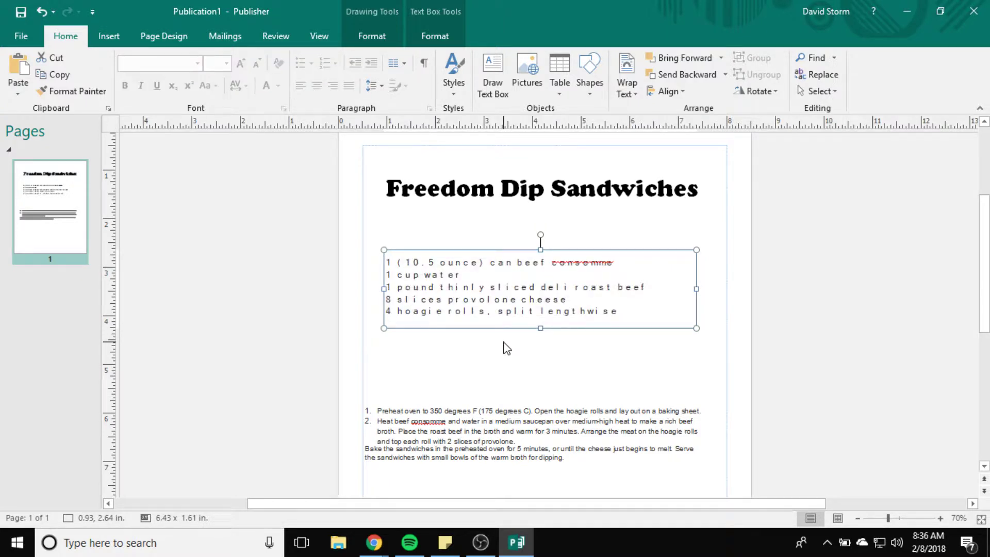
Change the font of the ingredients list to Bahnschrift Light
drag(627, 310, 386, 261)
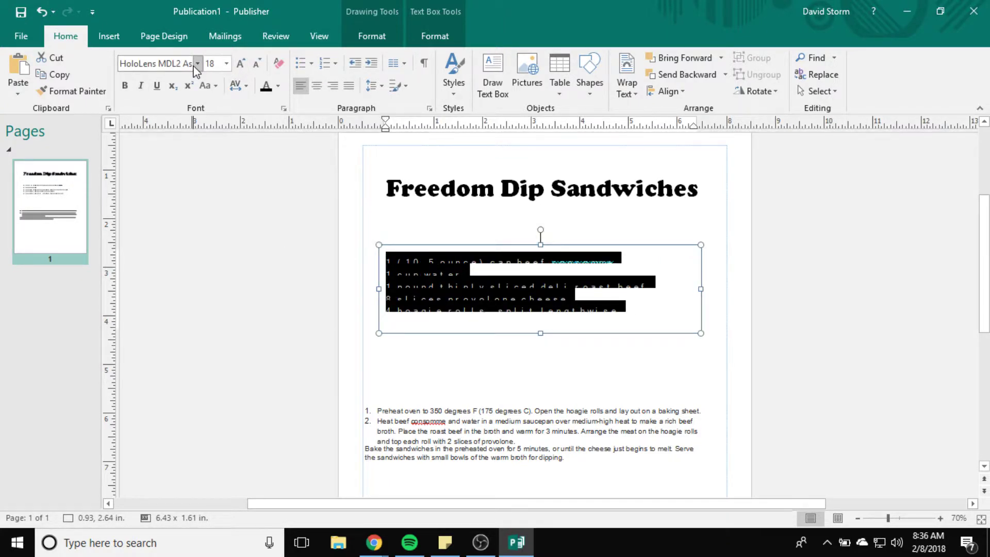
click(198, 63)
click(213, 307)
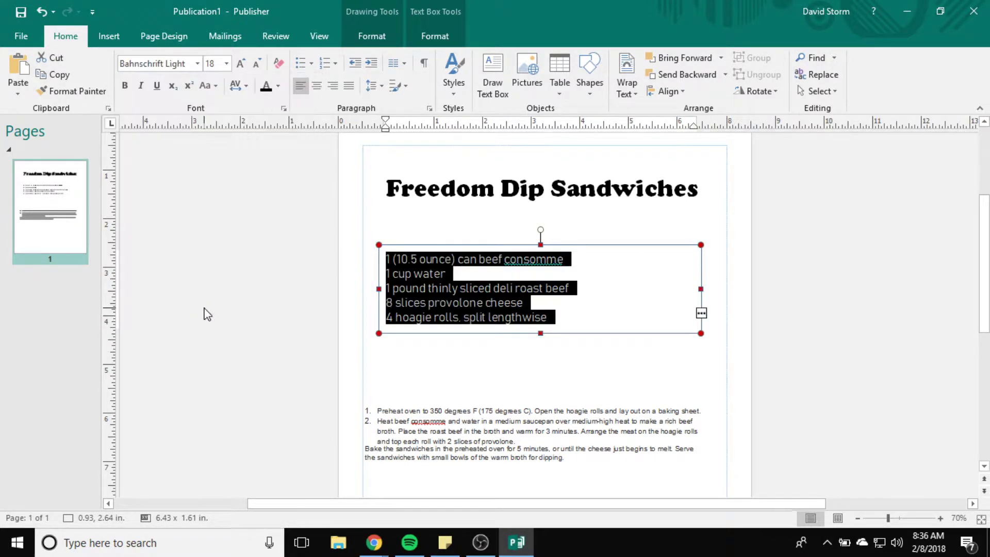
click(589, 298)
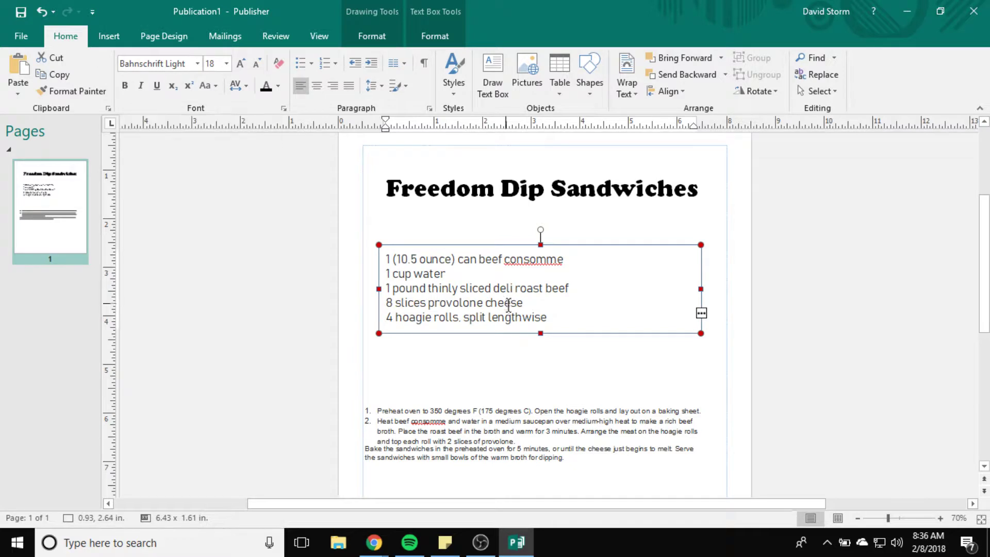
drag(556, 316, 385, 259)
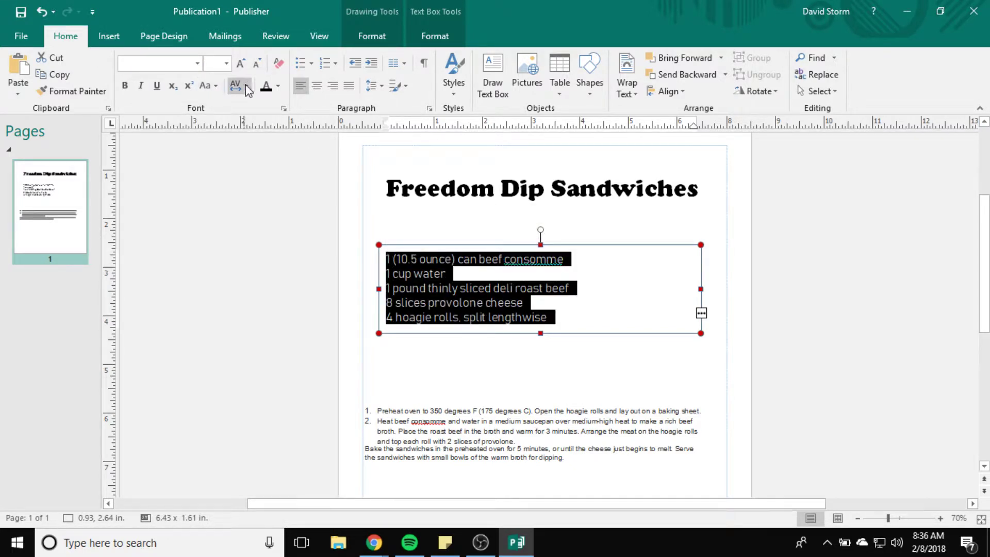
click(278, 87)
key(Escape)
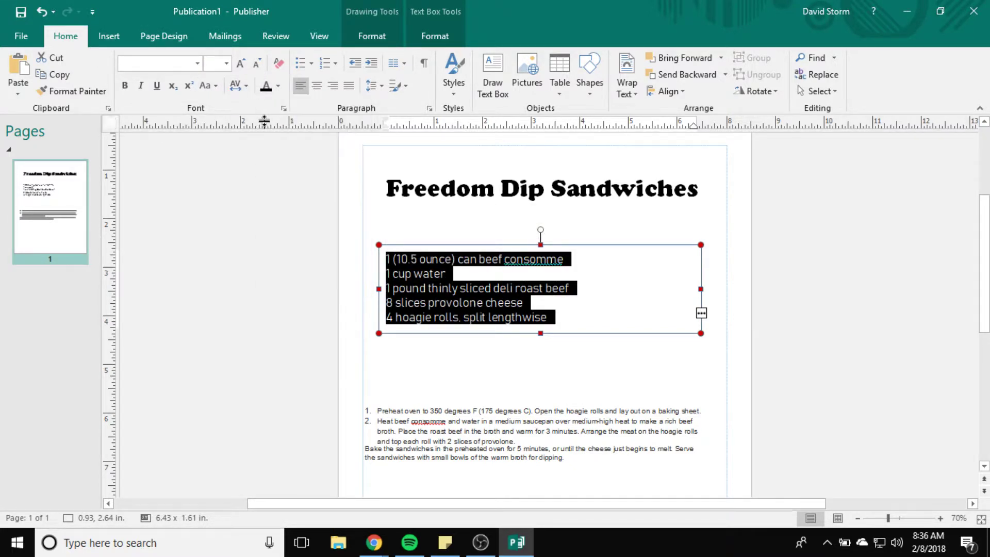
click(493, 393)
Enlarge the ingredients box to about 6.54 x 2.85 in so the whole list fits
click(472, 291)
mouse_move(556, 318)
mouse_down()
mouse_move(386, 287)
mouse_move(384, 258)
mouse_up()
drag(701, 334, 706, 393)
click(480, 320)
key(BackSpace)
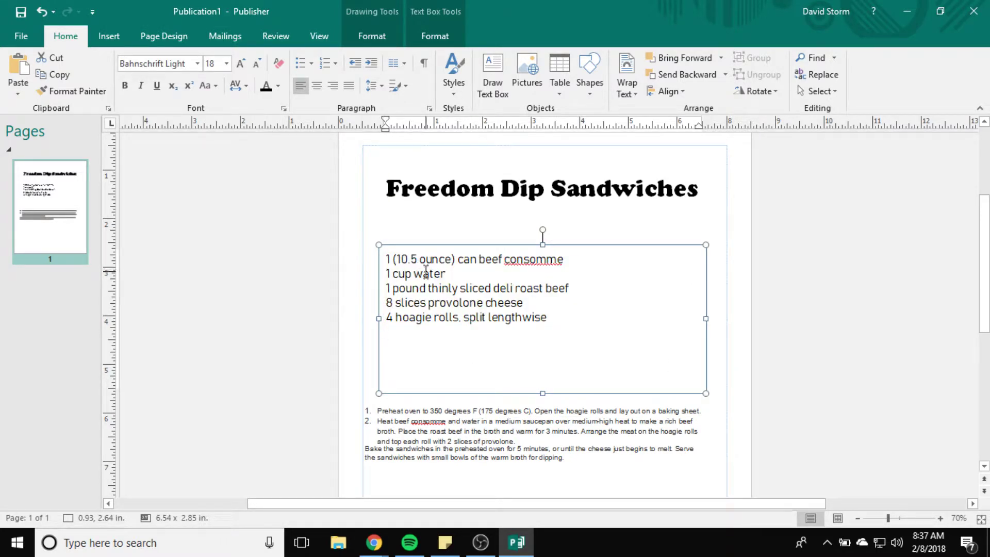
Add an "Ingredients" heading line above the ingredients list and make it bold and italic
click(390, 259)
key(Return)
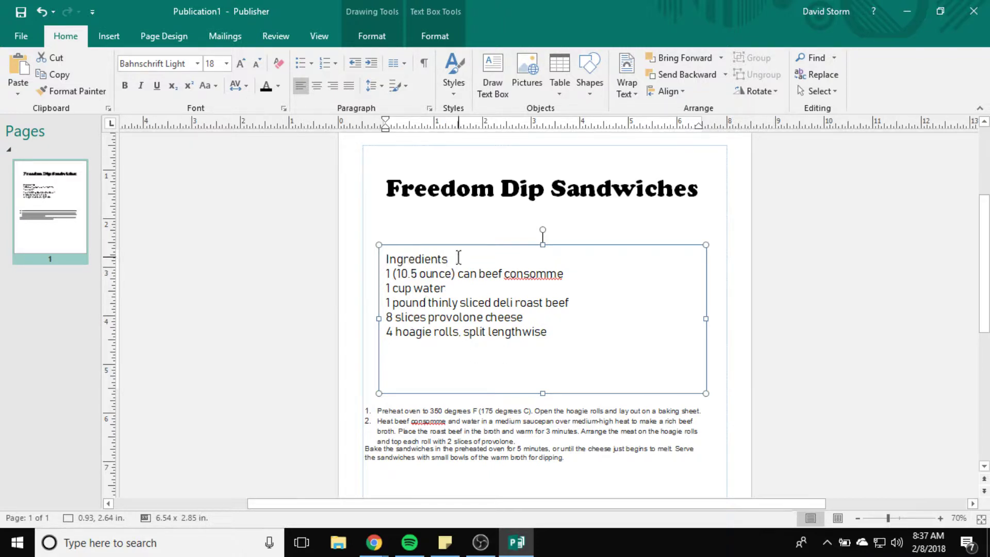
drag(459, 258, 381, 253)
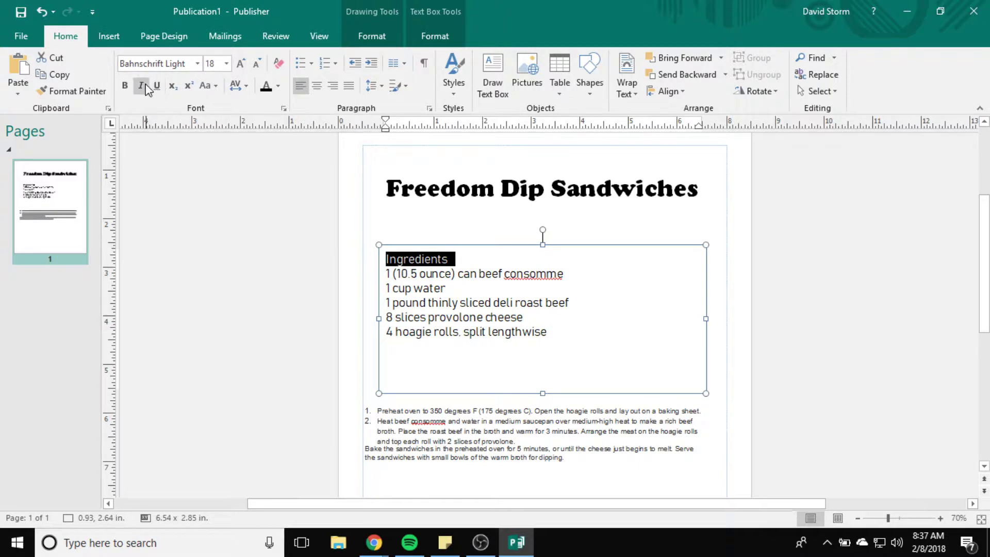
click(126, 87)
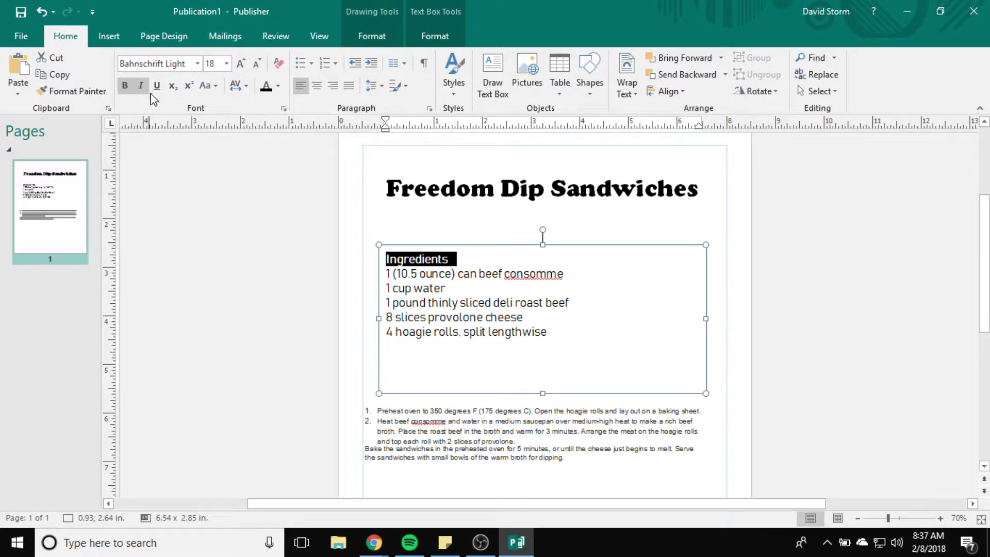
click(141, 86)
click(672, 361)
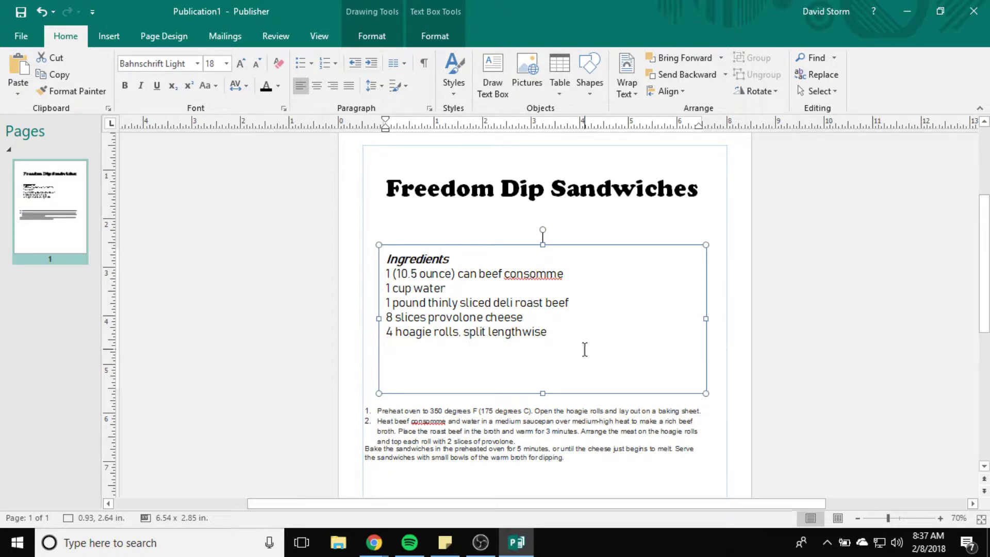
Move the ingredients box up by about half an inch, closer to the title
click(484, 272)
drag(483, 249, 482, 223)
click(872, 371)
scroll(774, 349, down, 2)
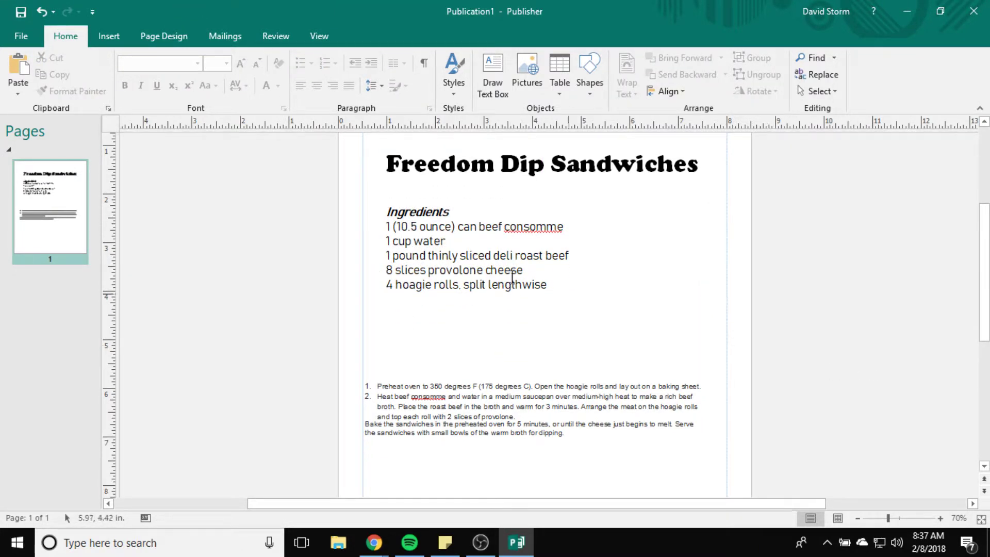
click(453, 311)
click(793, 351)
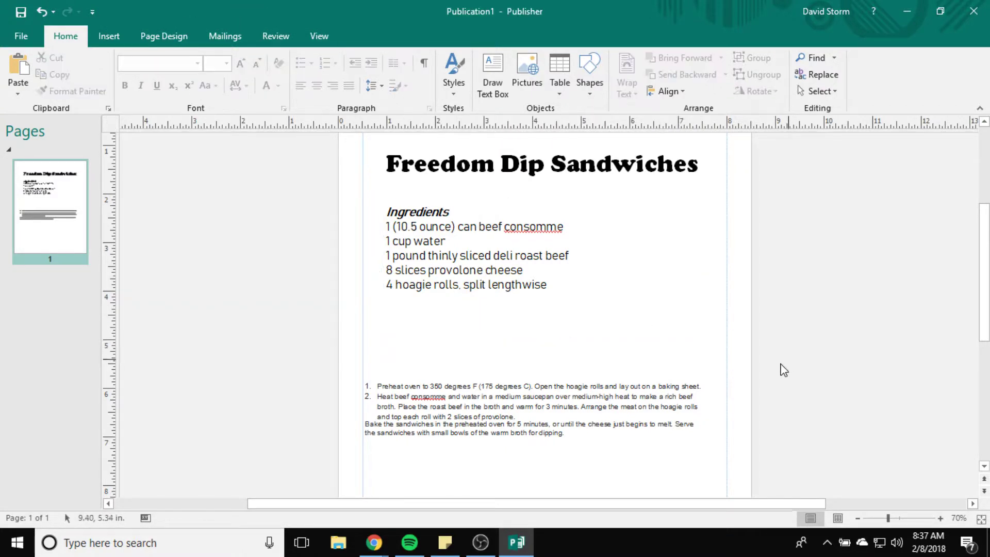
Move the cooking instructions box up to about 0.93, 4.70 in and narrow it to about 6.51 in
click(430, 416)
drag(456, 374, 478, 322)
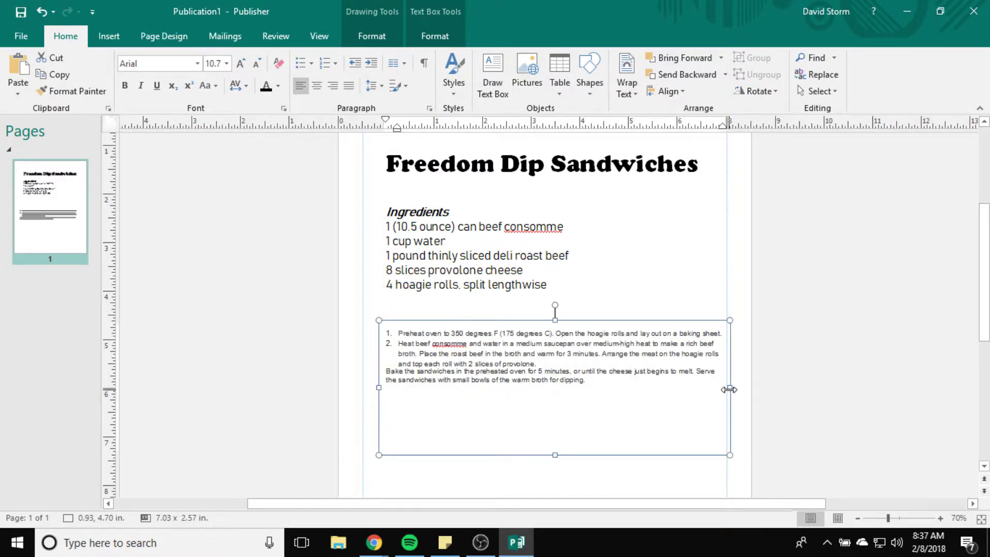
drag(729, 388, 704, 388)
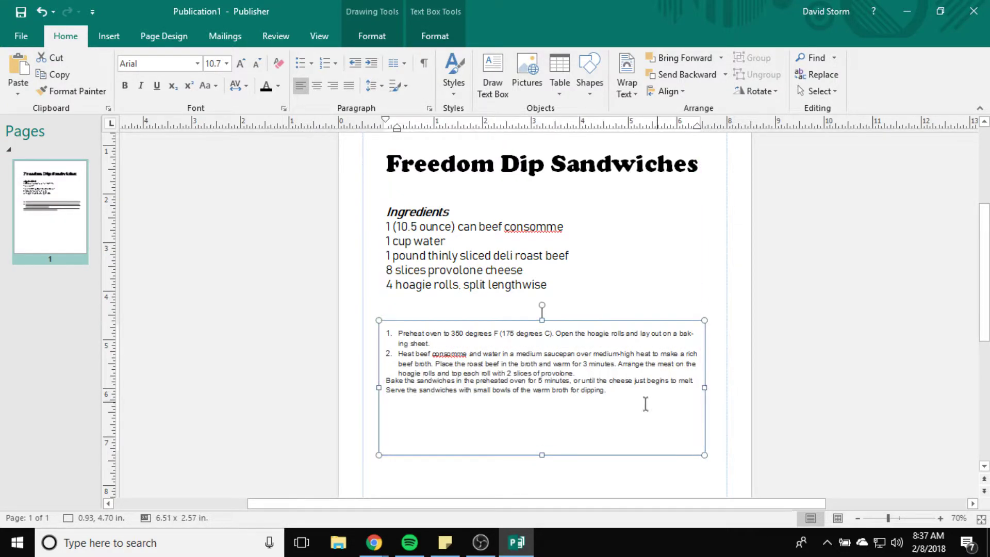
Set all the cooking instructions text to Bahnschrift Light at 18 pt
click(575, 373)
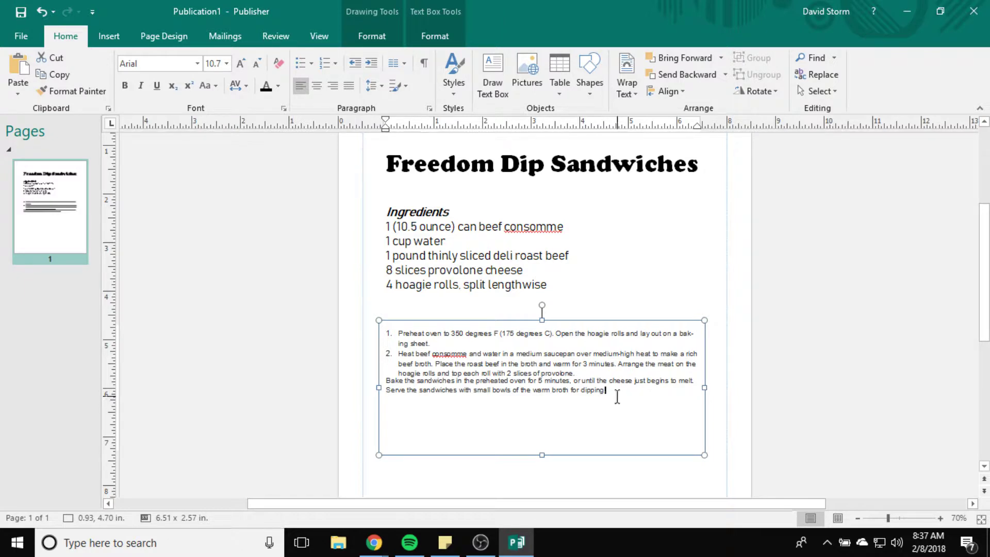
drag(613, 393, 371, 338)
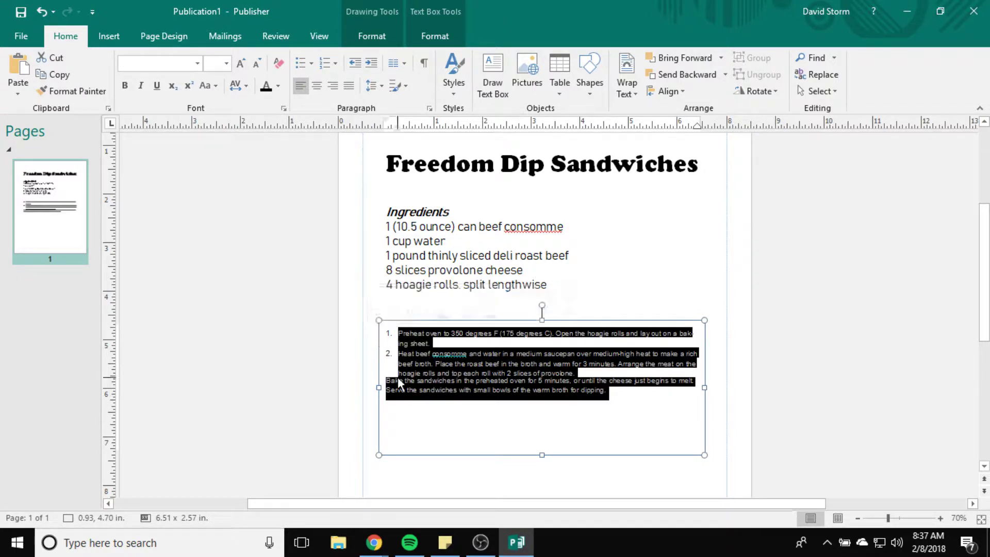
click(197, 64)
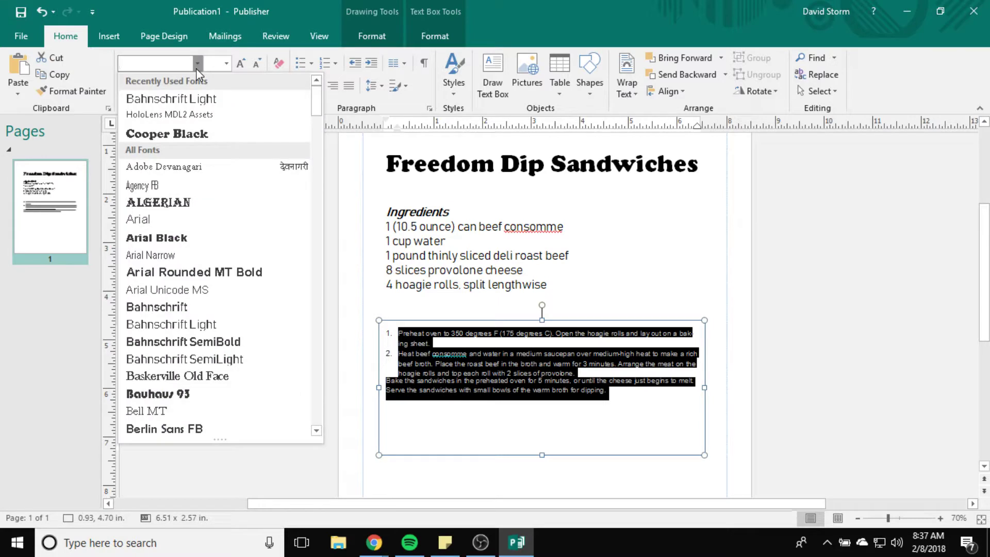
click(190, 99)
click(227, 64)
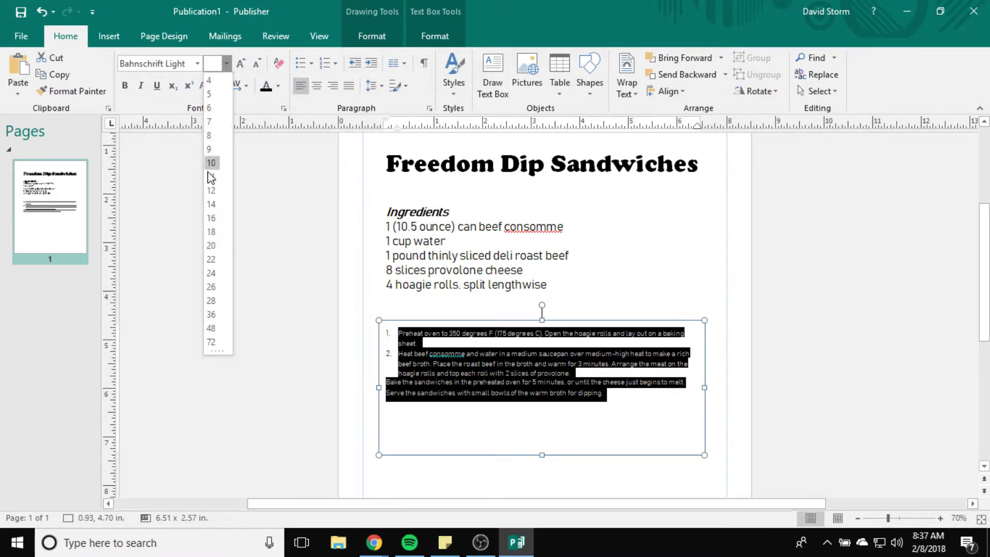
click(211, 231)
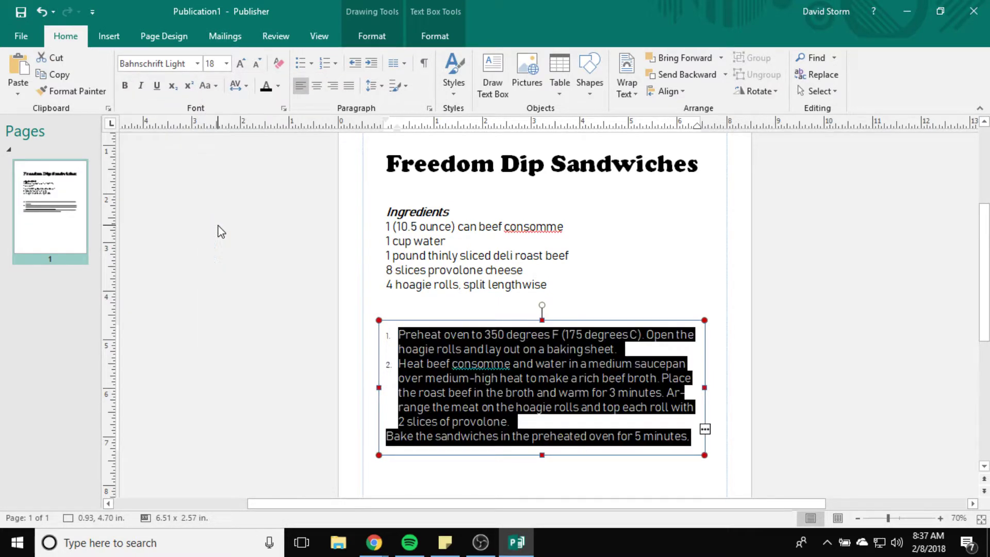
Extend the cooking instructions box downward to about 6.51 x 4.97 in so all the text fits
scroll(471, 376, down, 3)
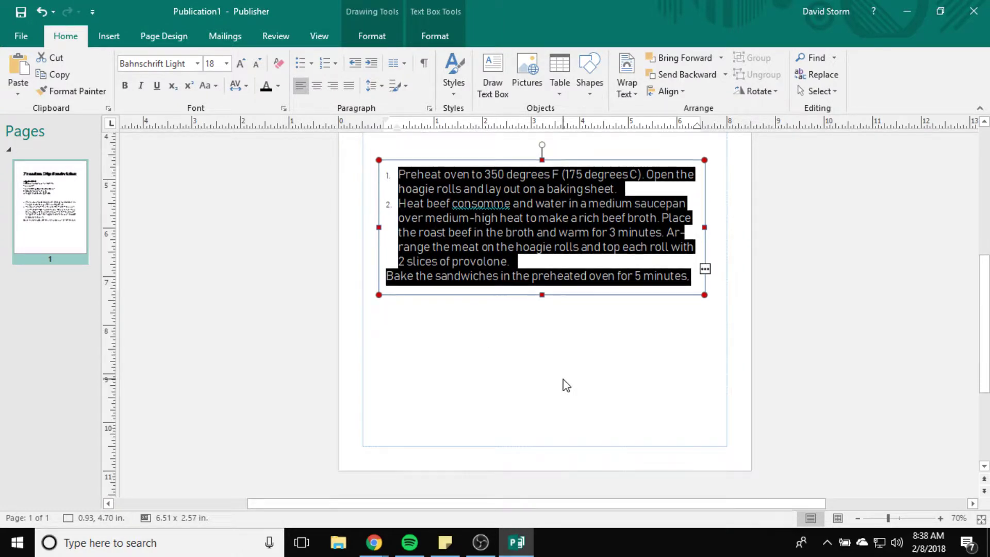
drag(546, 298, 546, 412)
click(472, 277)
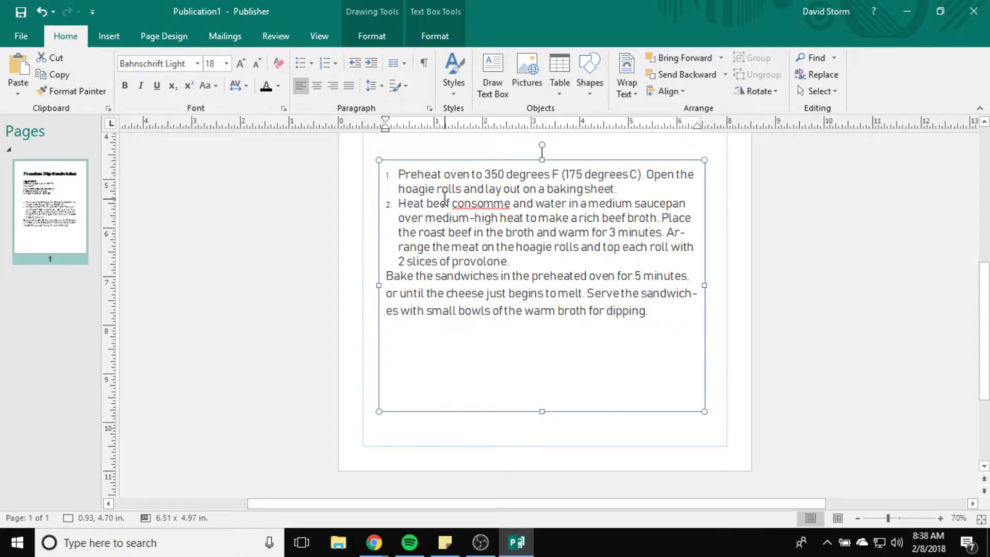
Switch to Chrome to check the numbered directions on the Allrecipes page, and return to Publisher
click(374, 542)
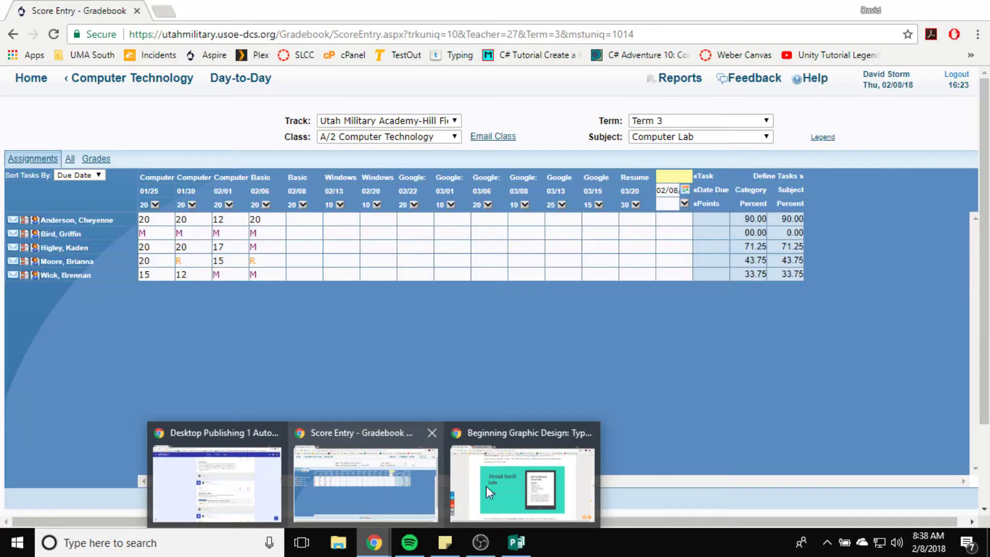
click(486, 486)
click(208, 14)
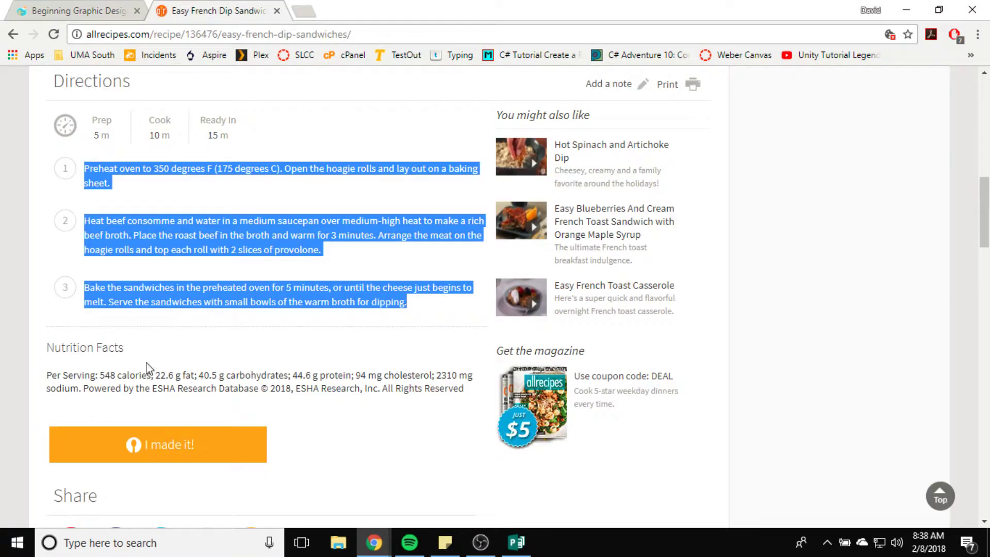
click(61, 10)
click(518, 541)
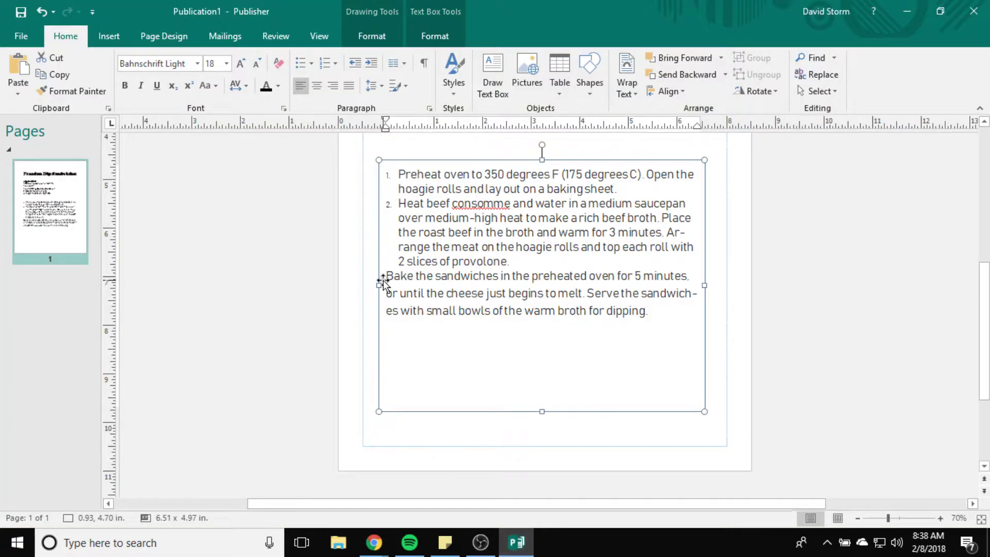
Remove the list numbers from the first two cooking instructions
click(381, 280)
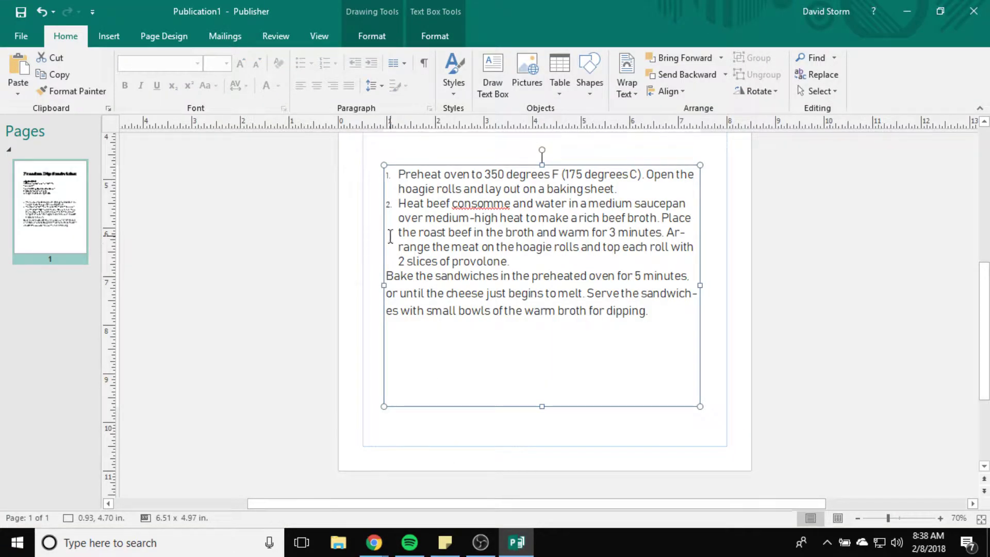
click(392, 277)
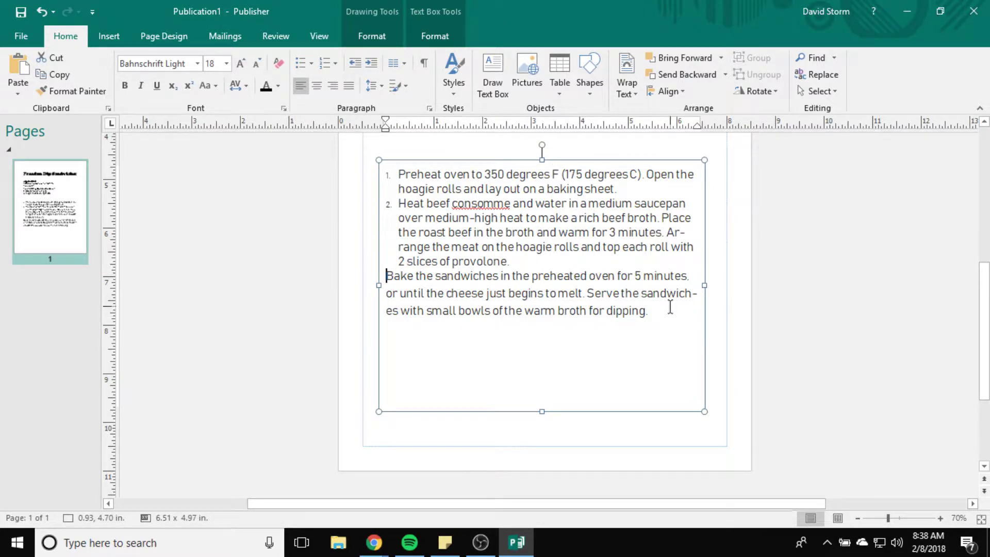
click(398, 204)
key(BackSpace)
click(400, 174)
key(BackSpace)
Insert a blank line after the first and after the second cooking instruction
click(613, 189)
key(Return)
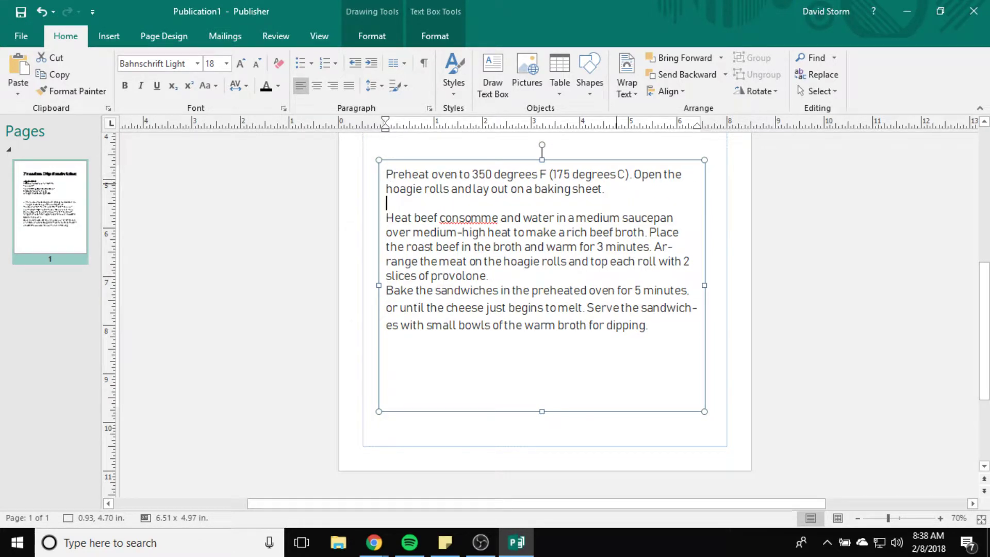
key(Return)
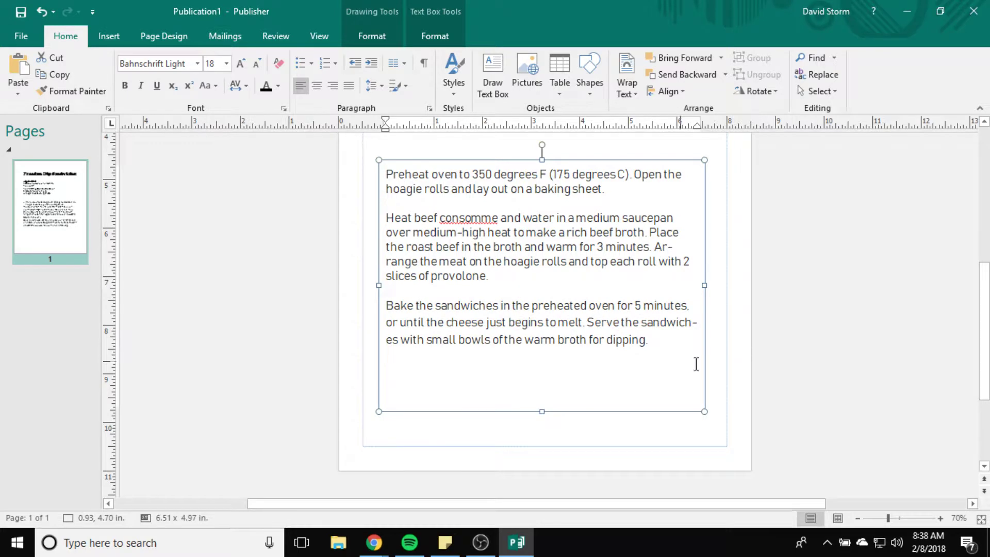
Change the font color of all the cooking instructions to black
drag(650, 339, 386, 174)
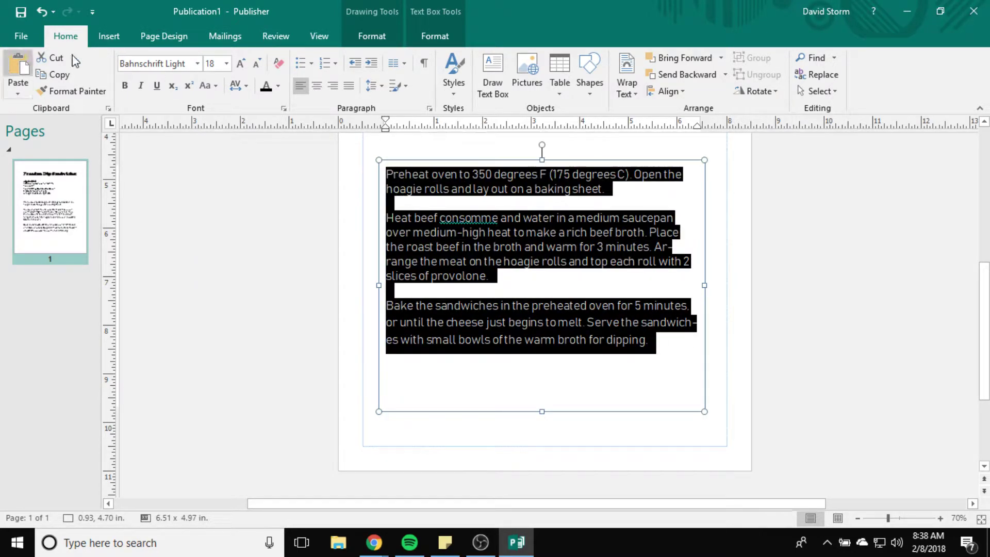
click(278, 86)
click(272, 118)
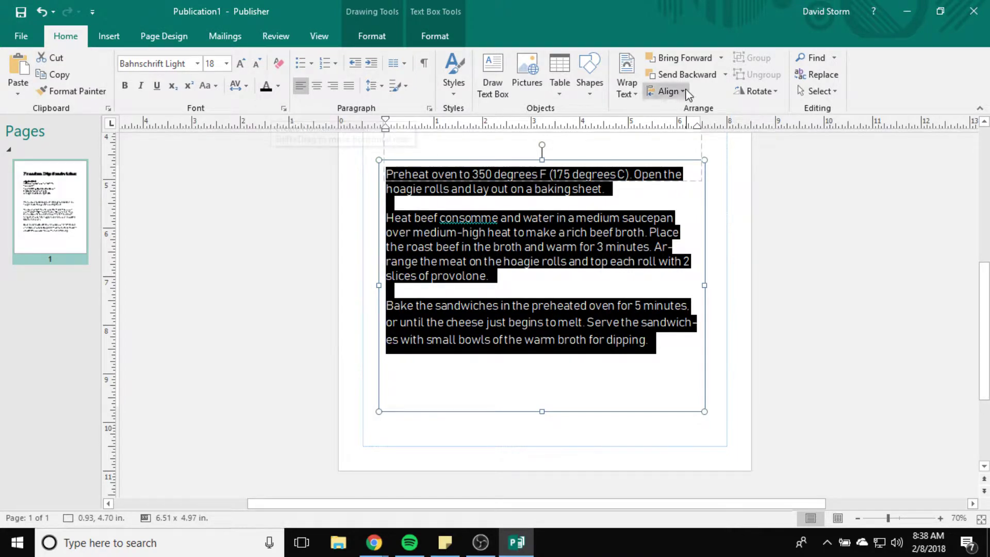
Apply the 1., 2., 3. numbering style to all the selected cooking instructions
click(437, 36)
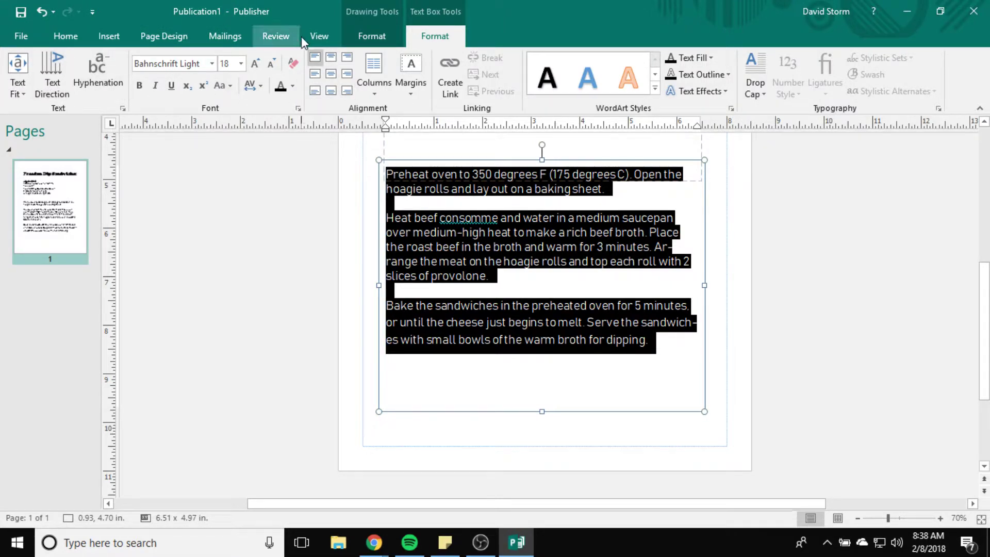
click(372, 42)
click(65, 36)
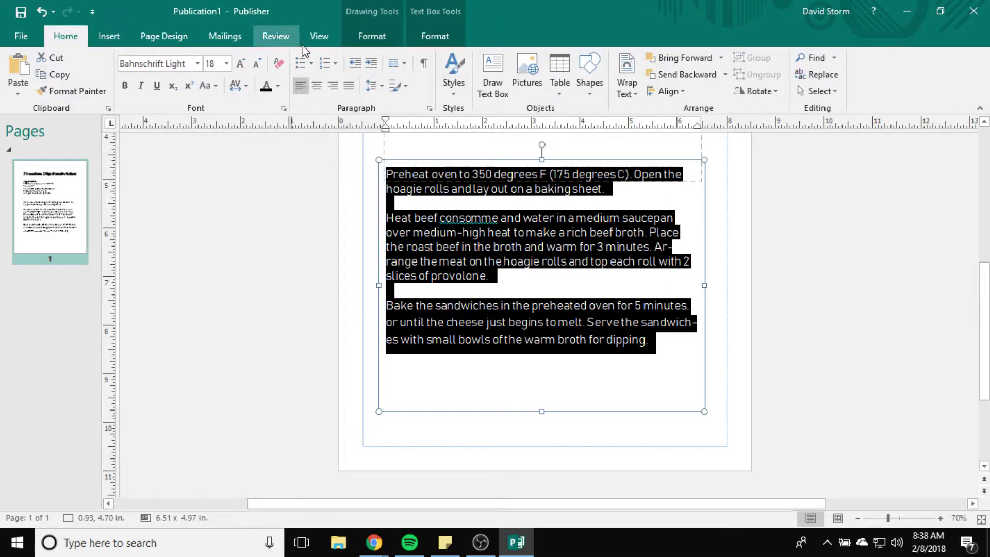
click(327, 66)
click(389, 99)
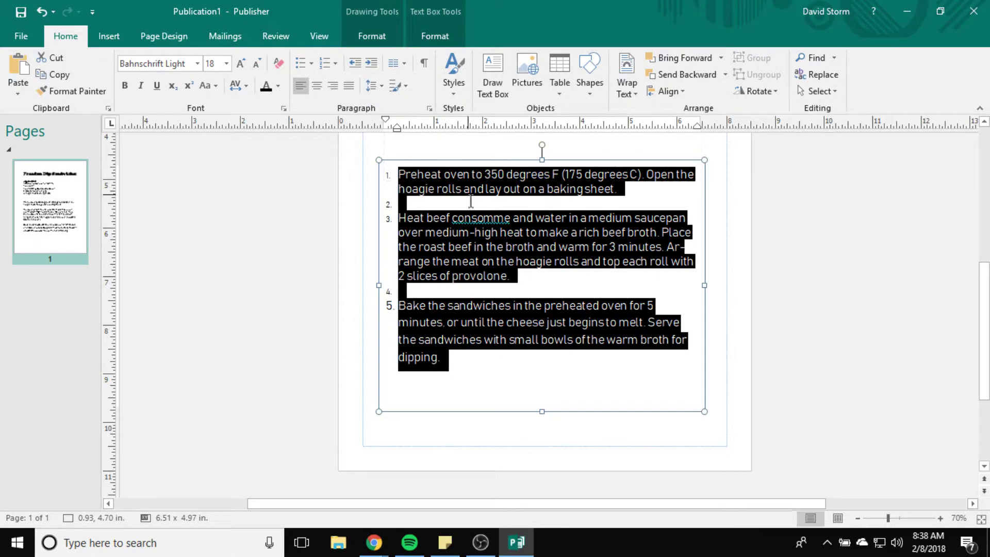
Delete the two empty numbered lines so only the three cooking instructions are numbered
click(394, 204)
key(BackSpace)
key(BackSpace)
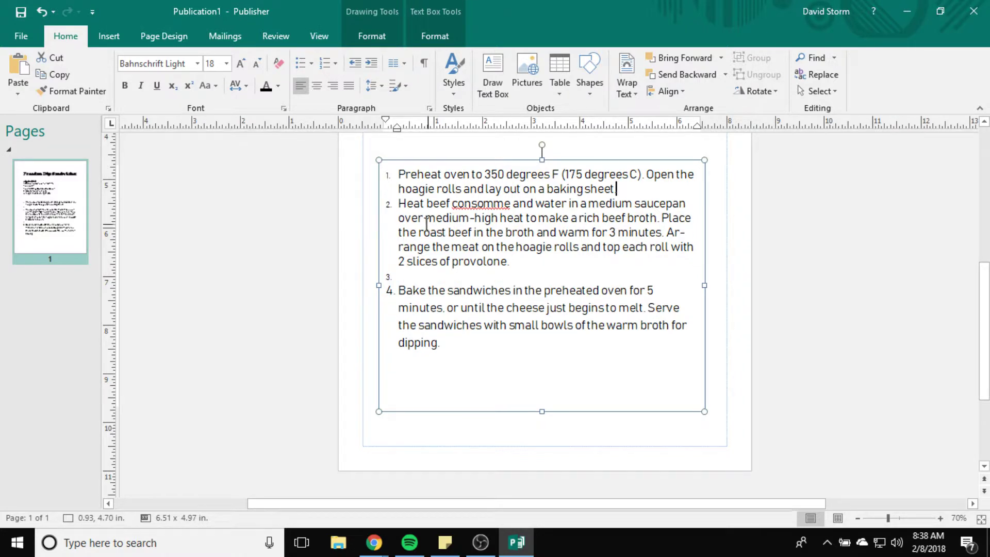
key(BackSpace)
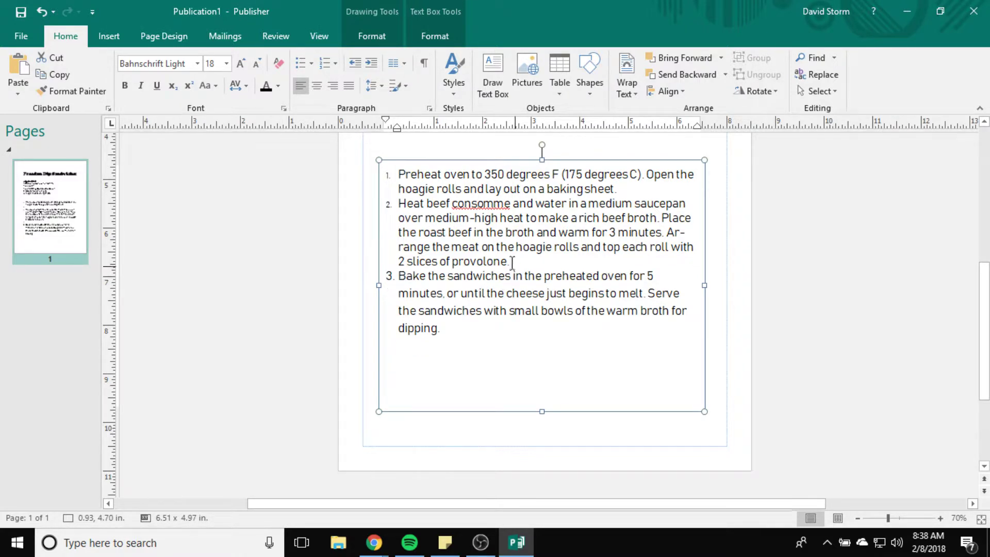
Try to even out the list numbers by reapplying 1., 2., 3. numbering to all three instructions
drag(425, 203, 380, 174)
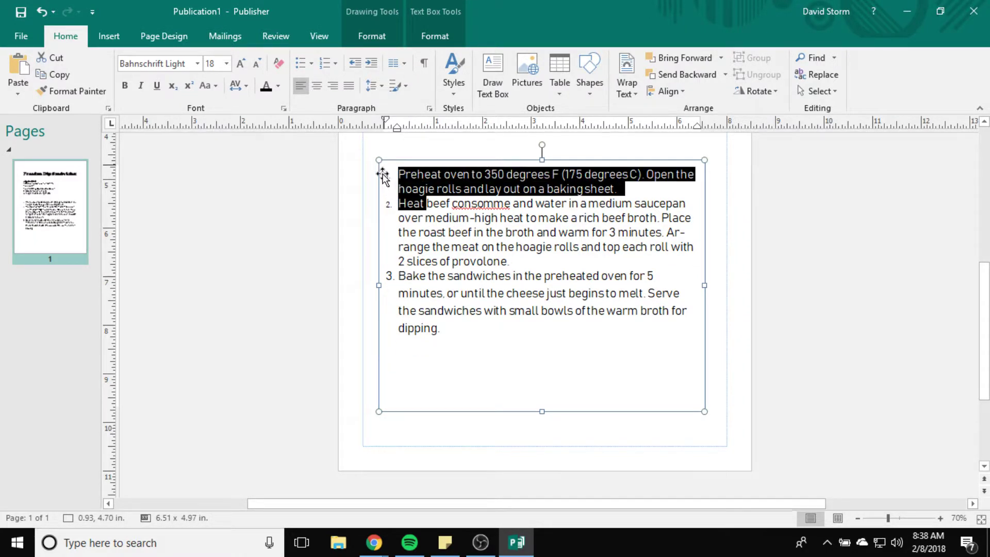
triple_click(389, 206)
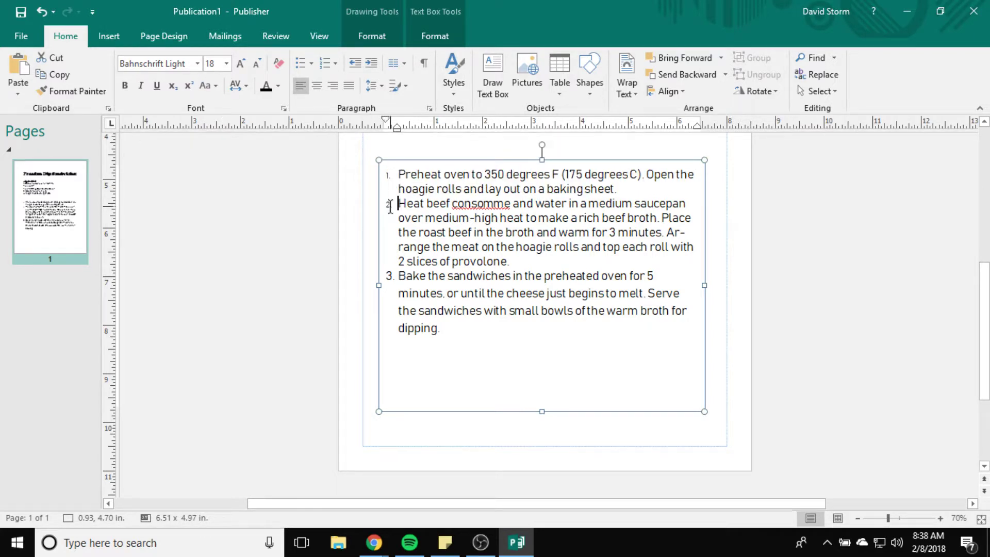
click(389, 205)
drag(482, 339, 308, 152)
click(335, 65)
click(383, 109)
click(394, 214)
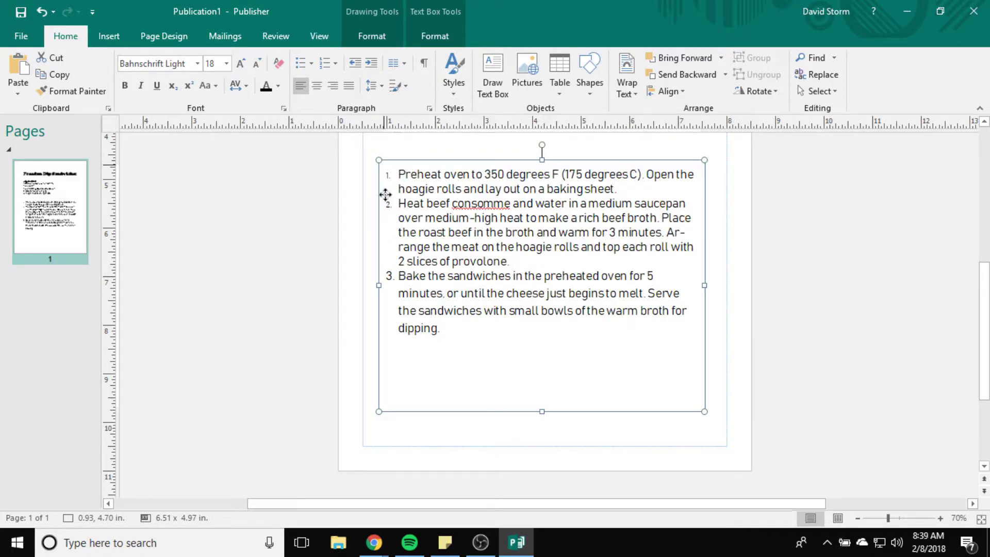
click(385, 195)
double_click(388, 206)
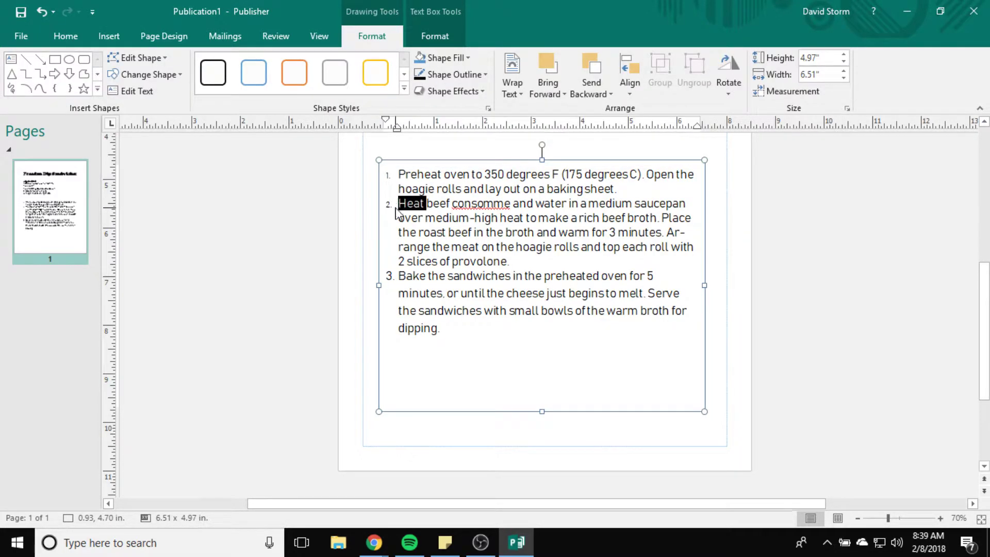
drag(422, 208, 338, 168)
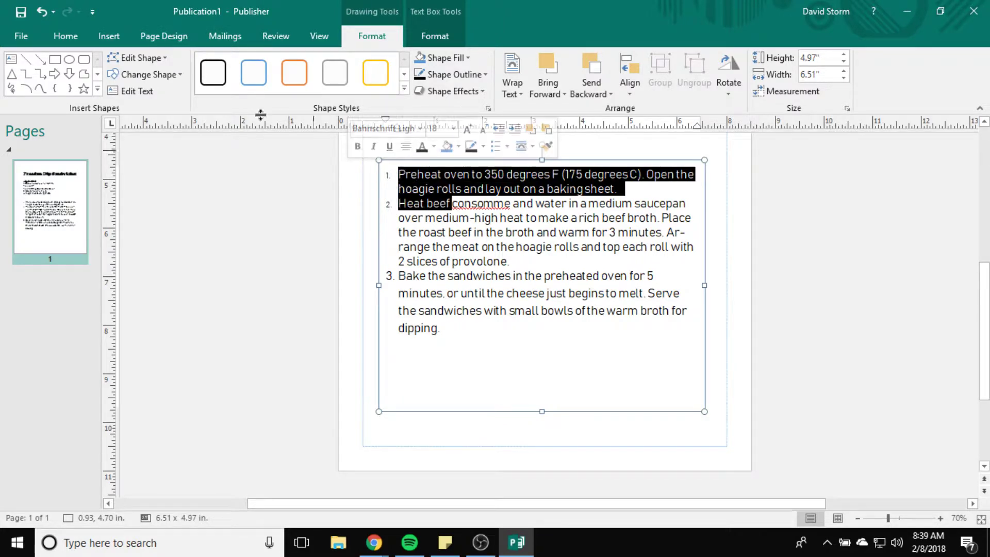
click(434, 35)
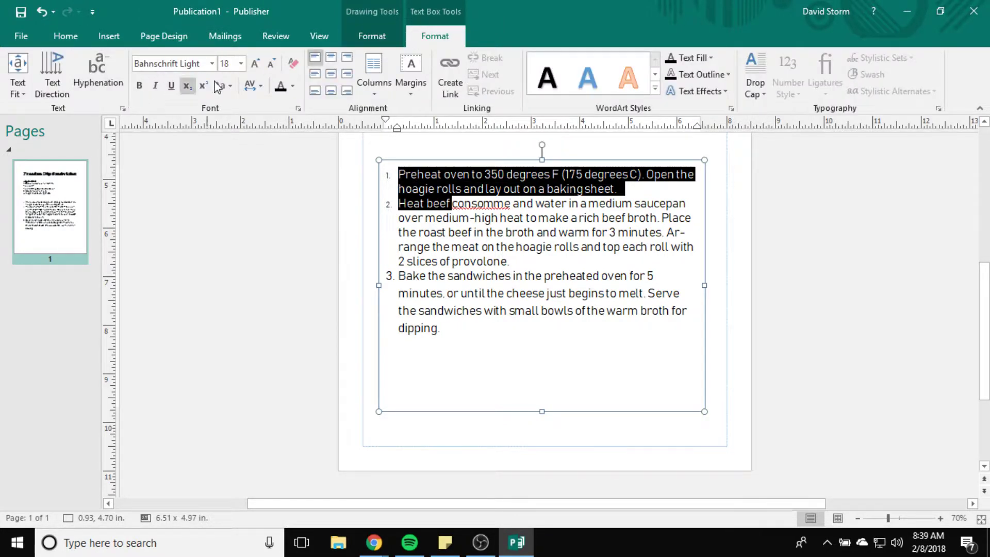
click(241, 63)
click(246, 67)
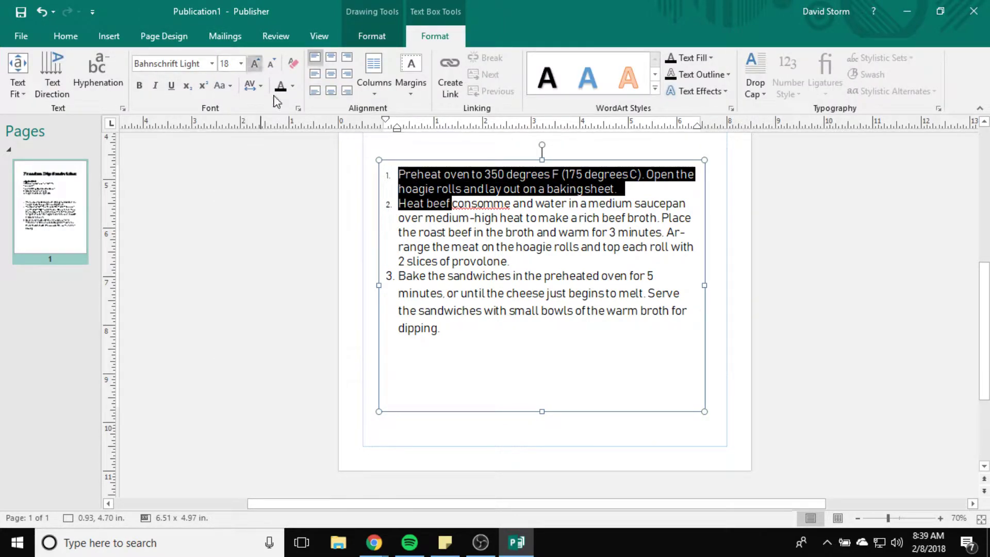
Remove the list numbers from all three cooking instructions
click(442, 228)
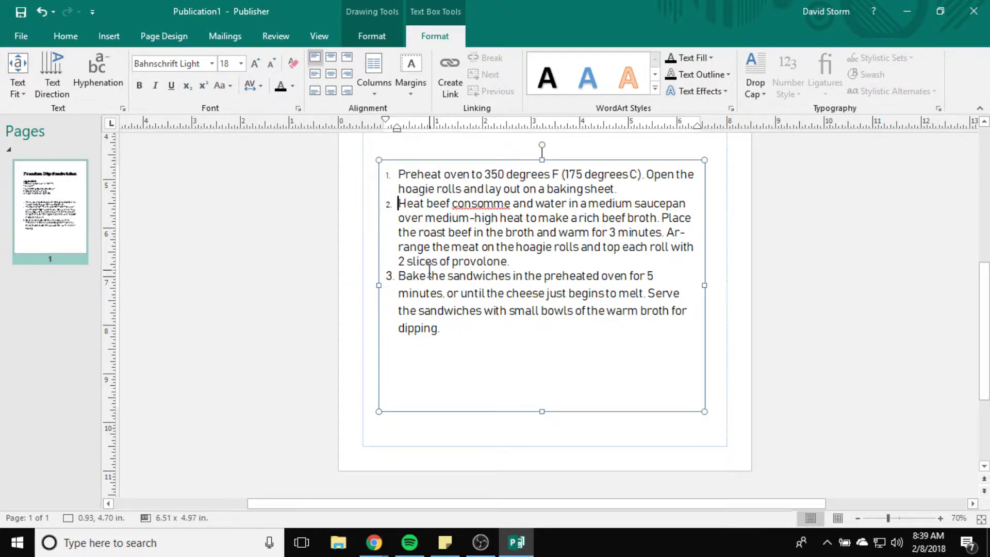
key(BackSpace)
click(397, 175)
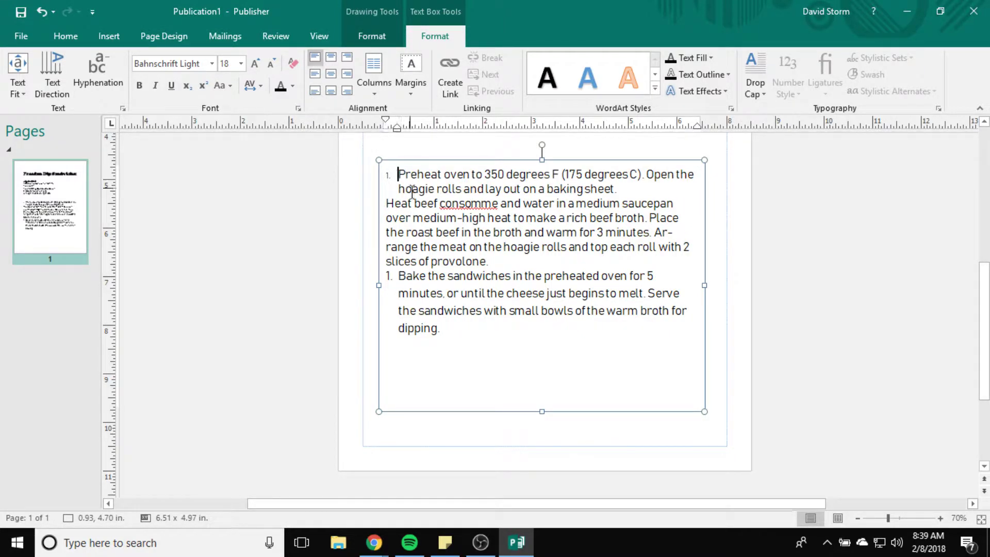
key(BackSpace)
click(397, 275)
key(BackSpace)
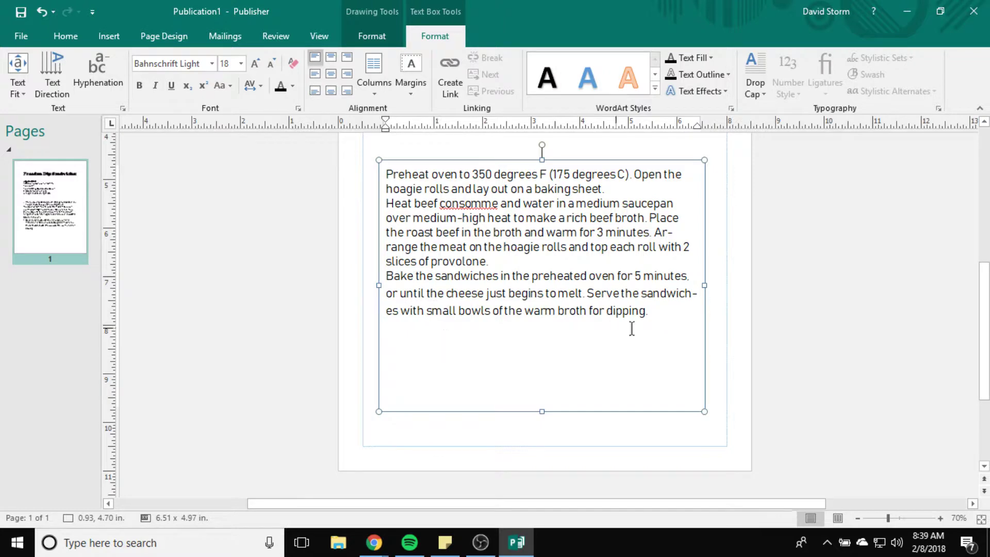
Number the three plain instruction paragraphs again with the 1., 2., 3. style
drag(676, 315, 497, 72)
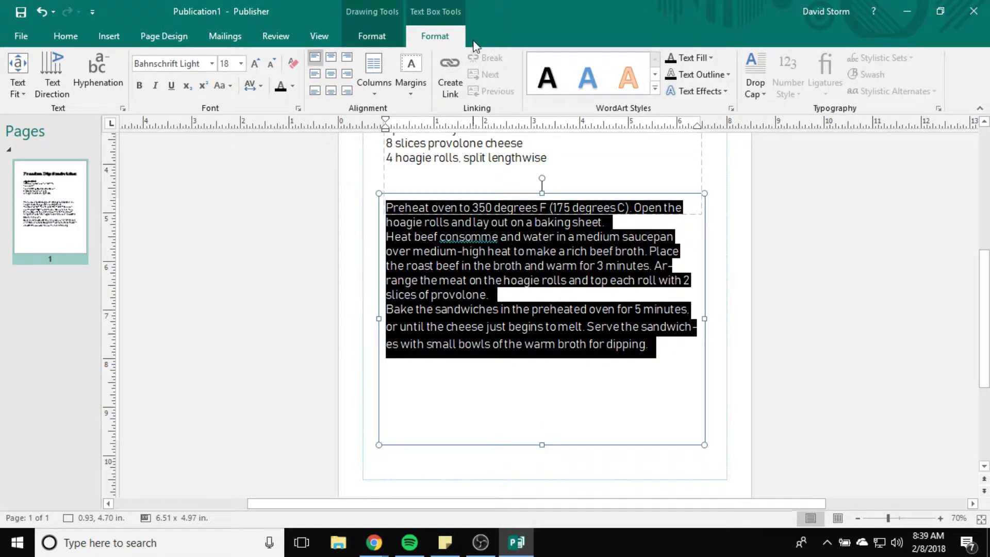
click(66, 36)
click(334, 63)
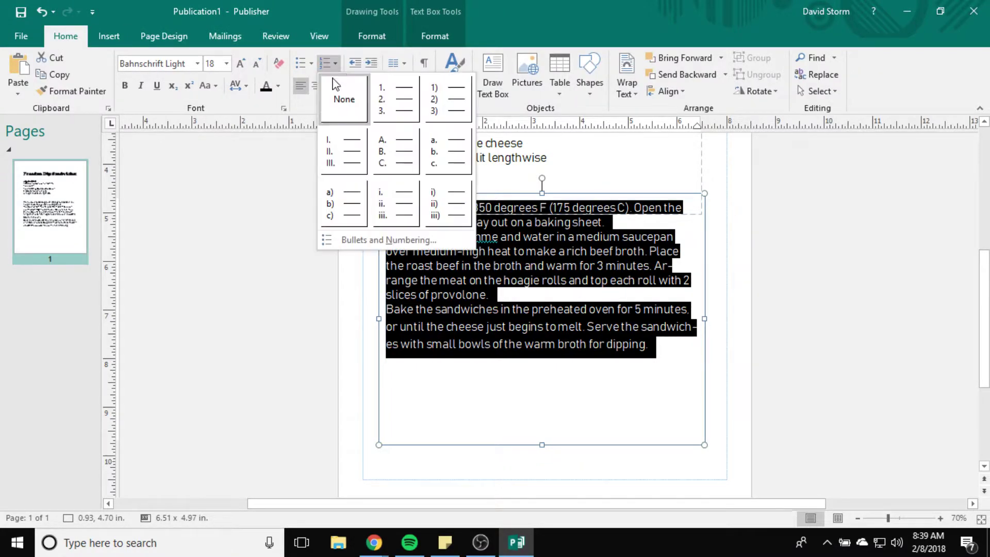
click(386, 103)
click(390, 240)
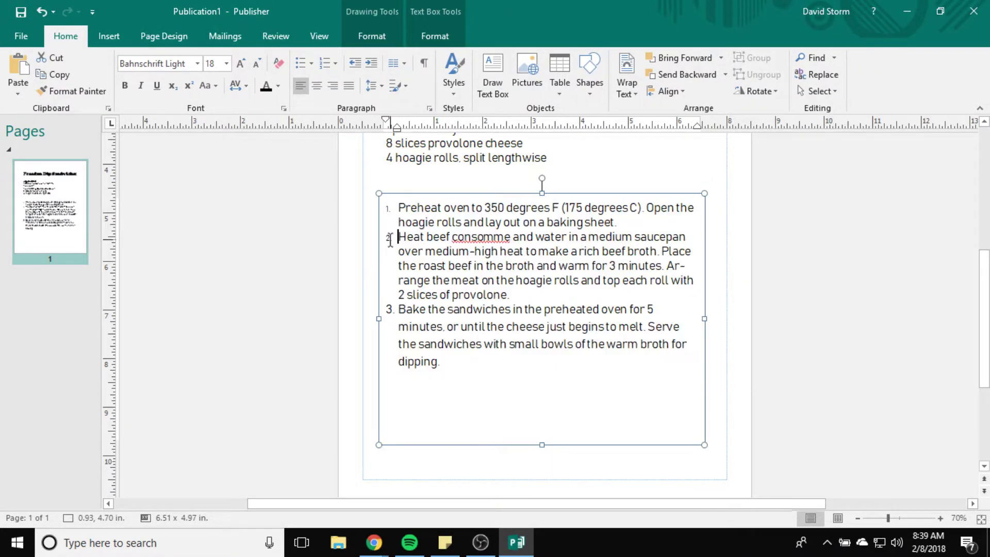
triple_click(390, 240)
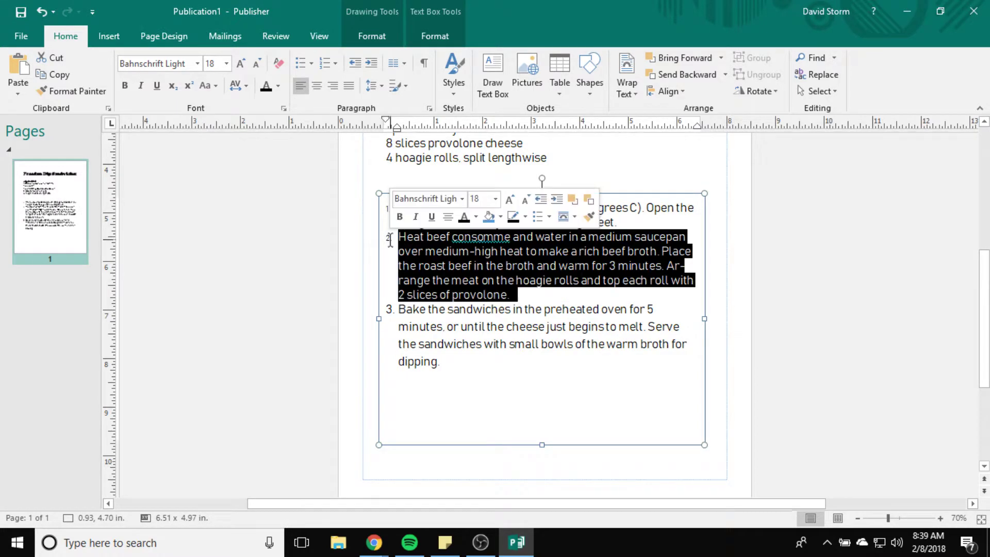
click(388, 240)
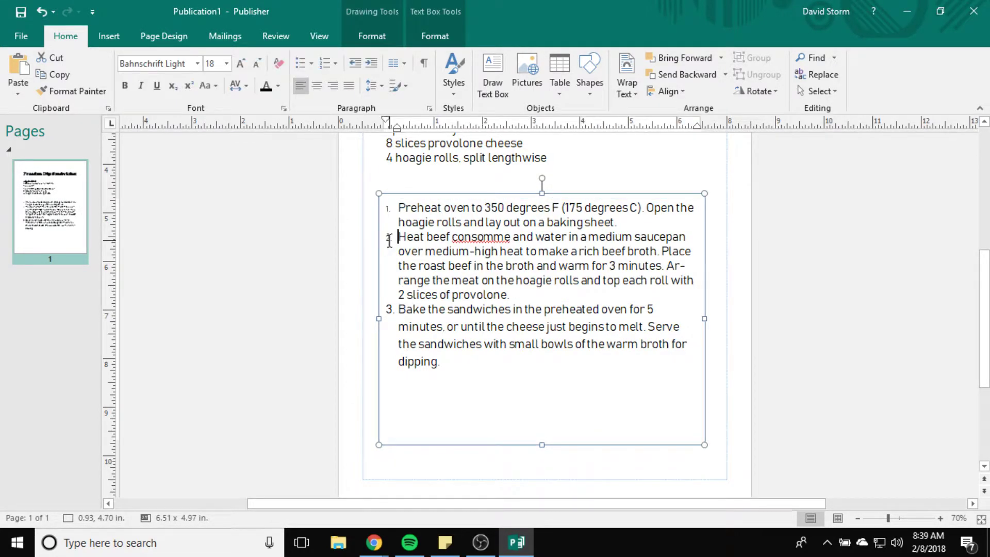
right_click(390, 237)
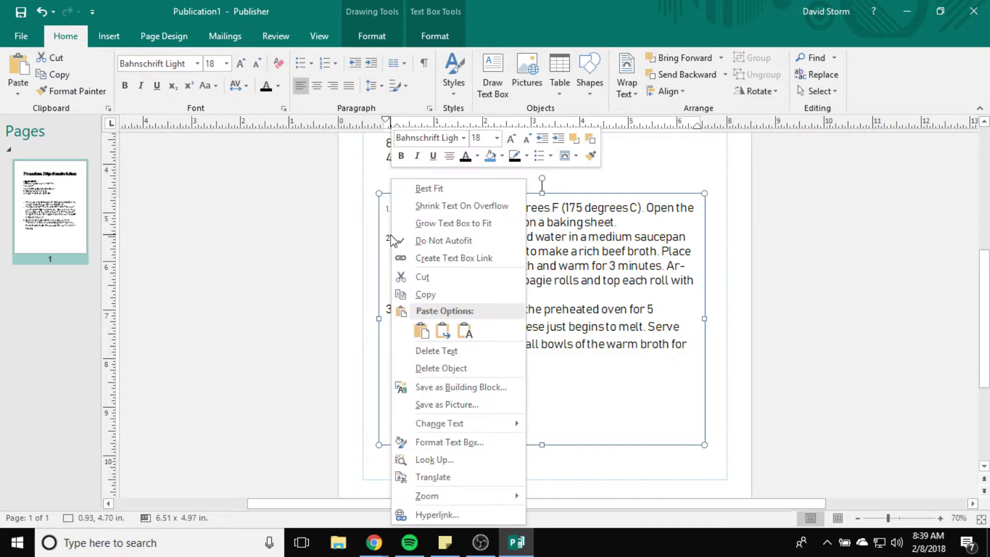
click(470, 442)
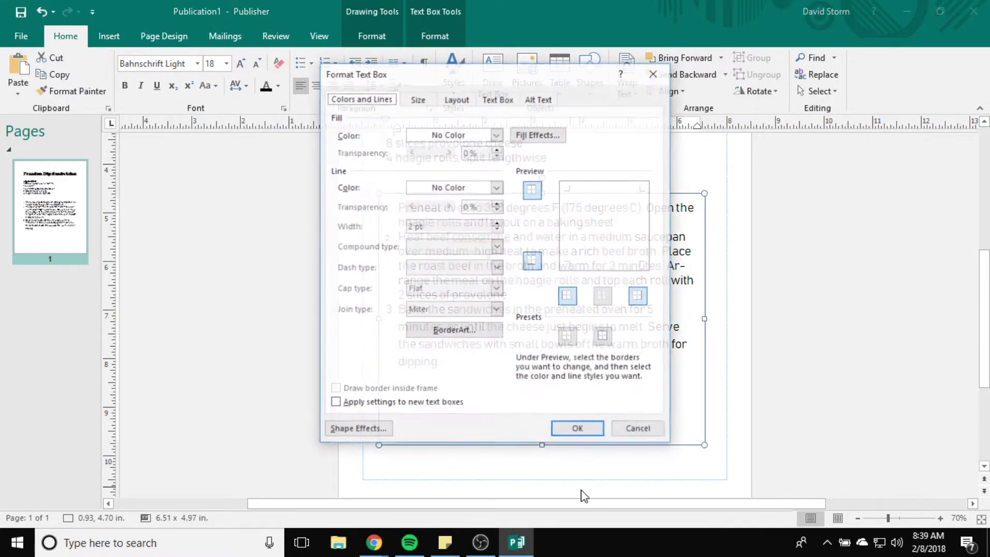
click(410, 101)
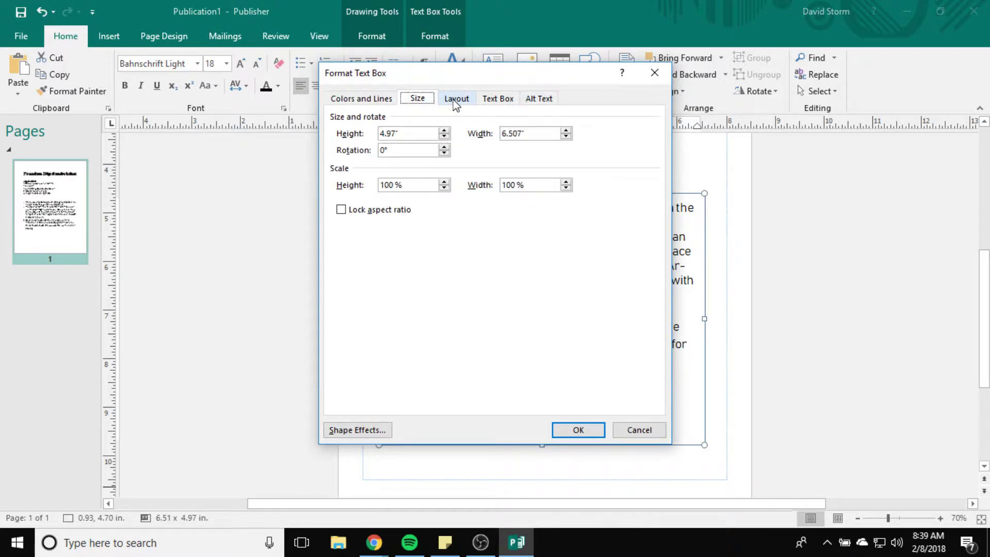
click(654, 72)
Replace the numbering on all three cooking instructions with the large round bullet style
drag(477, 369, 308, 189)
click(335, 63)
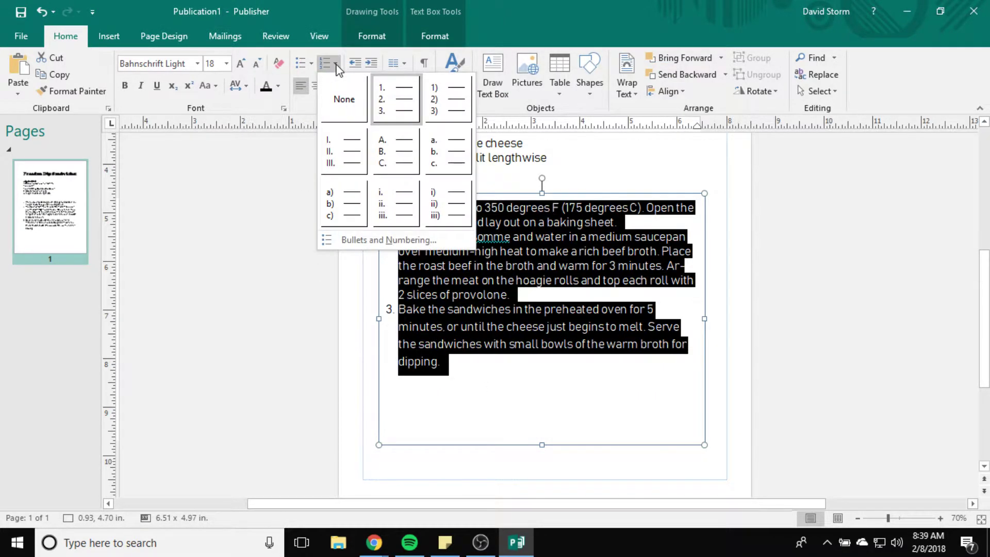
click(382, 240)
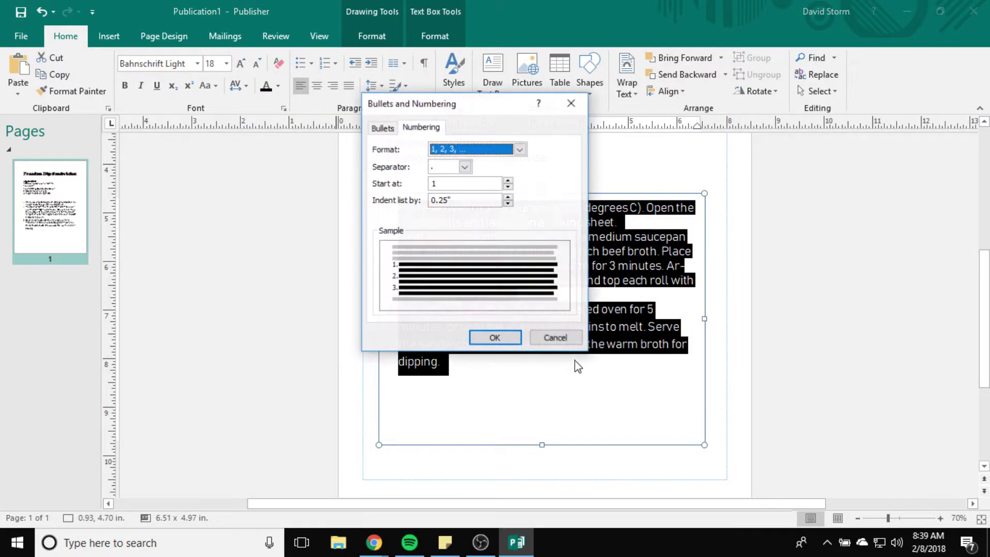
drag(484, 102, 669, 115)
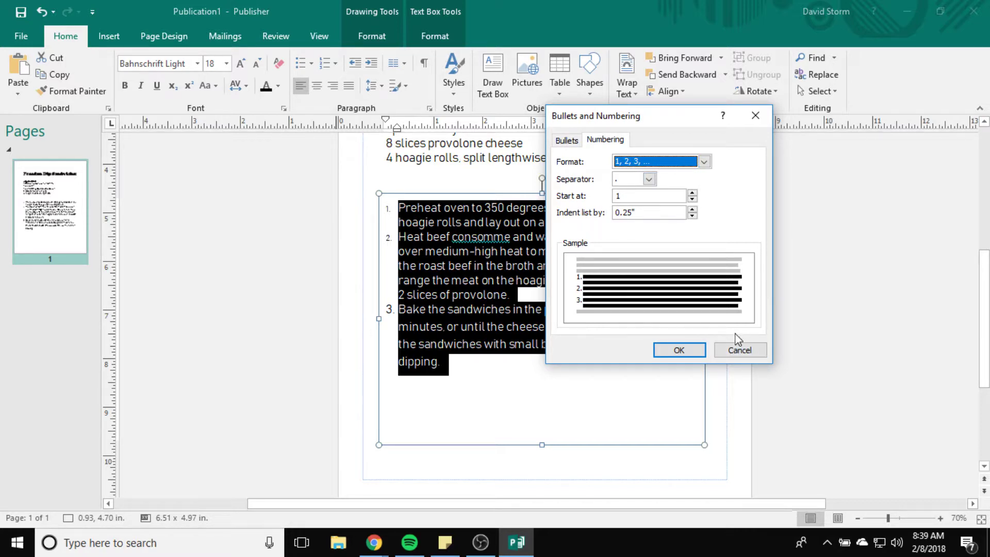
click(738, 349)
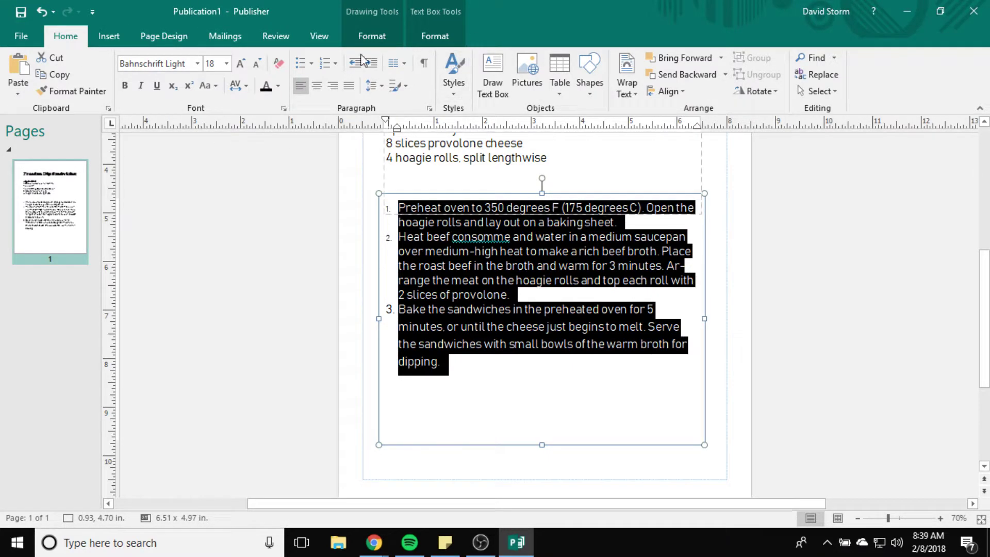
click(321, 67)
click(312, 63)
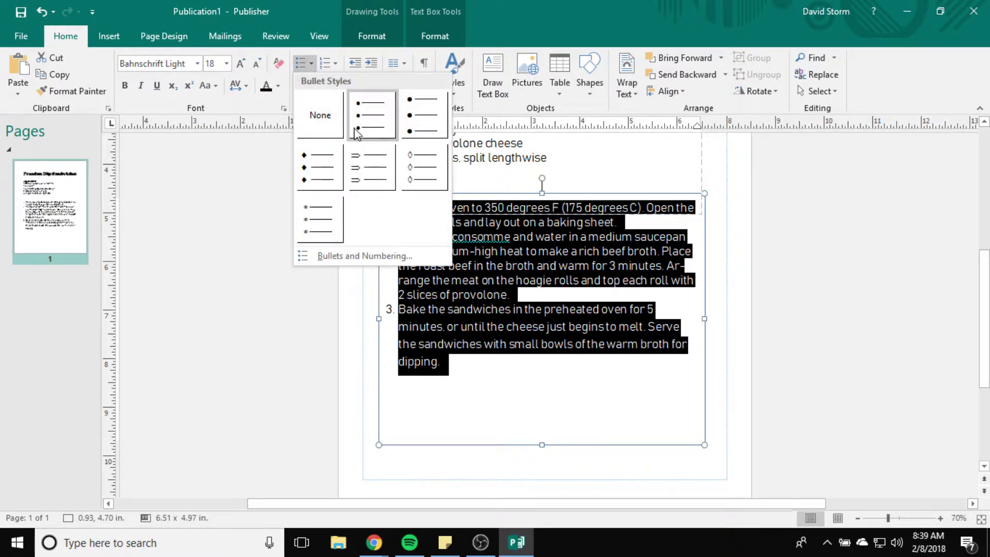
click(434, 126)
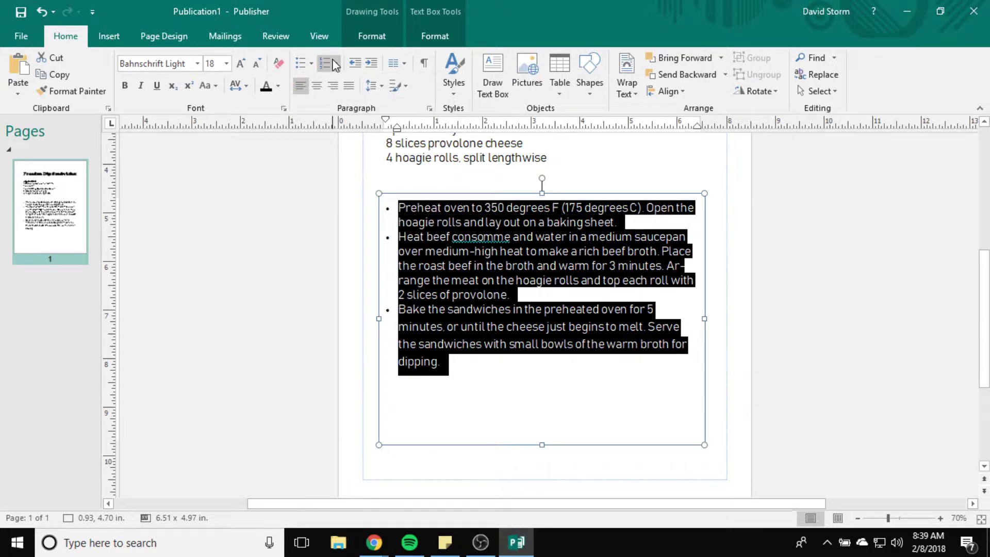
click(311, 65)
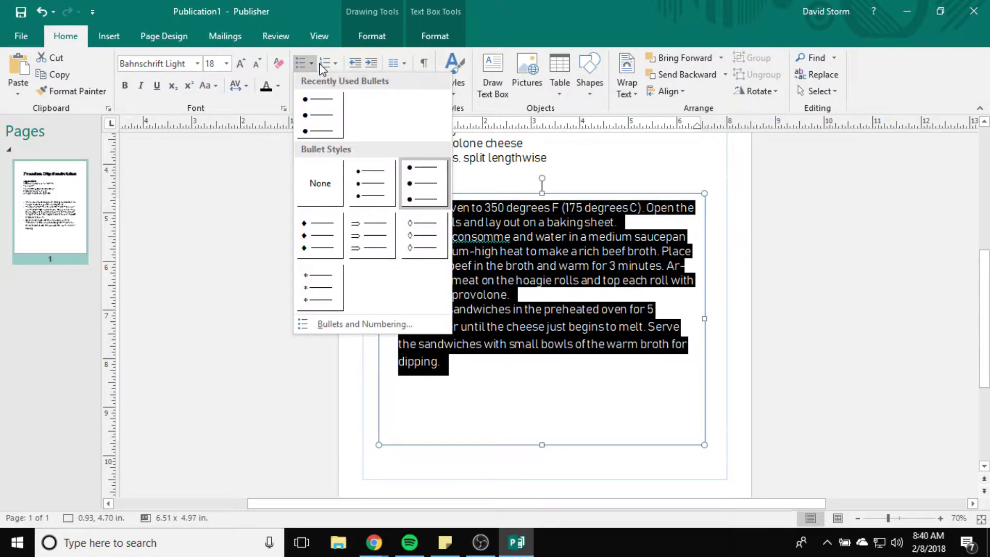
click(316, 65)
click(812, 406)
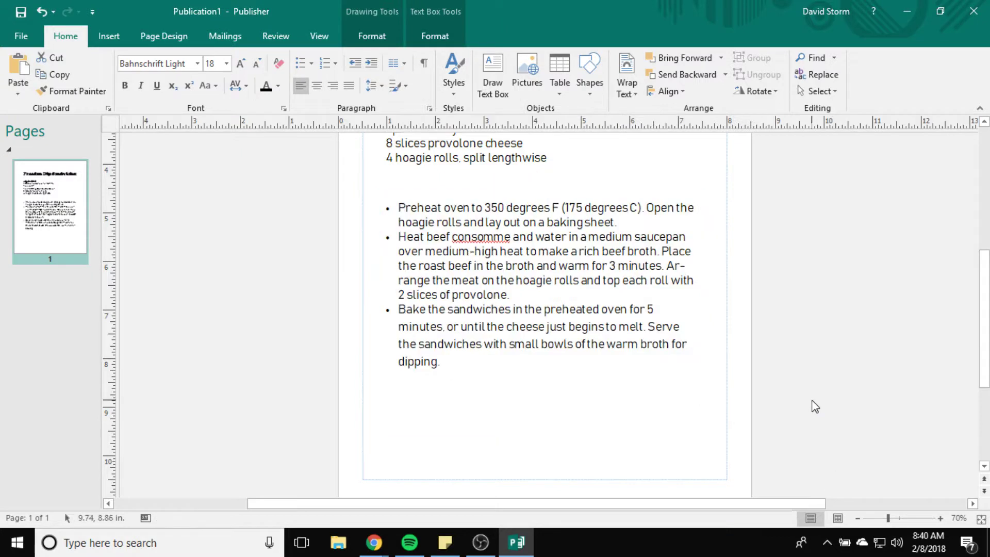
Insert an unbulleted blank line after the first and after the second cooking instruction
click(622, 222)
key(Return)
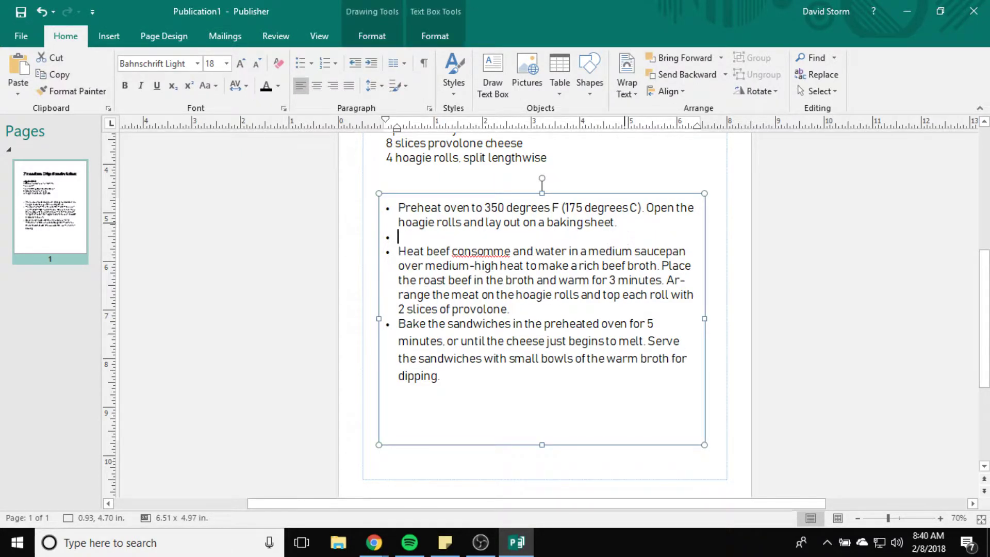
click(538, 310)
key(Return)
Add an unbulleted heading line reading "Instructions" above the first cooking instruction
scroll(801, 389, up, 3)
scroll(803, 393, down, 1)
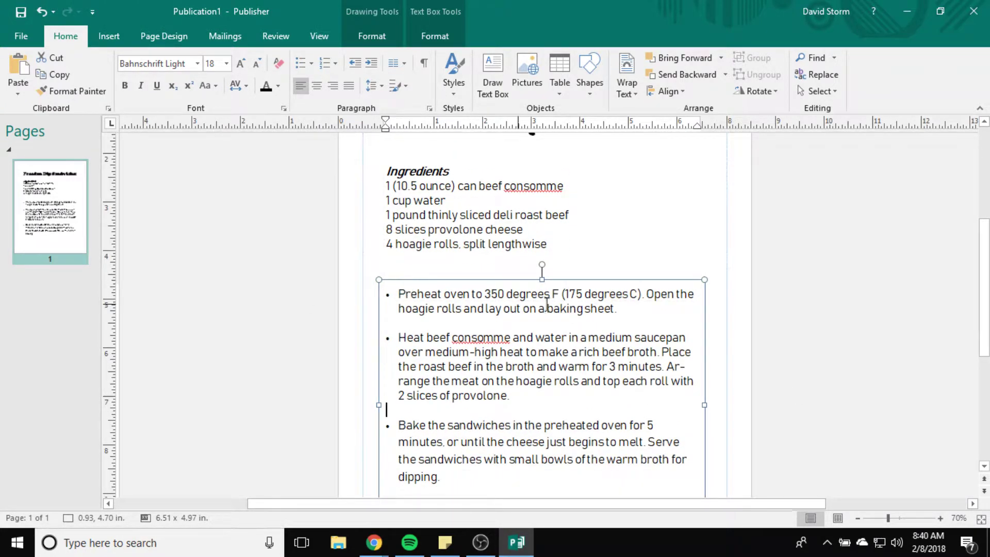
click(406, 293)
key(Return)
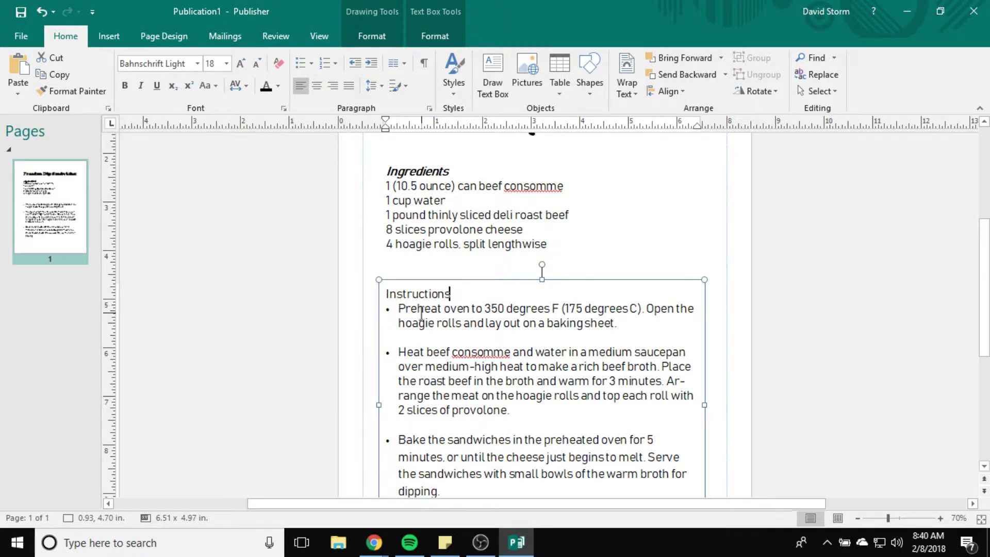
Make the "Instructions" heading bold and italic to match the "Ingredients" heading
drag(458, 294, 329, 292)
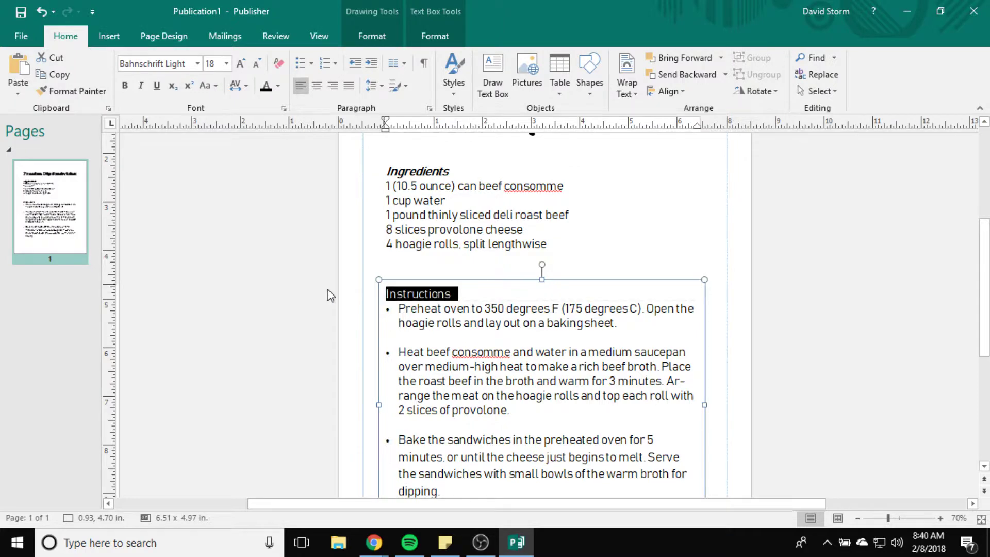
click(227, 64)
click(226, 63)
click(125, 85)
click(140, 85)
click(619, 380)
Draw a text box about 6.39 by 0.42 in below the instructions and enter "Recipe Courtesy of", correcting the misspelled first word
scroll(620, 378, down, 2)
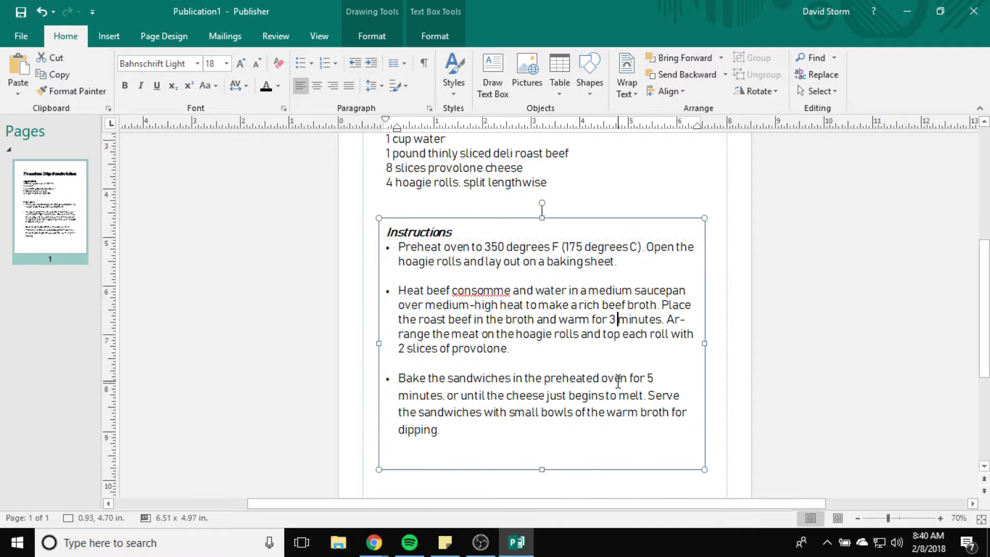
scroll(620, 378, up, 5)
scroll(618, 371, down, 2)
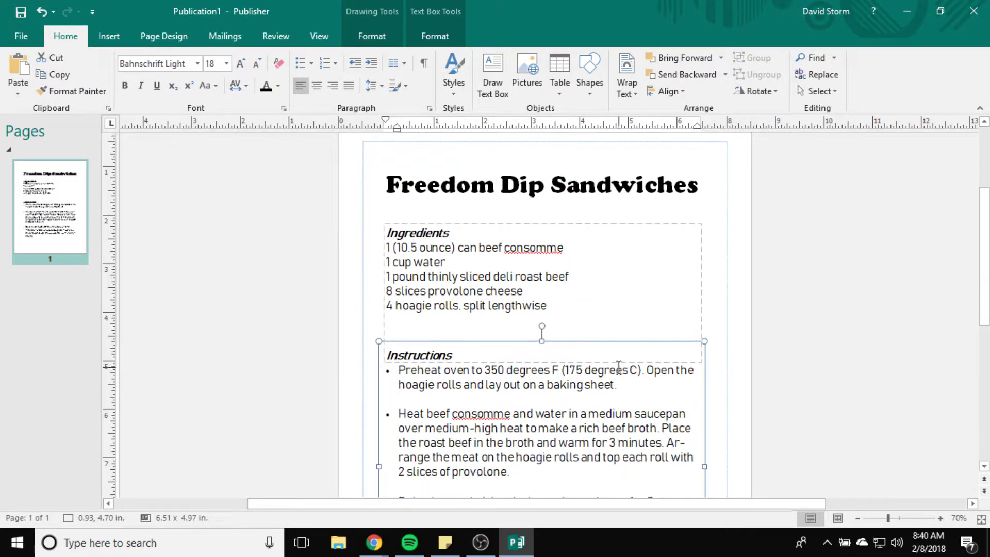
scroll(698, 426, down, 6)
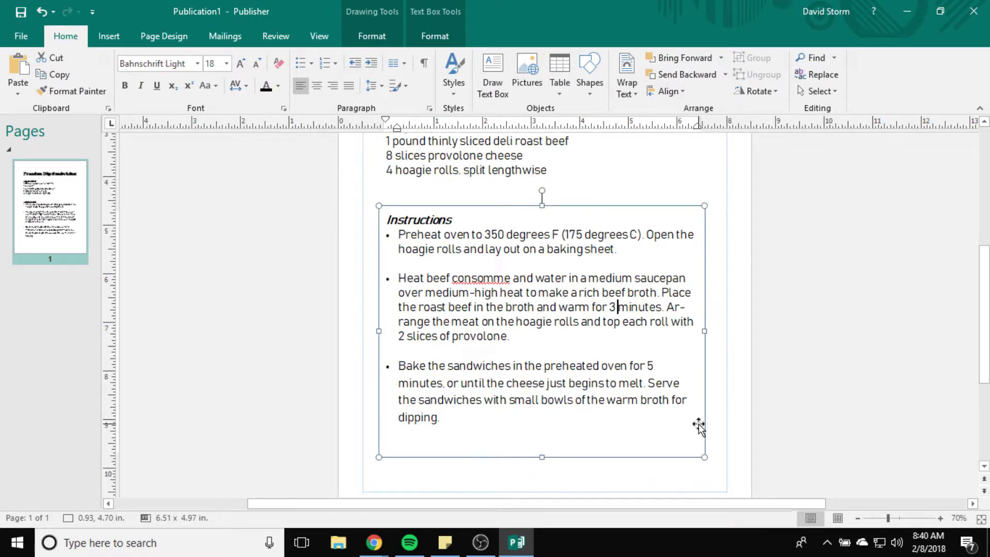
scroll(695, 420, down, 2)
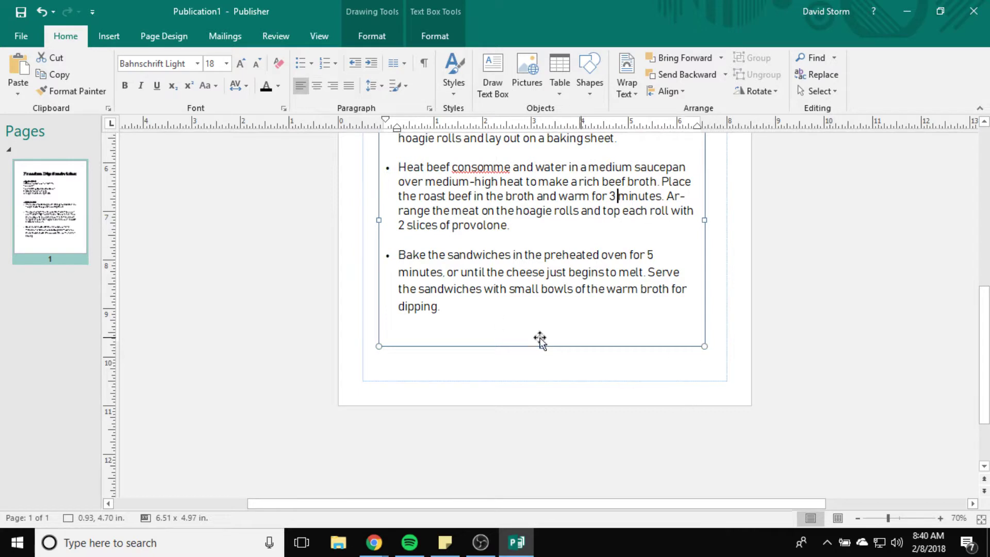
click(608, 377)
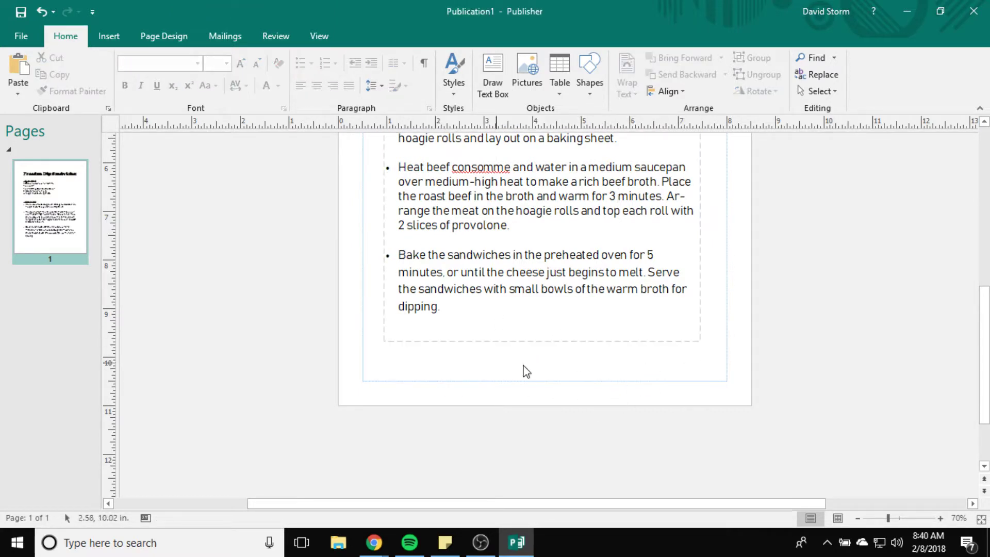
click(492, 75)
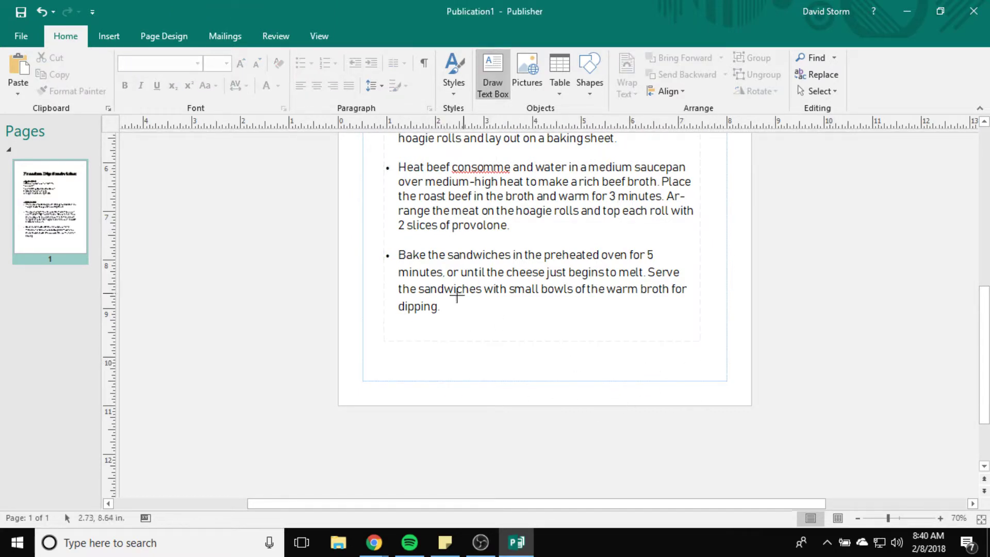
mouse_move(389, 350)
mouse_down()
mouse_move(621, 355)
mouse_move(700, 370)
mouse_up()
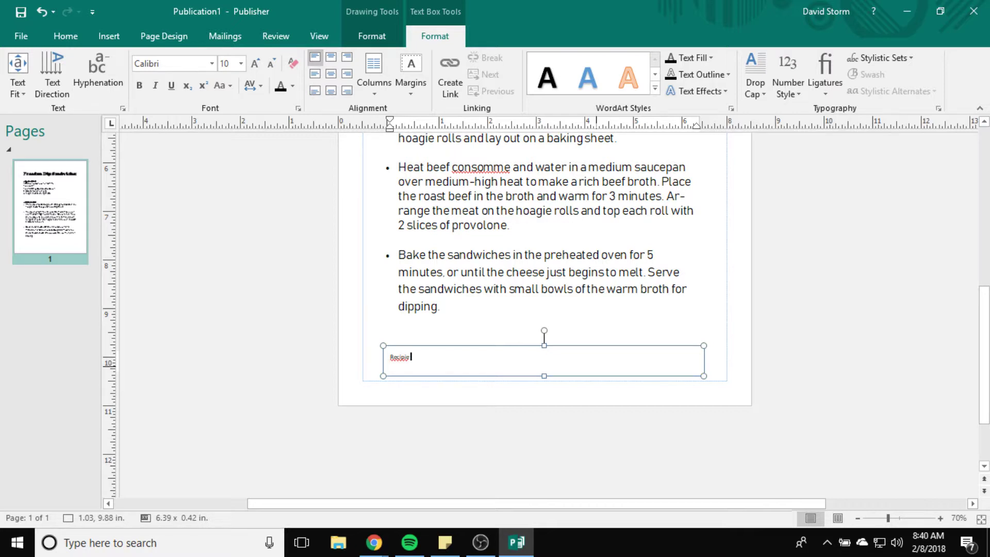
right_click(402, 363)
click(431, 96)
Check the recipe's source on its Allrecipes page in Chrome, and complete the credit line in Publisher with "allrecipes.com"
click(338, 543)
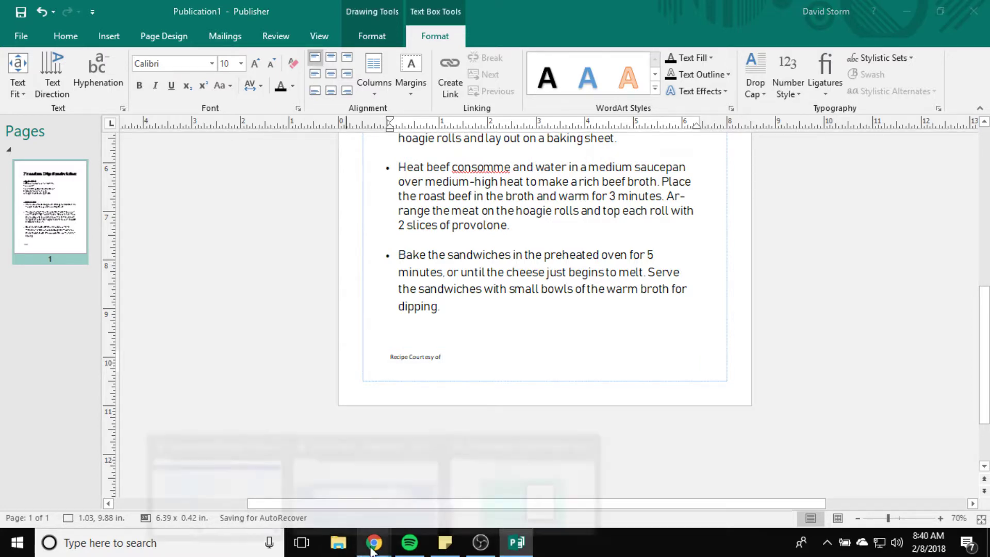
click(342, 542)
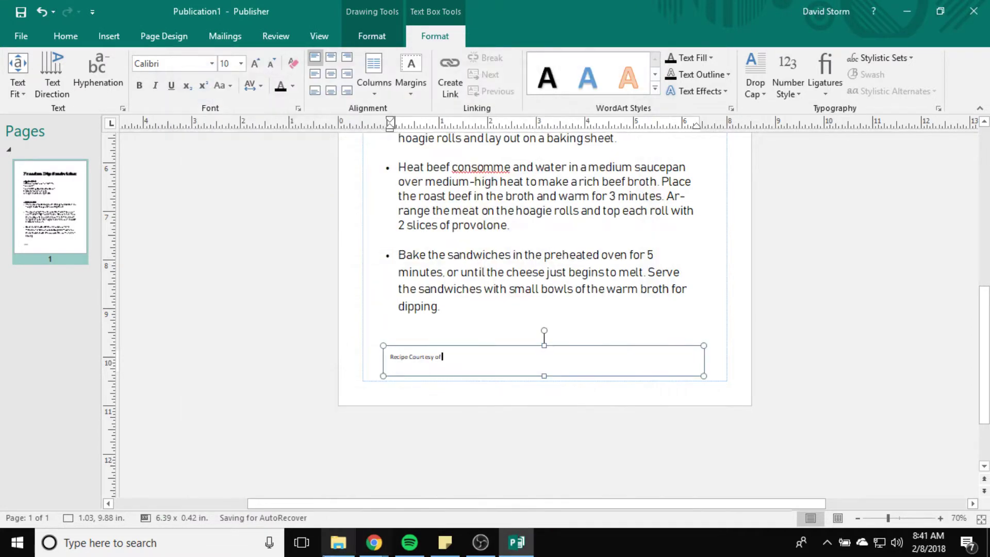
mouse_move(372, 542)
click(491, 482)
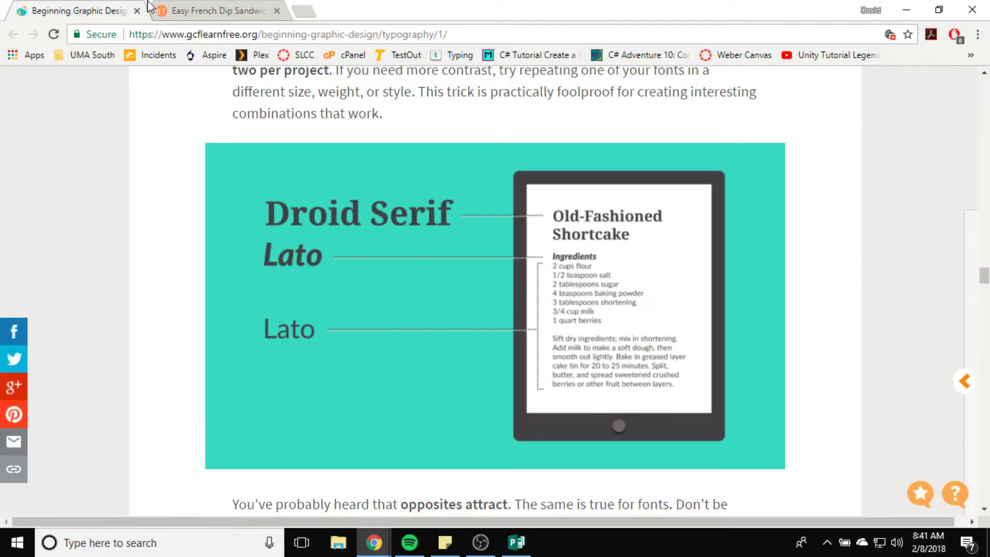
click(181, 11)
scroll(364, 313, up, 11)
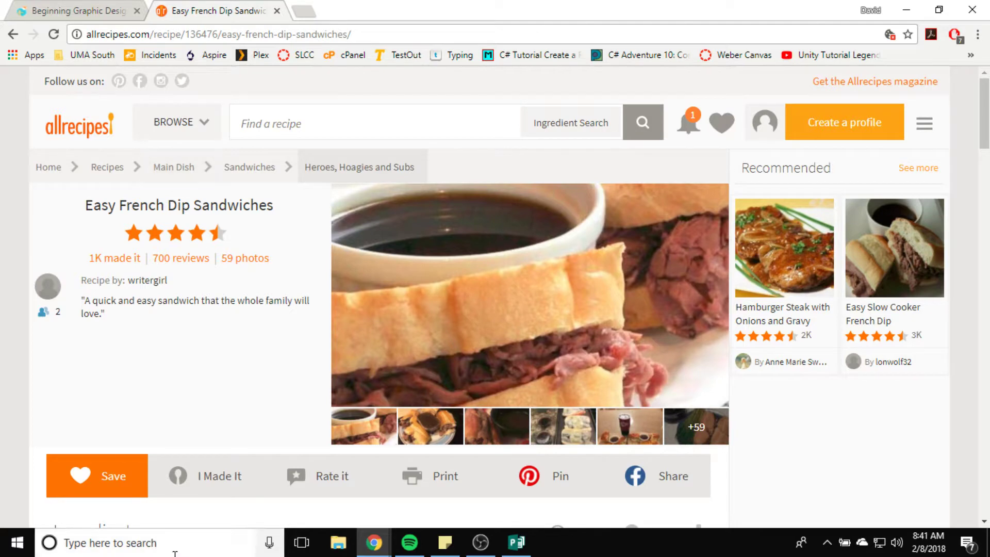
click(505, 544)
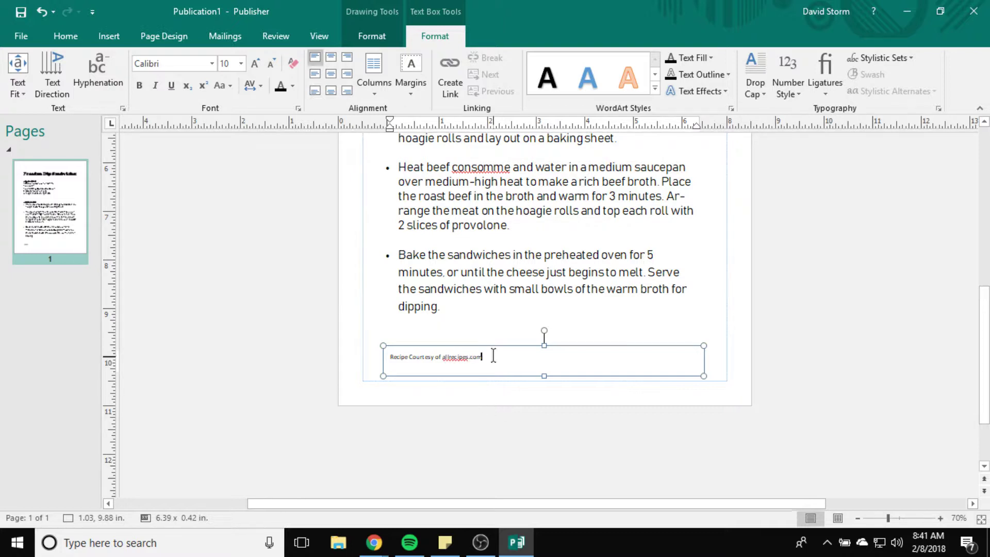
Make "allrecipes.com" bold in the credit line
drag(482, 360, 442, 359)
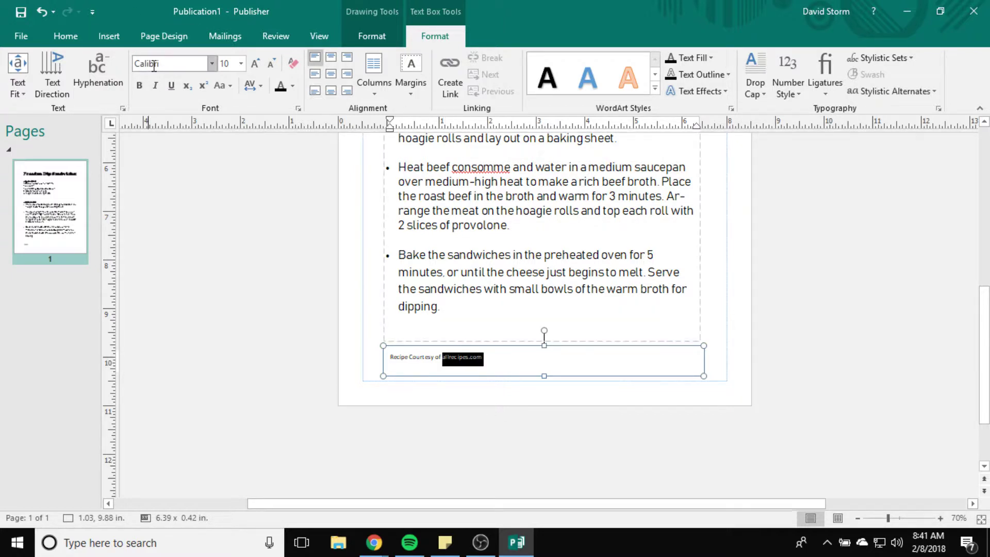
click(139, 86)
click(517, 362)
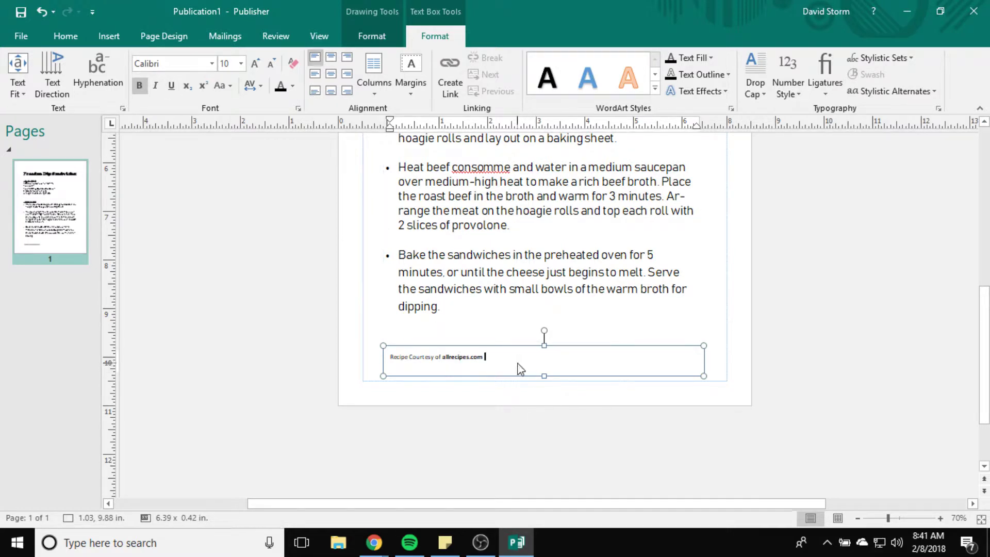
Set the font of the whole credit line to Cooper Black
triple_click(471, 354)
click(211, 63)
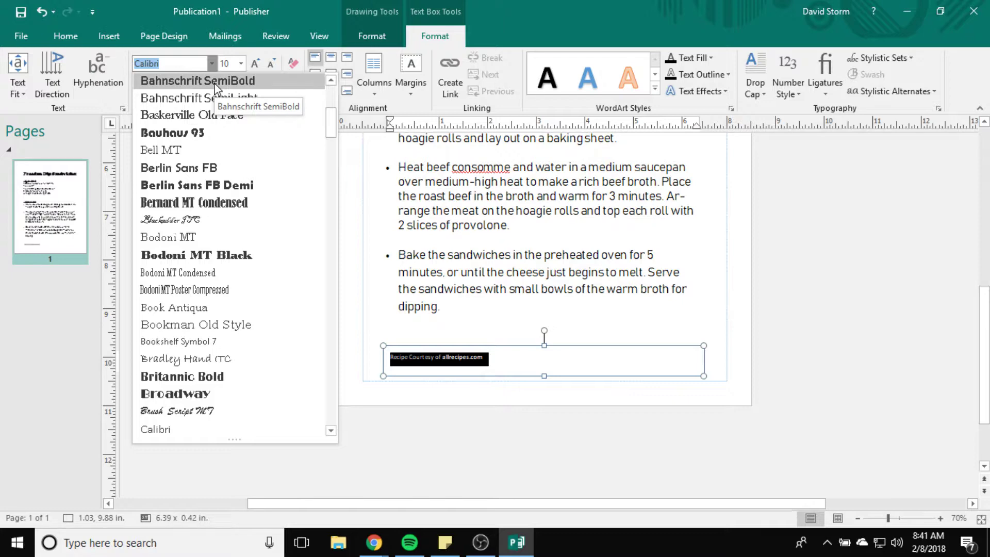
scroll(222, 166, up, 5)
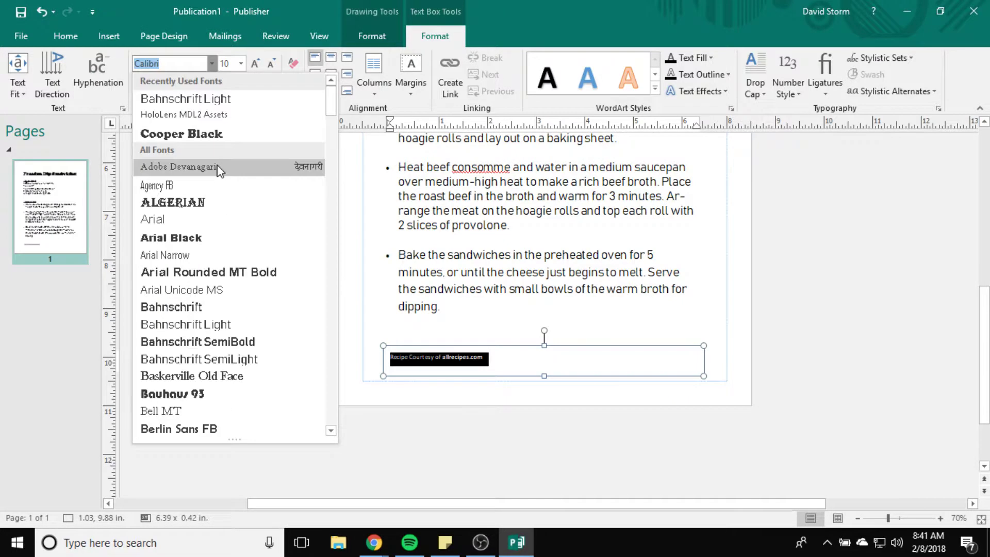
click(211, 134)
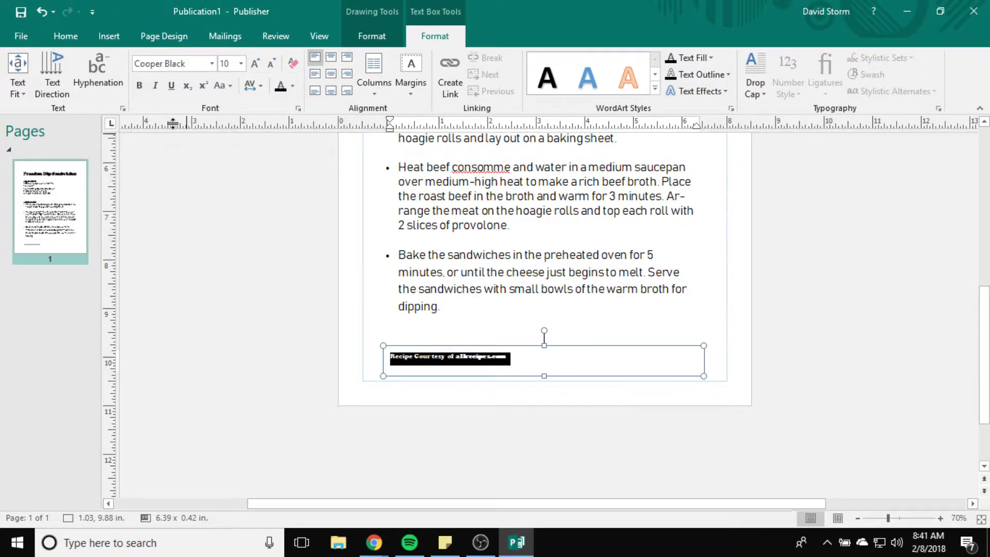
Center the credit line horizontally and vertically in its text box and set its font size to 12
click(331, 75)
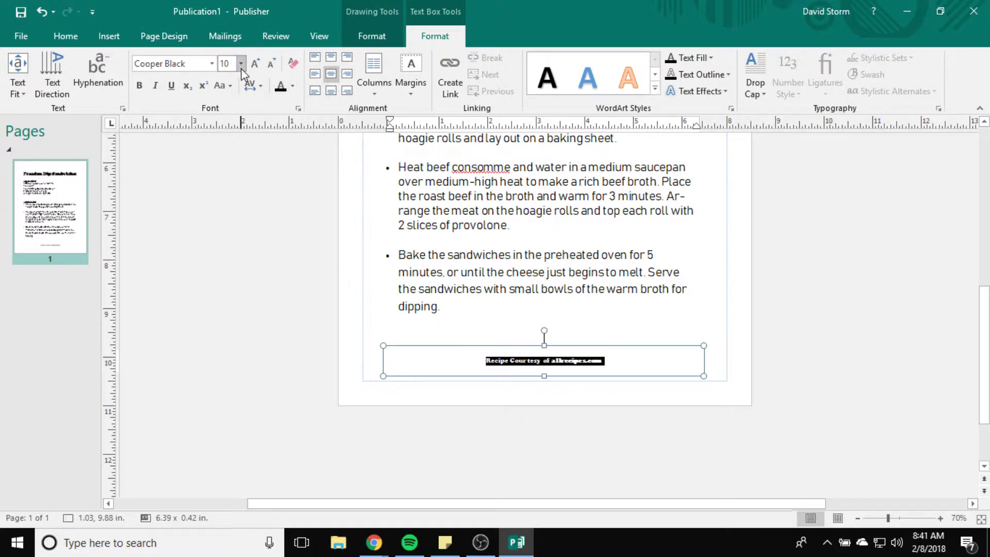
click(230, 377)
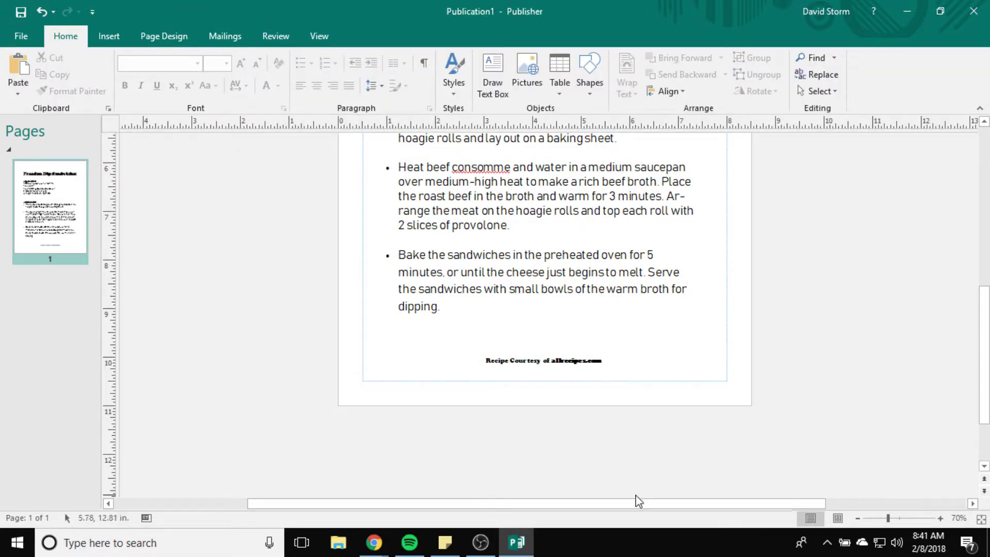
click(565, 364)
drag(601, 361, 338, 279)
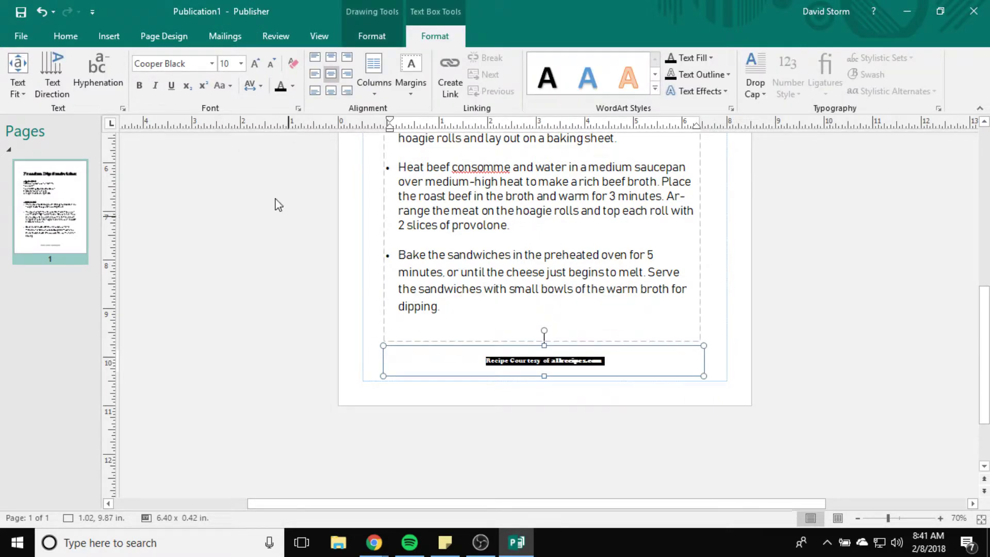
click(241, 64)
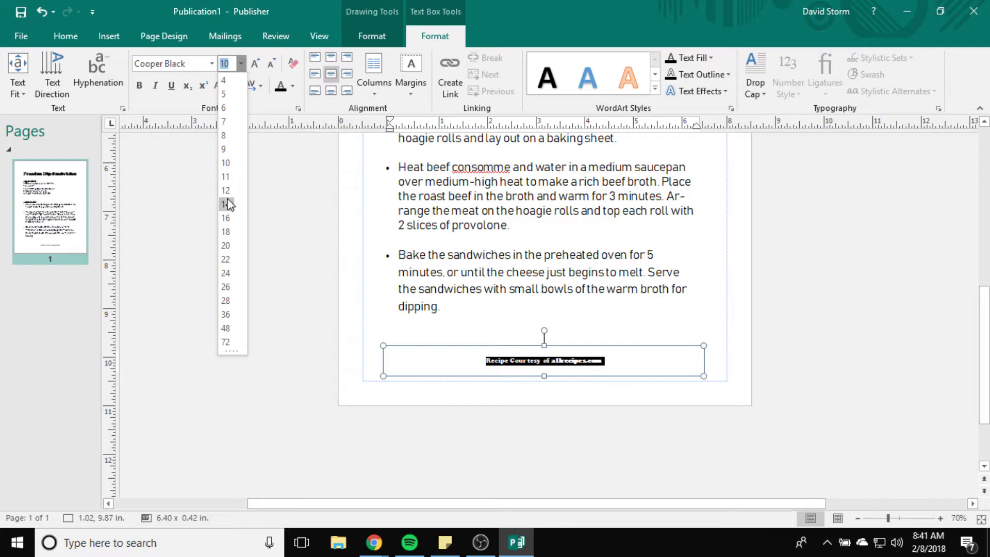
click(226, 191)
Remove the bold from "allrecipes.com" and set the font of the whole credit line to Bahnschrift Light
drag(617, 362, 553, 361)
click(139, 85)
click(629, 361)
drag(629, 361, 435, 336)
click(241, 64)
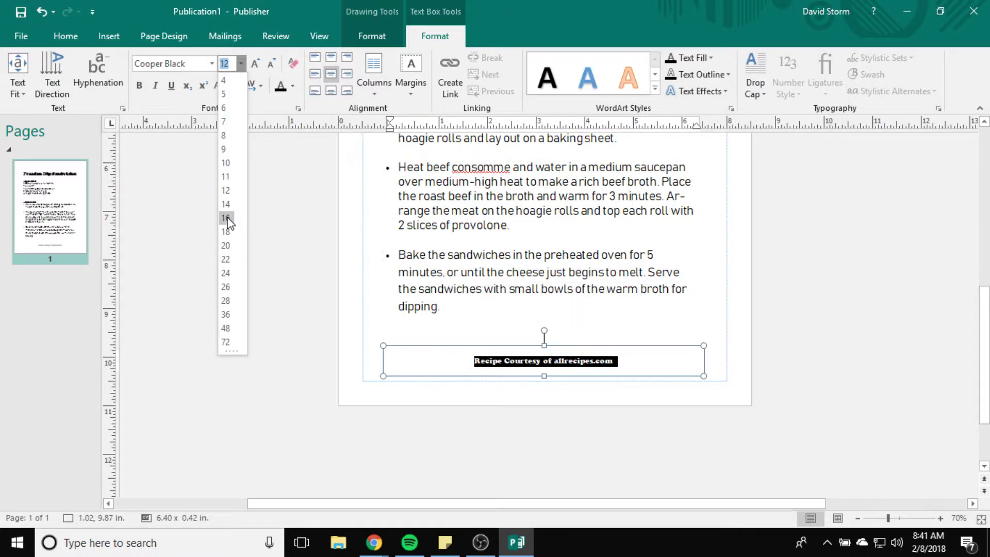
click(212, 63)
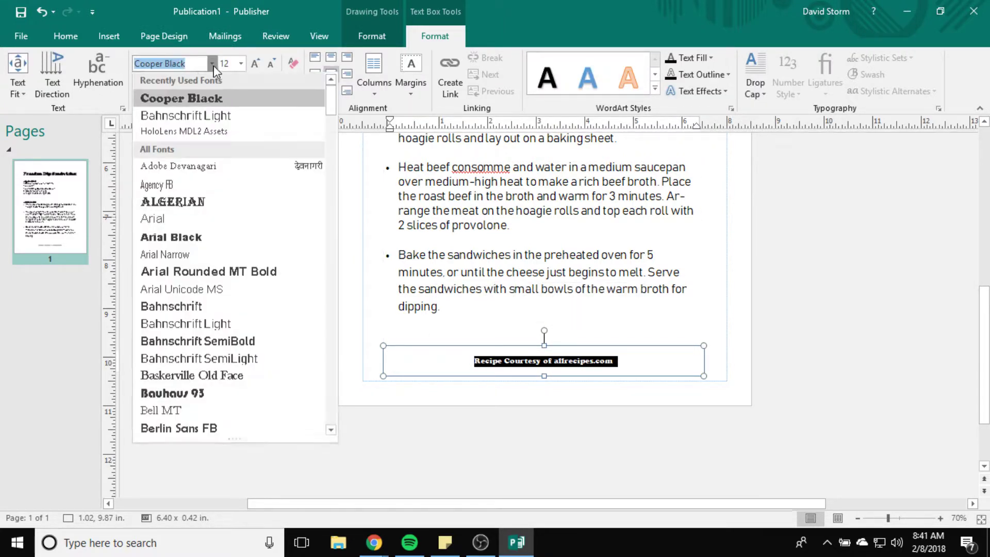
click(171, 118)
click(635, 363)
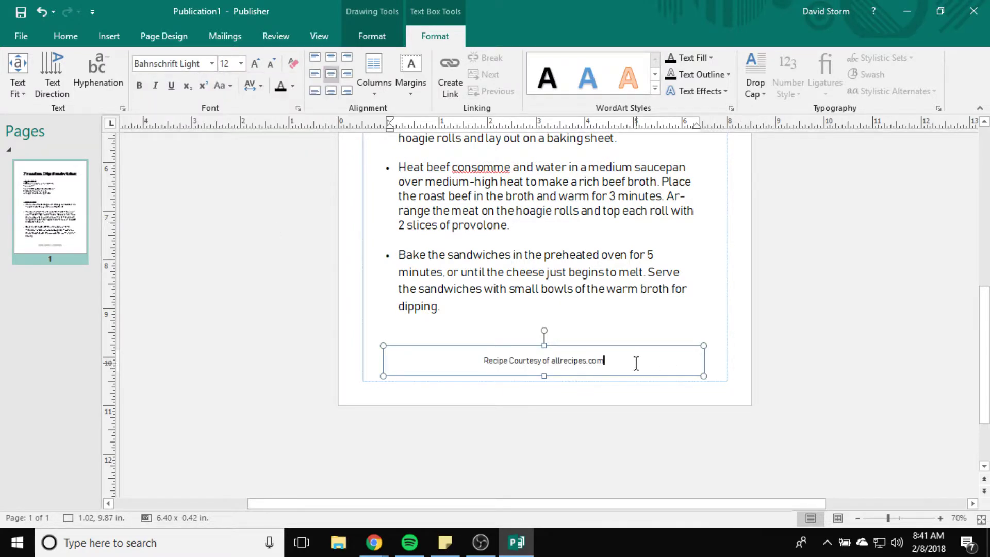
Make only "allrecipes.com" bold in the Bahnschrift Light credit line
drag(618, 360, 552, 361)
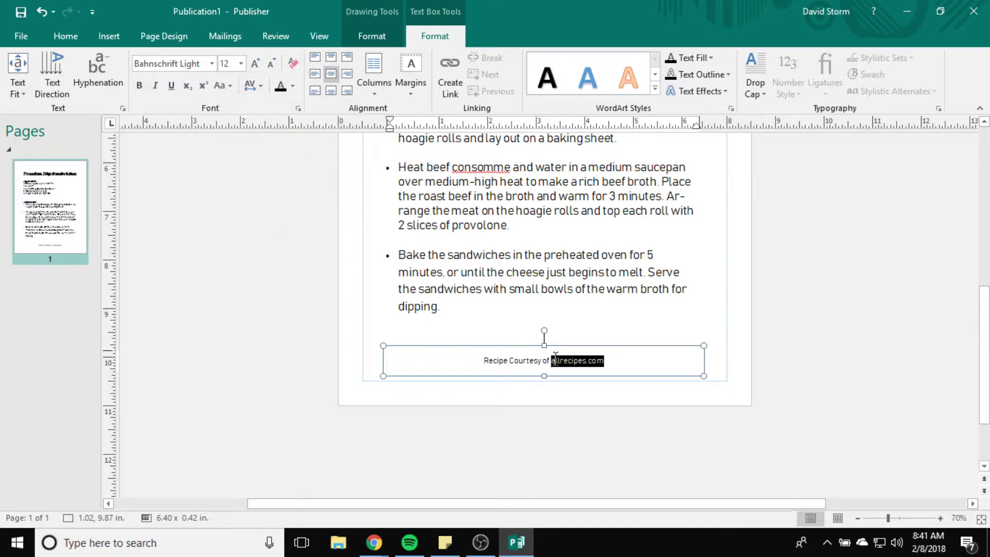
click(241, 64)
click(139, 85)
click(453, 450)
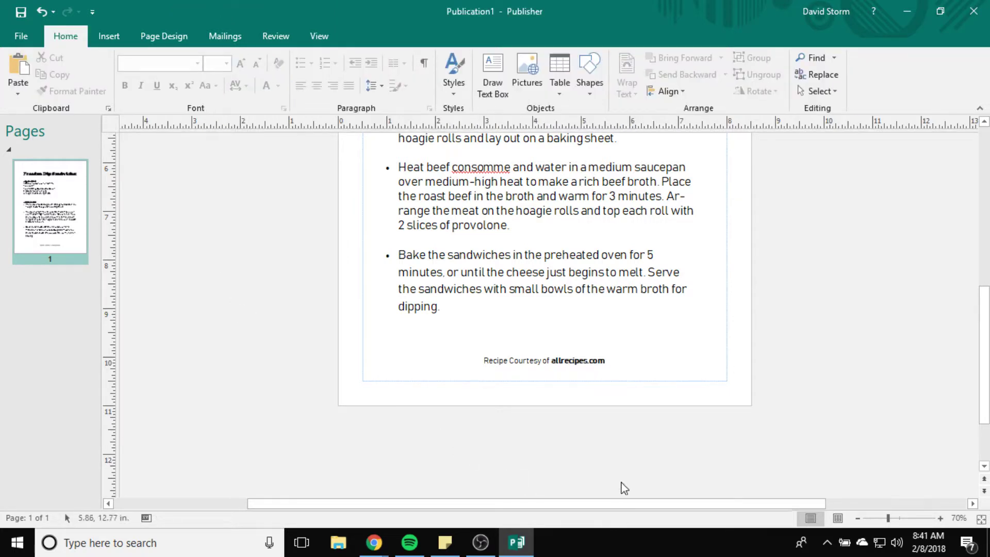
Change "Courtesy" to lowercase "courtesy" in the credit line
click(514, 360)
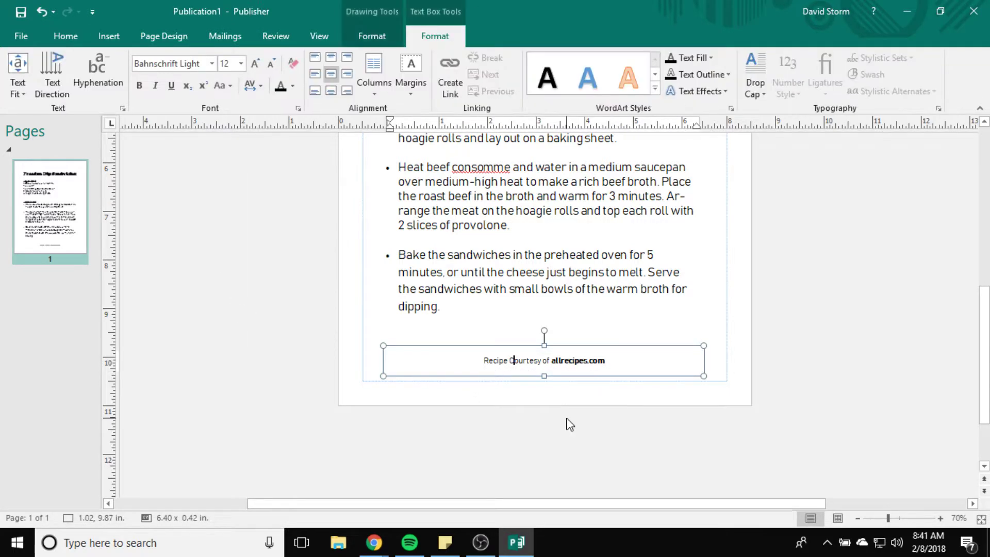
key(BackSpace)
text(c)
click(586, 460)
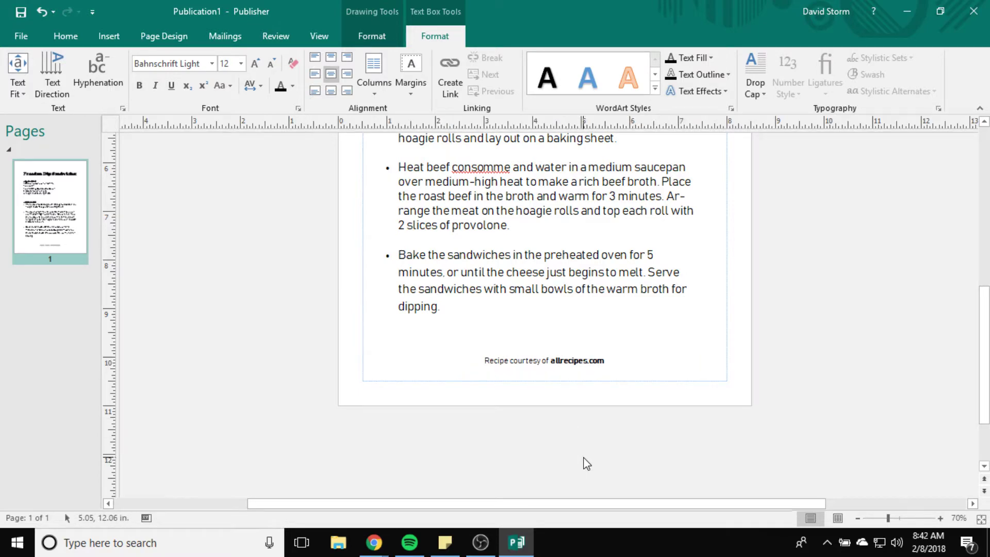
Start a new line after the last instruction and extend the instructions text box to about 5.80 in tall
scroll(587, 458, up, 1)
scroll(590, 459, up, 5)
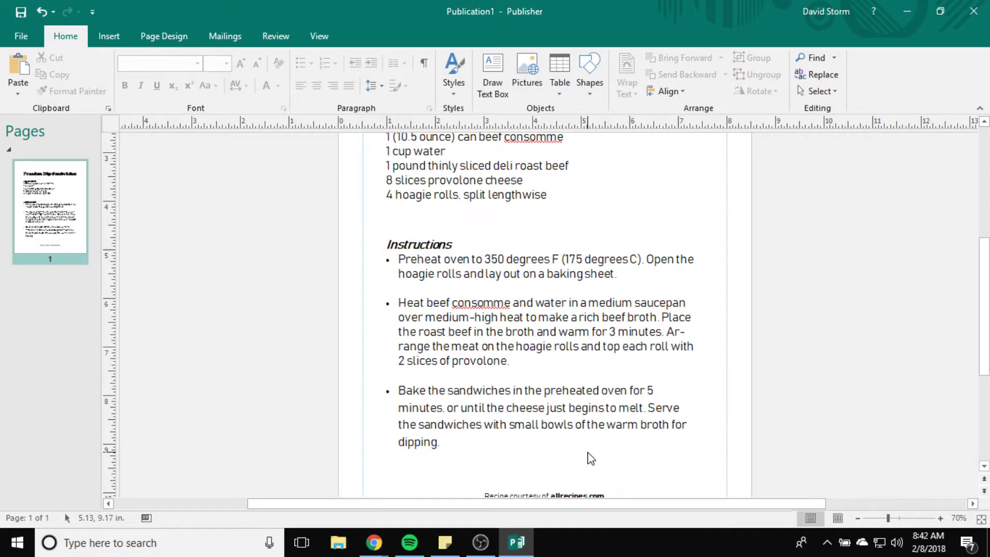
scroll(543, 351, down, 5)
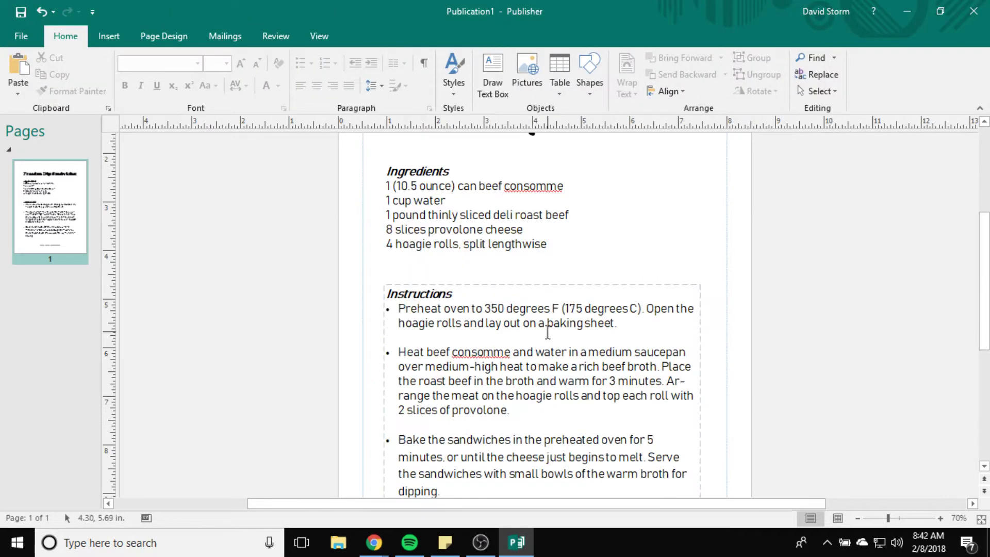
click(539, 346)
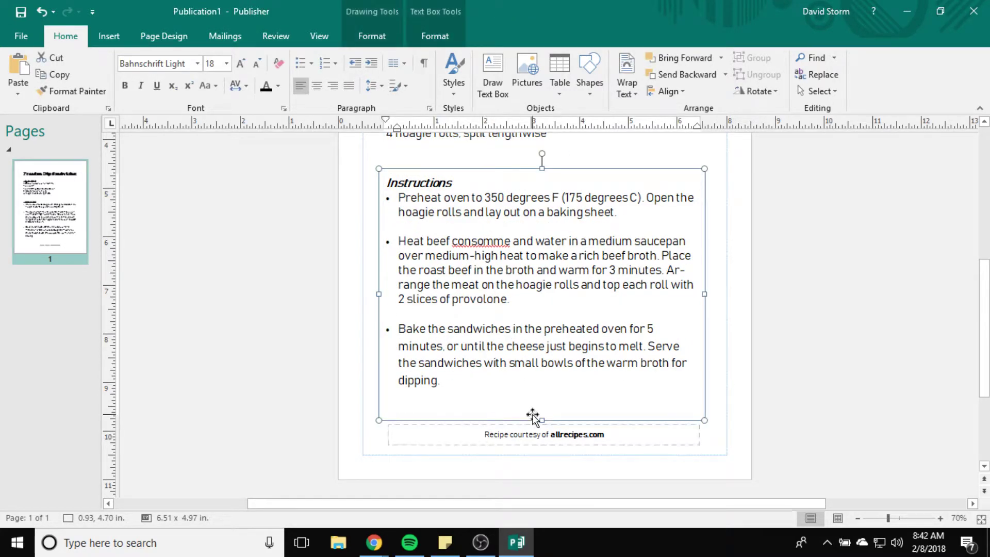
click(456, 383)
key(Return)
drag(542, 420, 546, 460)
Add a fourth instruction bullet reading "Enjoy while loving America!"
click(415, 410)
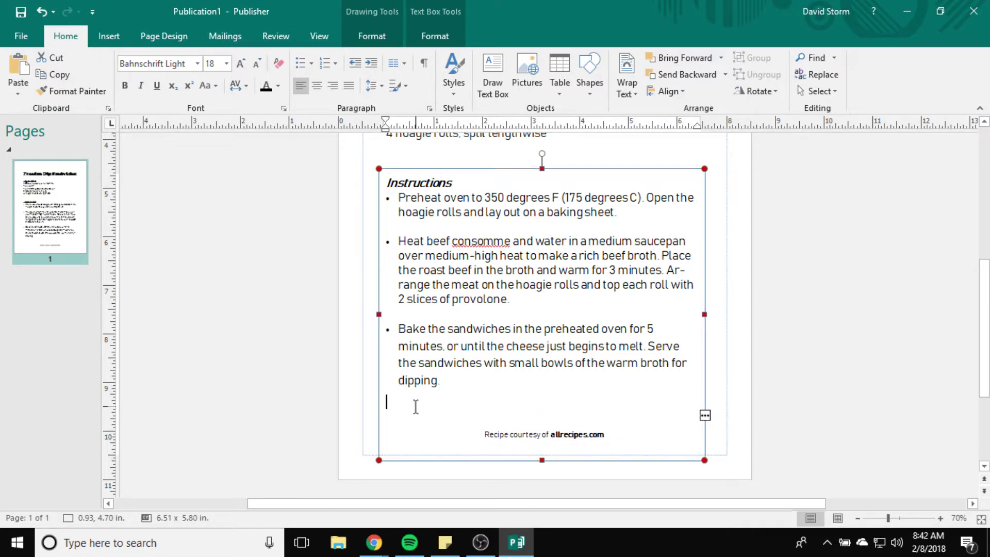
key(BackSpace)
key(Return)
text(Enjoy while lo)
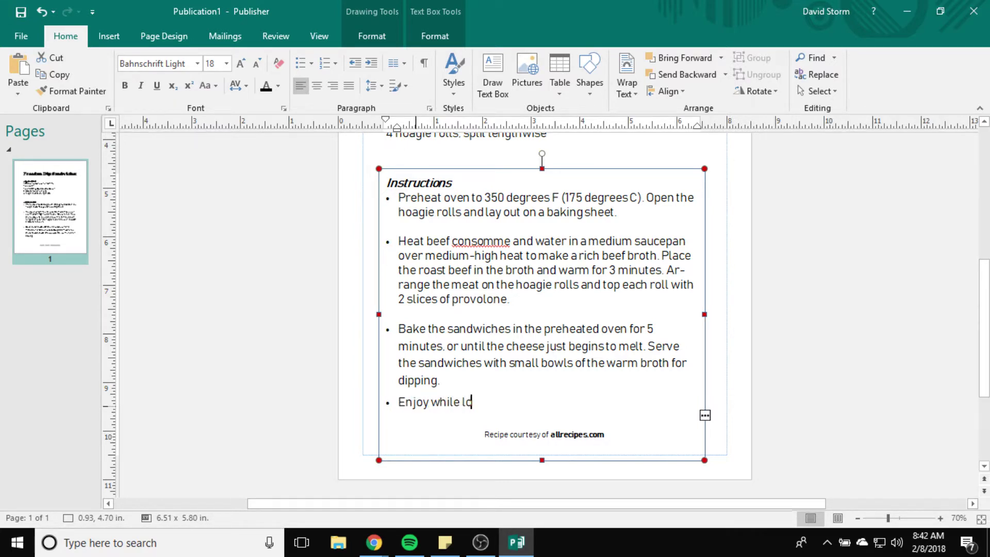
text(ving America!)
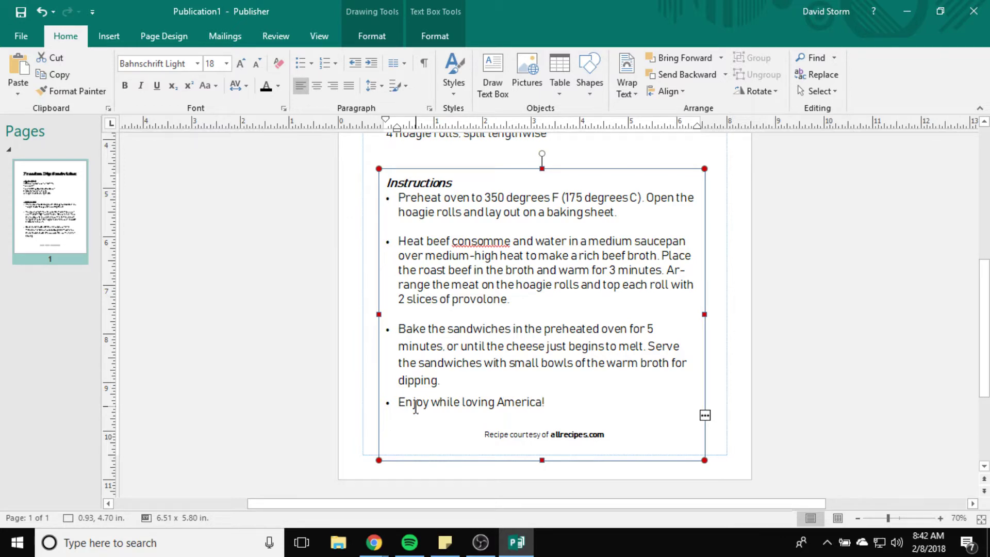
Extend the instructions text box to about 6.37 in tall and move the credit line's box aside, partly beyond the page's right edge
key(ctrl+z)
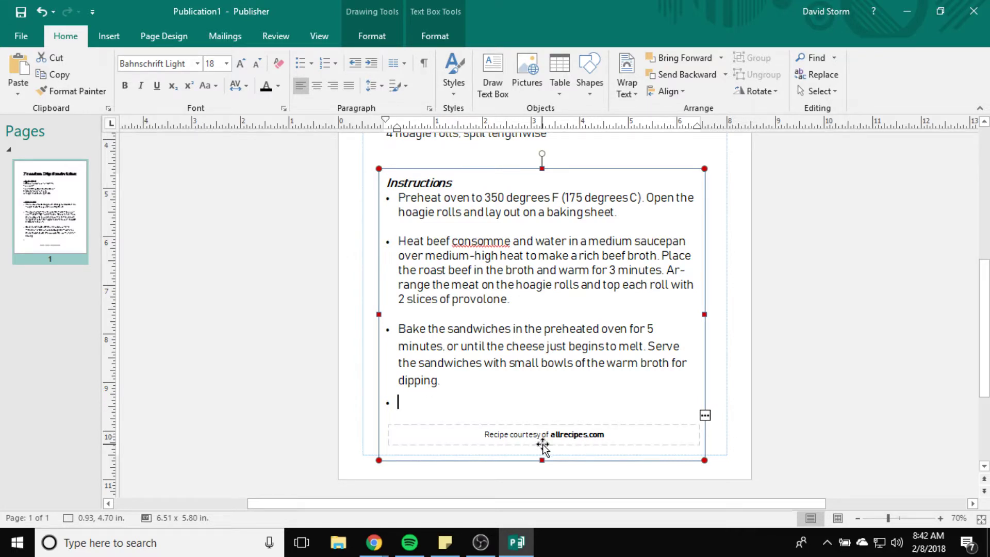
drag(542, 460, 543, 487)
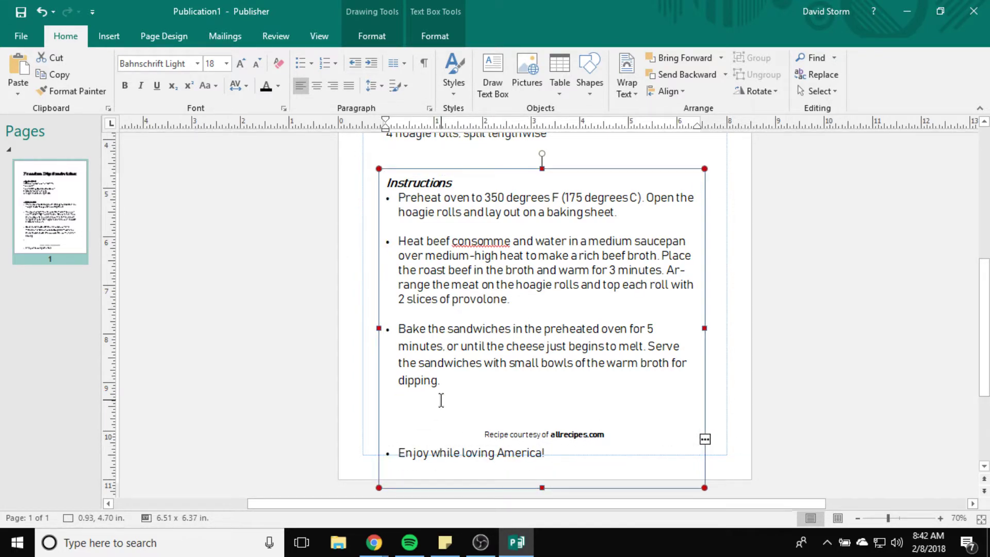
click(525, 437)
drag(564, 420, 817, 407)
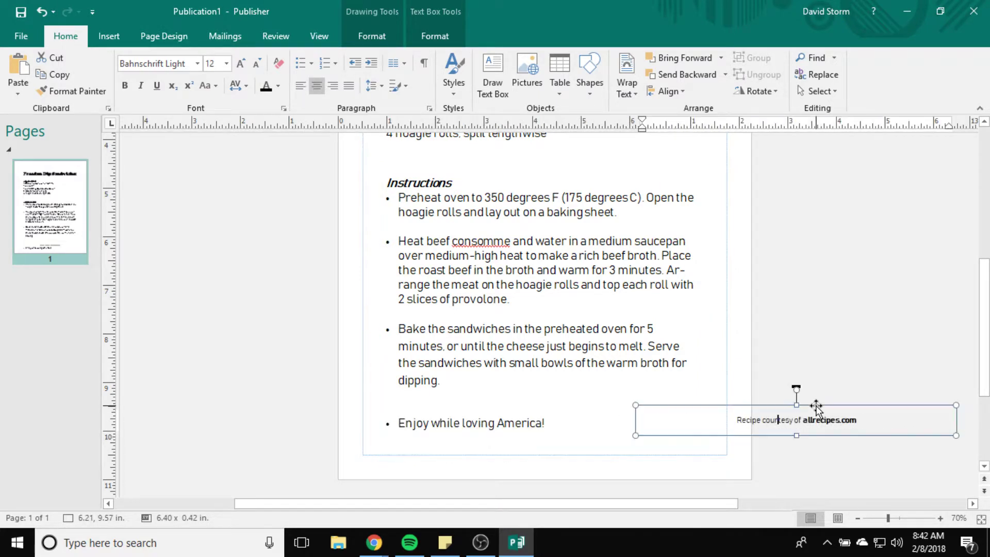
click(715, 401)
Remove the blank line above the "Enjoy while loving America!" bullet
click(419, 417)
key(BackSpace)
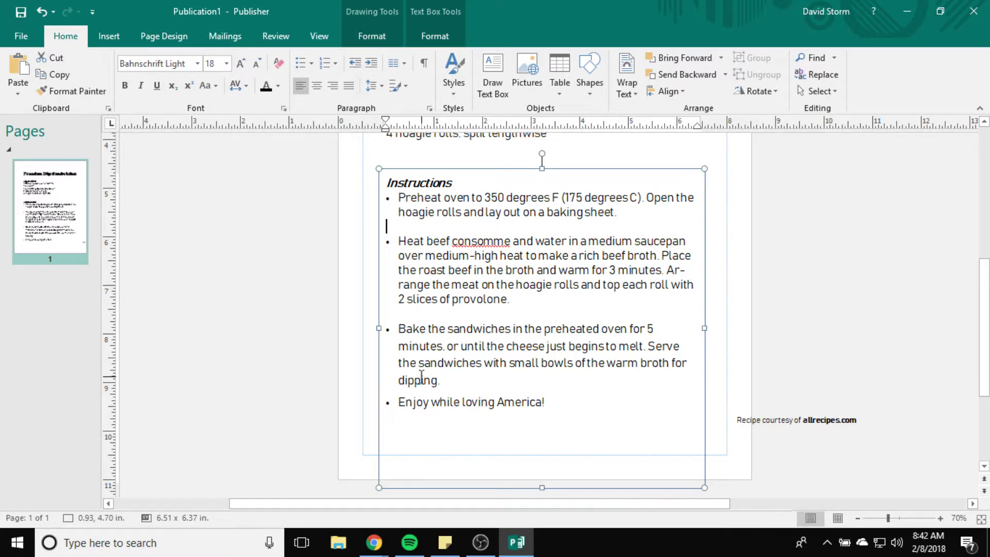
click(446, 380)
key(Return)
key(BackSpace)
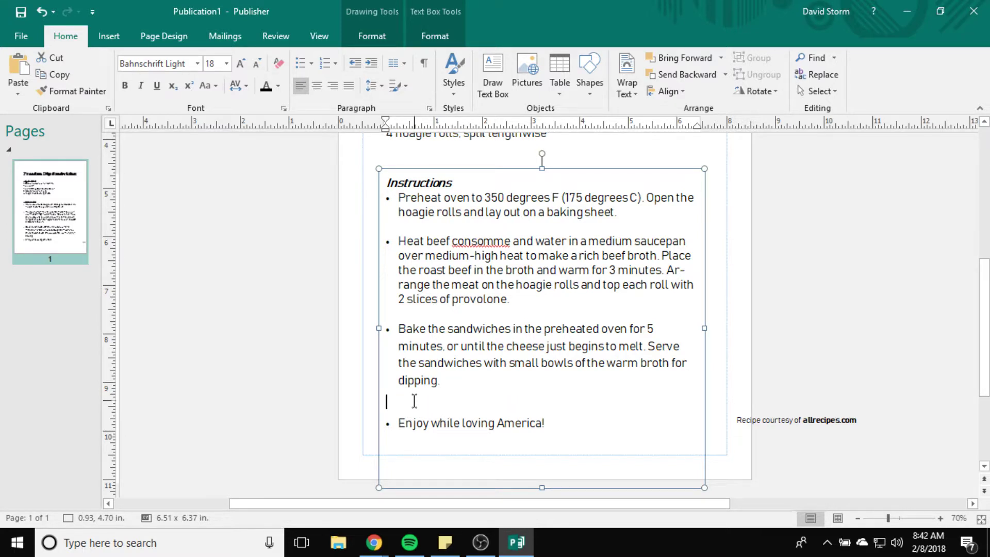
right_click(414, 401)
key(Escape)
key(BackSpace)
Set the line spacing of all the instruction bullets to 1.0
drag(553, 407, 376, 198)
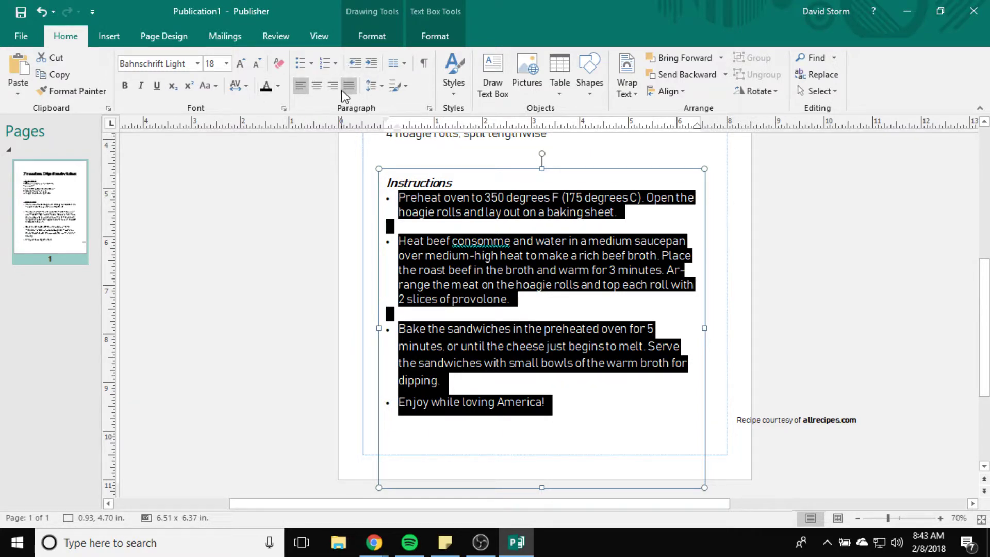
click(377, 86)
click(393, 104)
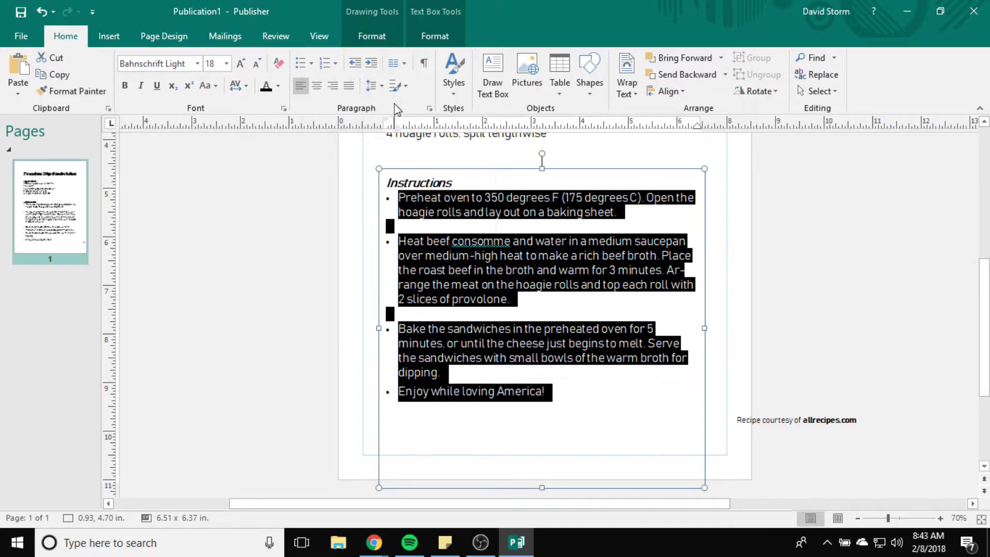
Delete the blank lines between the first three instruction bullets
click(401, 311)
key(BackSpace)
click(413, 226)
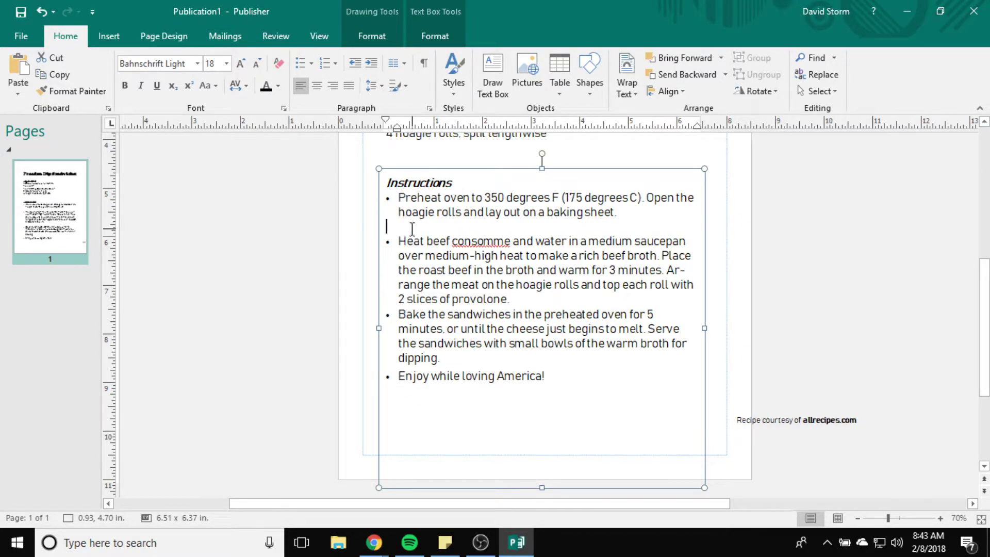
key(BackSpace)
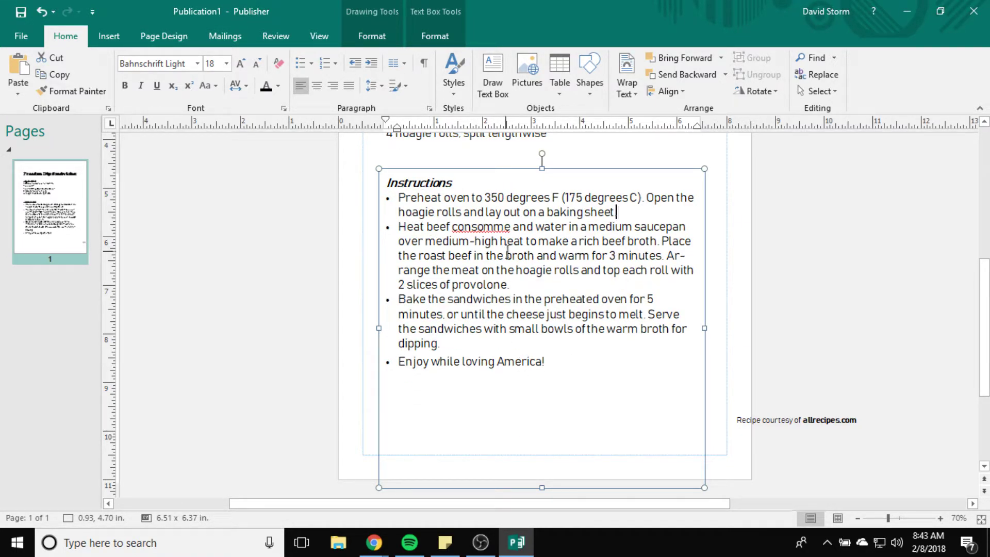
Set the spacing after the "Bake the sandwiches" paragraph to 0 pt
drag(485, 345, 367, 345)
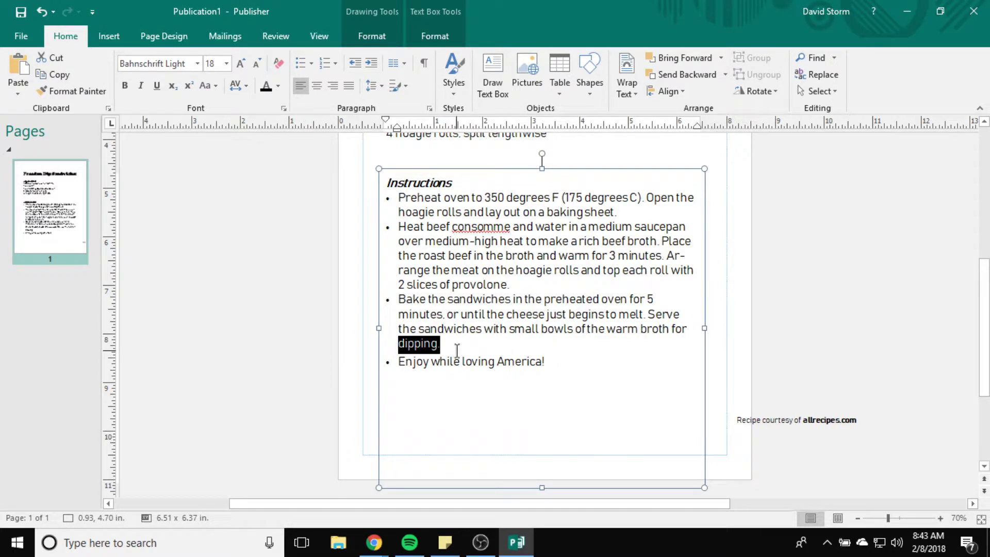
click(375, 86)
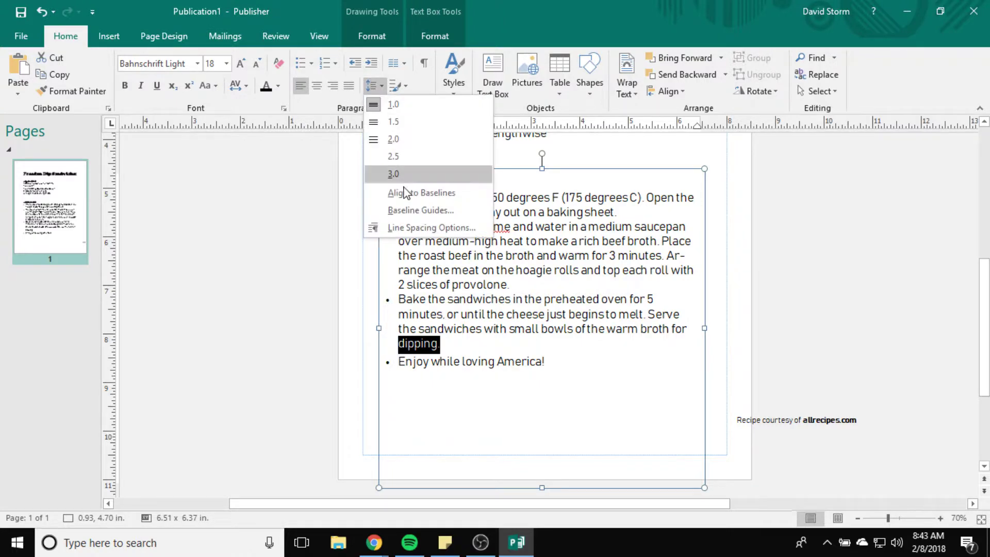
click(417, 227)
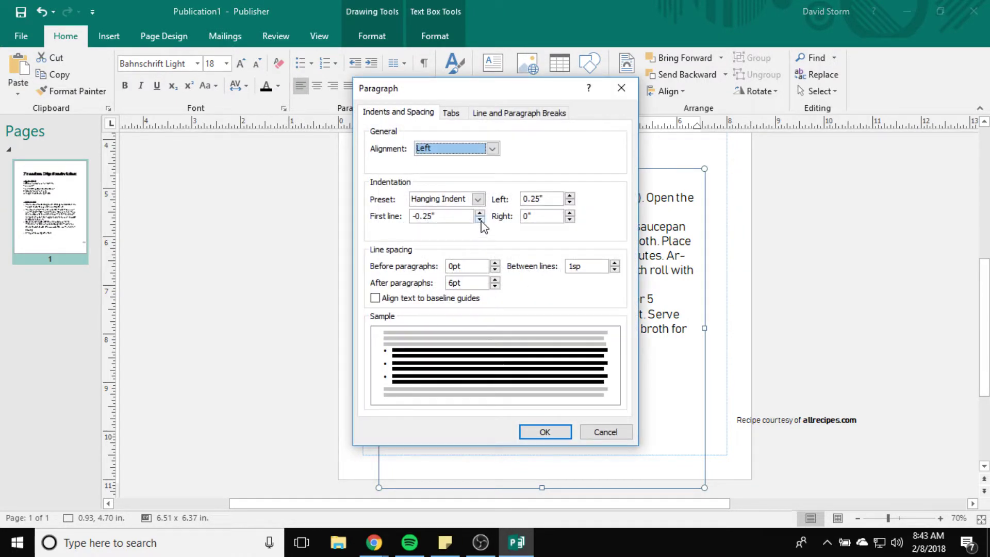
click(495, 286)
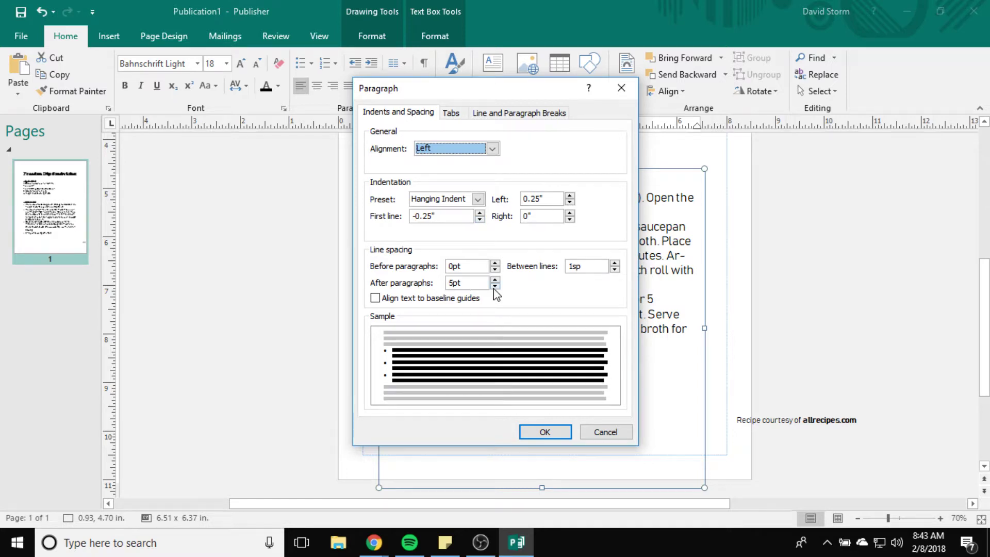
click(495, 286)
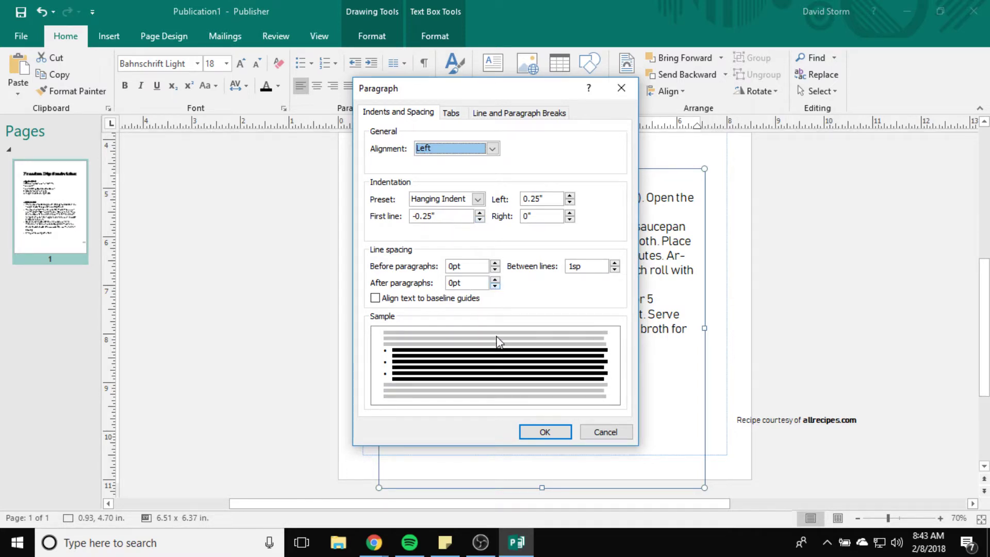
click(545, 430)
Insert an unbulleted blank line between each of the four instruction bullets and shorten their text box to about 4.98 in tall
click(551, 350)
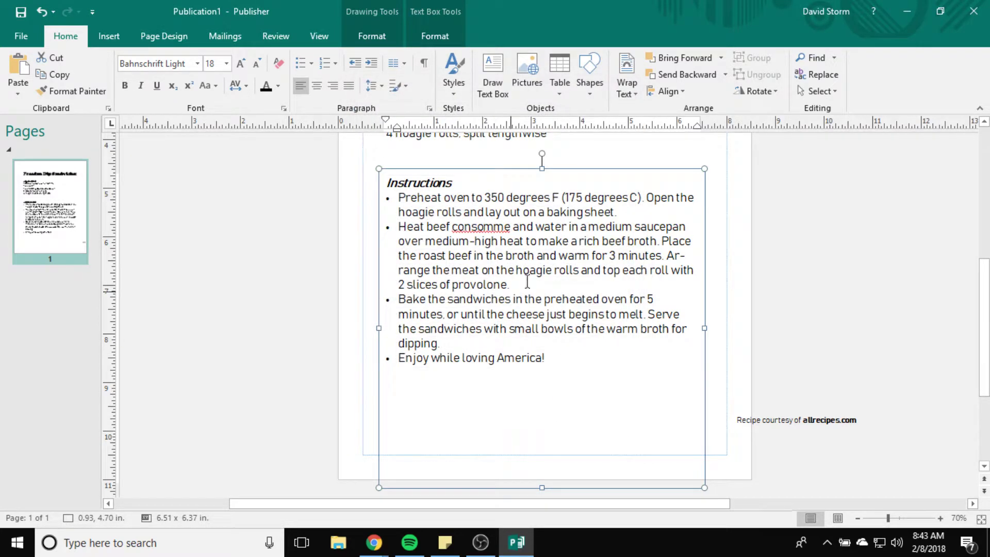
key(Return)
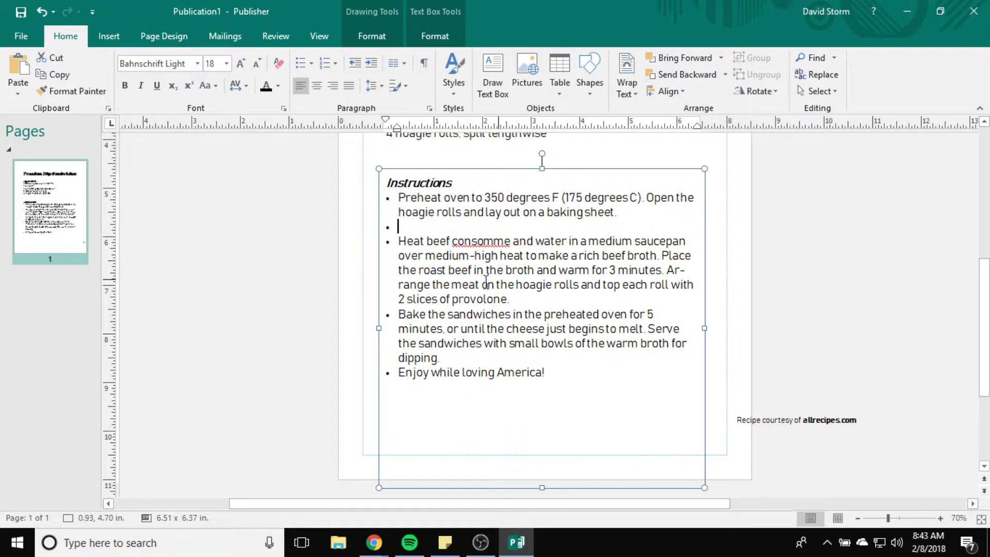
key(BackSpace)
key(Return)
key(BackSpace)
key(Return)
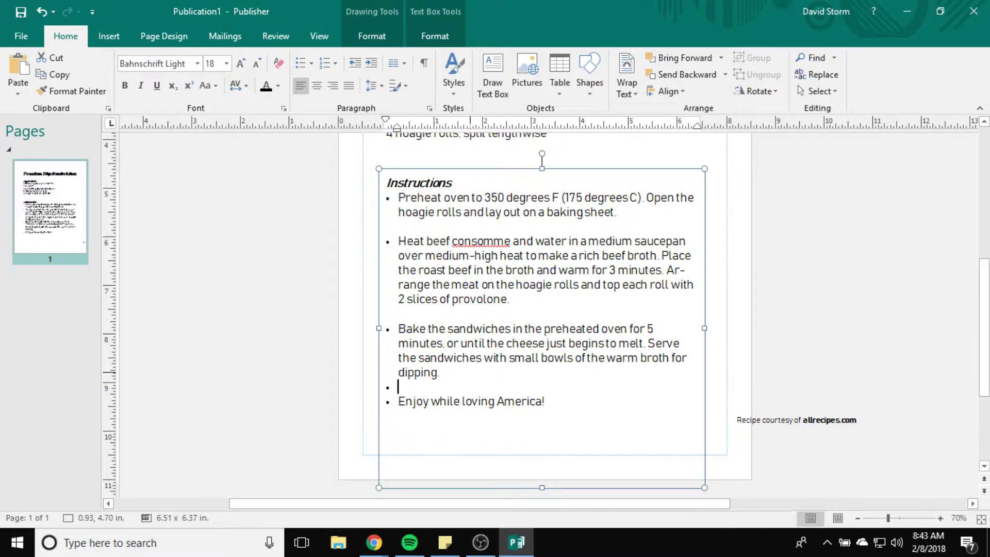
drag(541, 486, 539, 420)
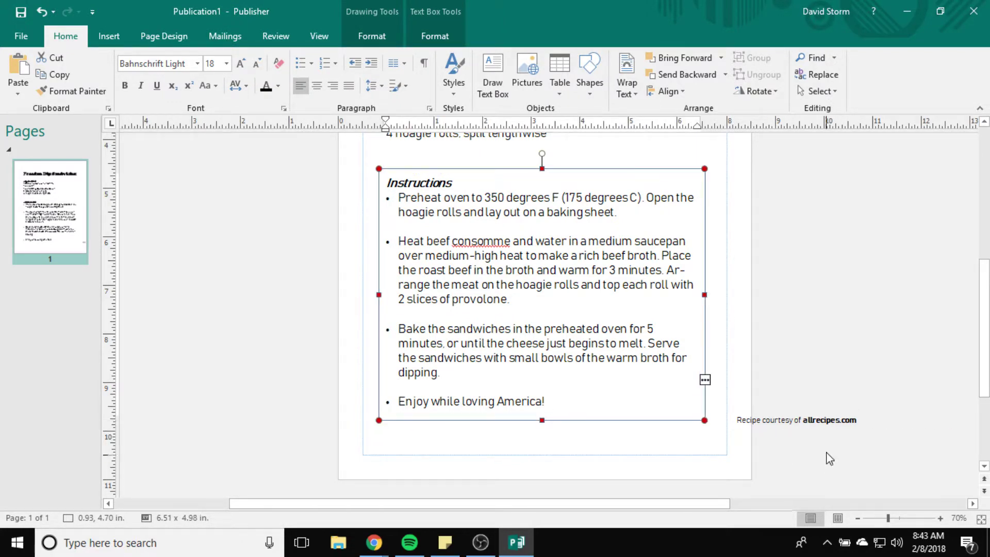
Move the "Recipe courtesy of allrecipes.com" credit onto the page, centred beneath the instructions just above the lower margin guide
click(794, 420)
drag(815, 407, 559, 434)
click(827, 459)
scroll(820, 442, up, 1)
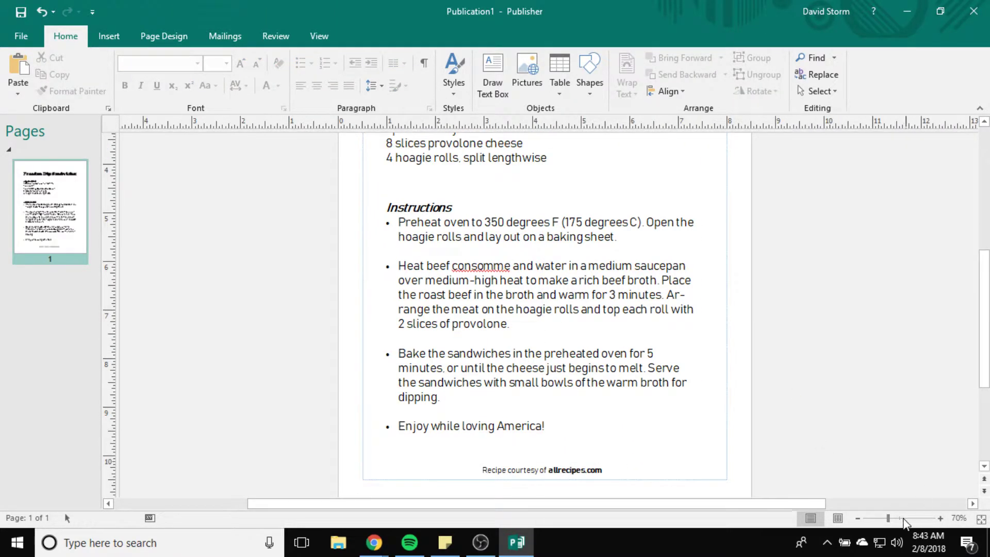
Review the layout of the whole recipe page, including the bulleted instructions, the ingredients and the title
click(858, 518)
click(858, 518)
click(858, 518)
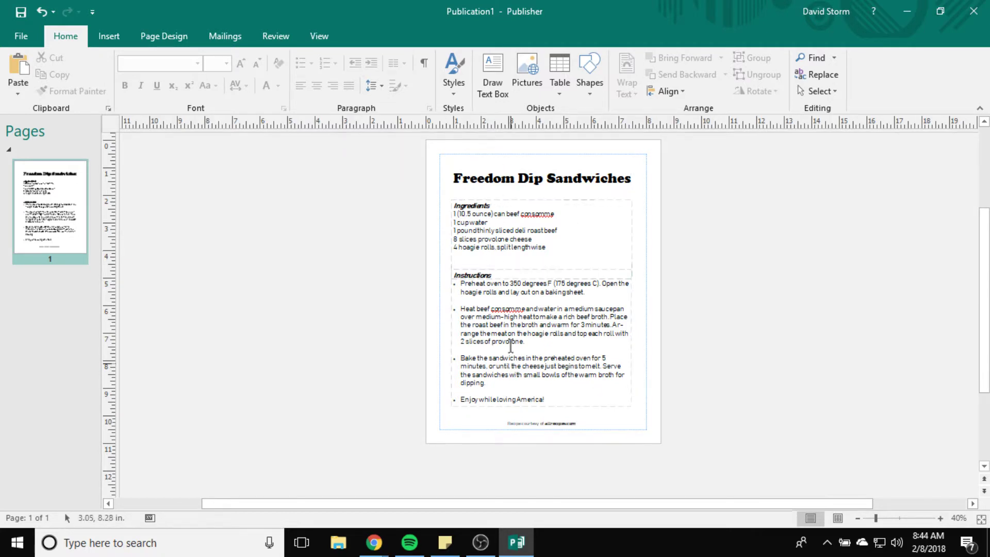
click(940, 520)
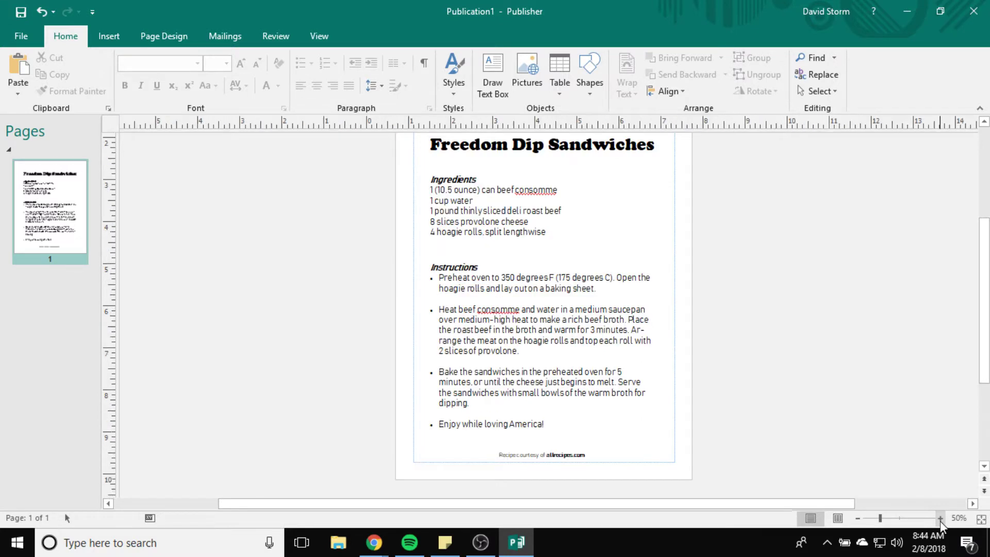
click(940, 519)
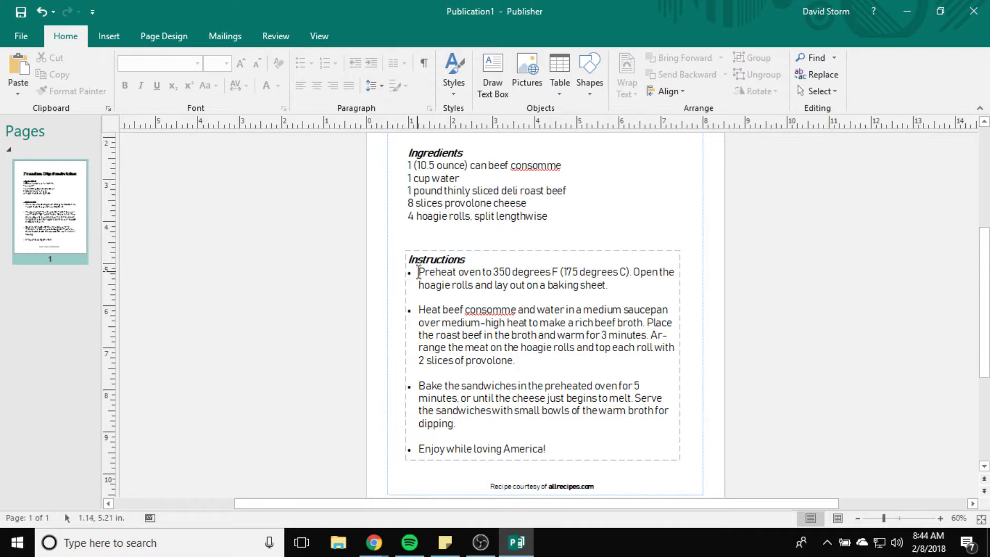
click(410, 276)
key(ctrl+shift+Right)
key(ctrl+shift+Right)
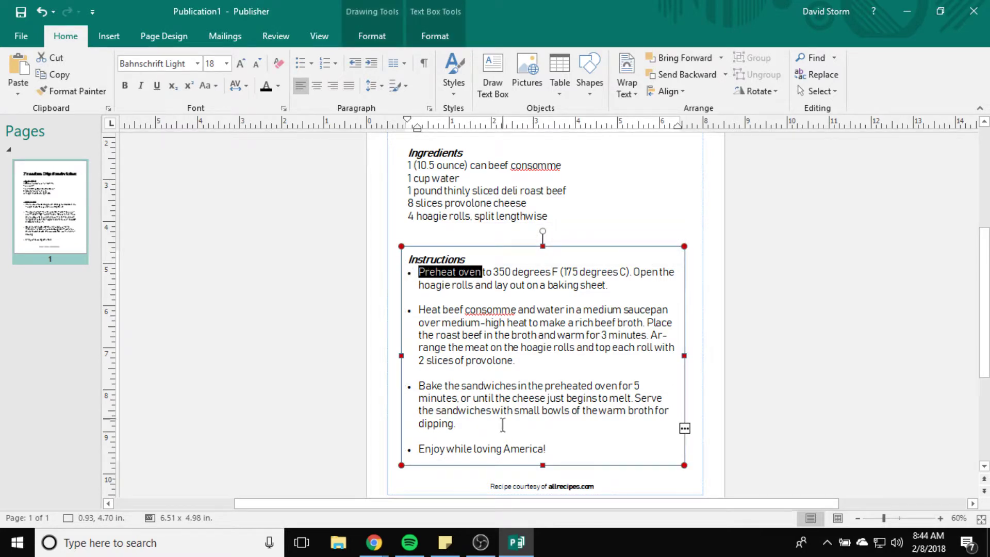
click(812, 398)
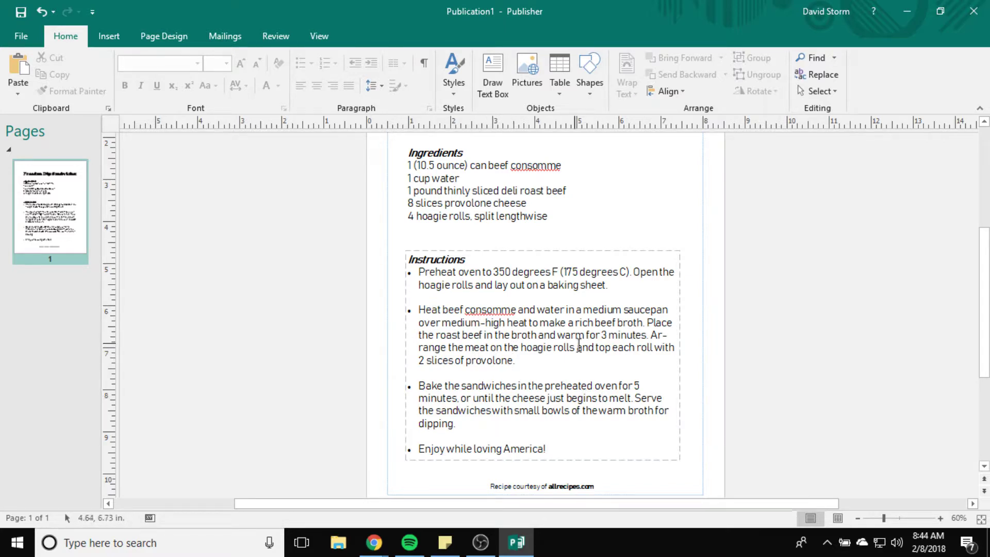
scroll(780, 399, up, 1)
scroll(780, 400, up, 3)
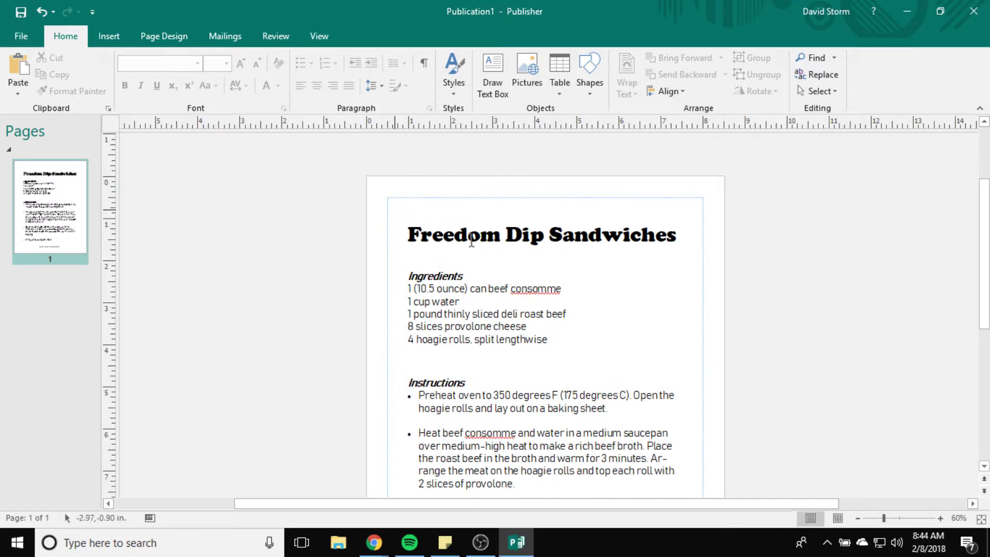
Search the Bing online pictures for "french dip"
click(108, 36)
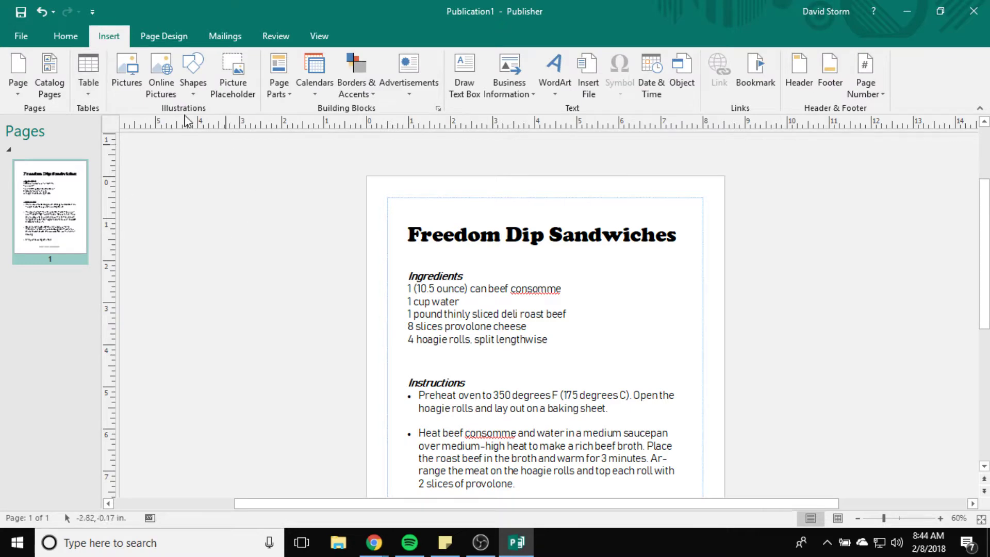
click(161, 78)
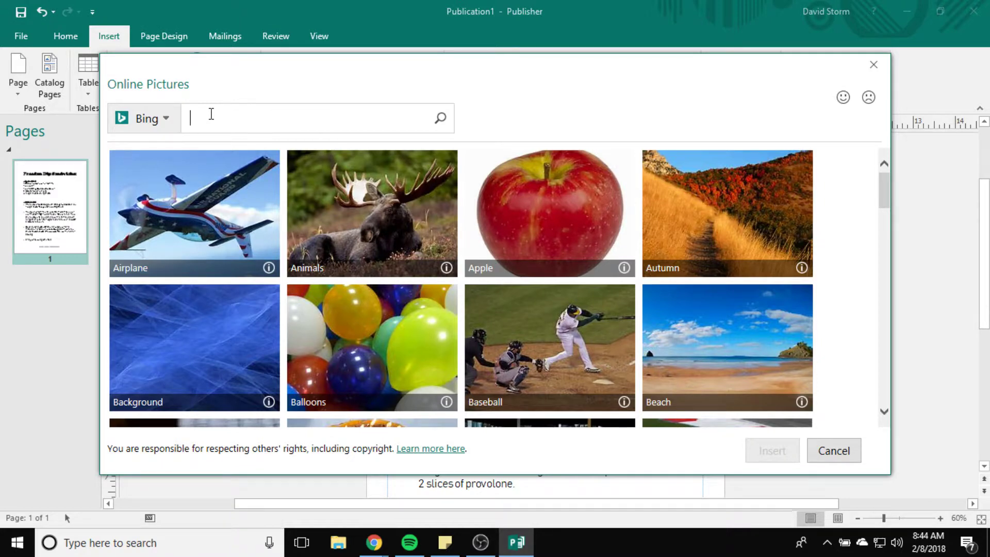
text(french dip)
key(Return)
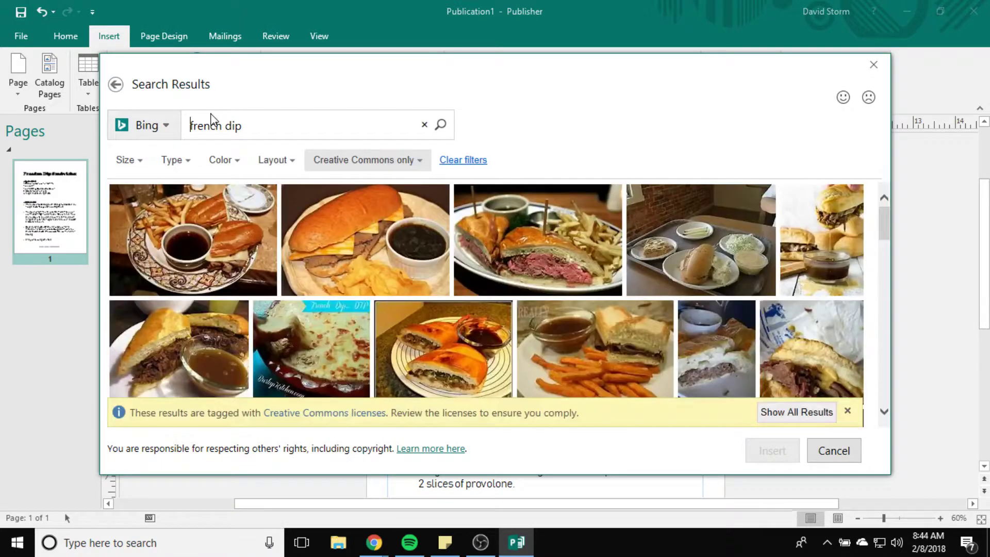
Insert the 1024 x 768 photo of a halved sandwich with potato chips from the search results
scroll(382, 262, down, 5)
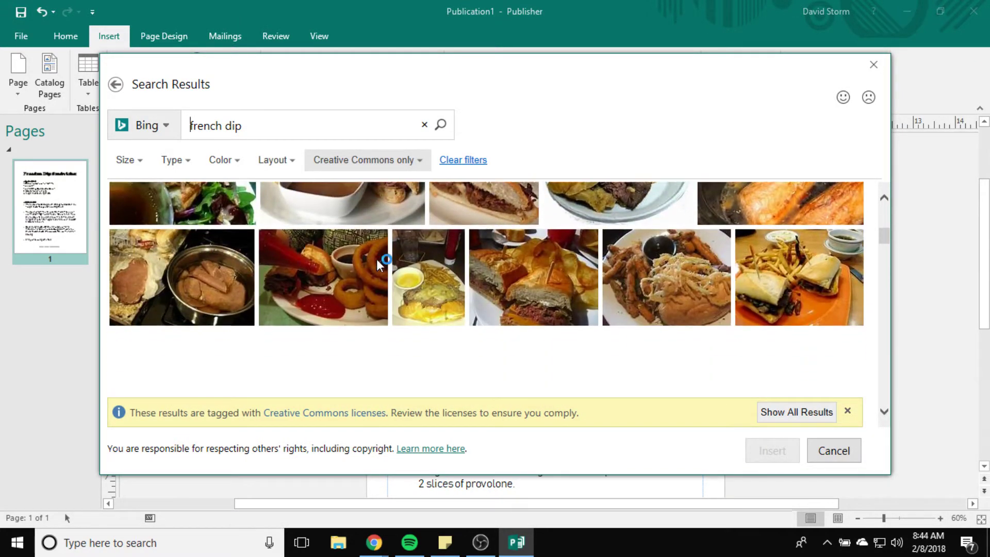
scroll(410, 264, down, 2)
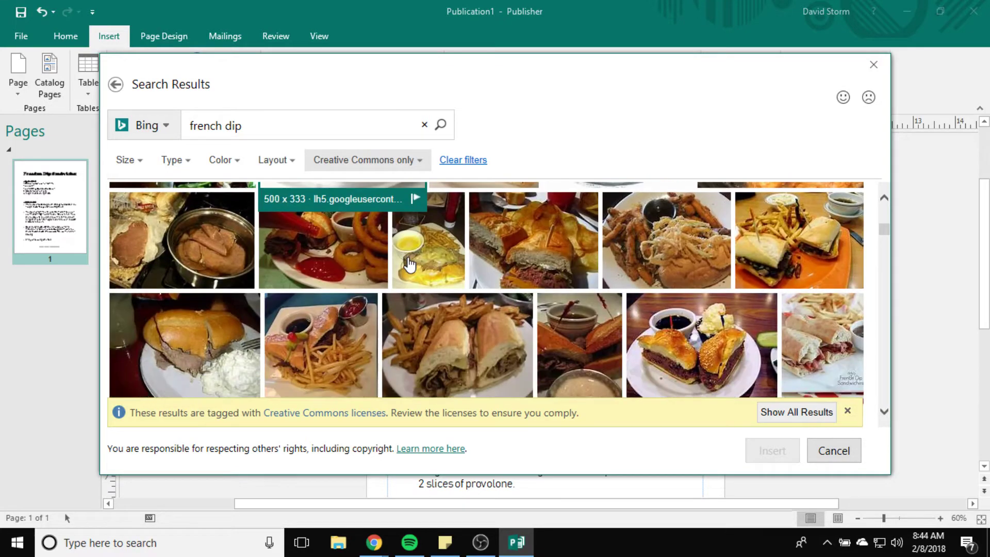
scroll(384, 261, down, 3)
scroll(384, 262, down, 3)
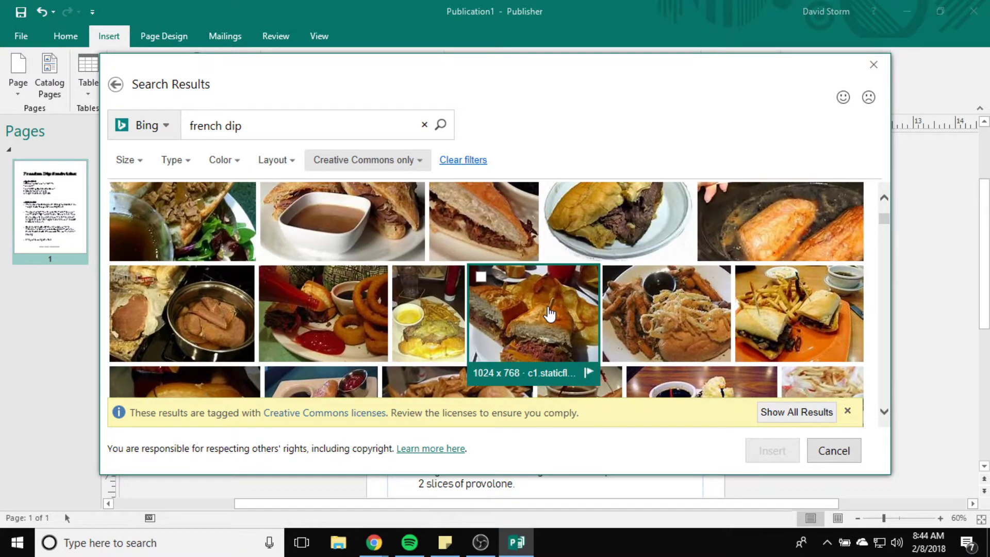
click(549, 313)
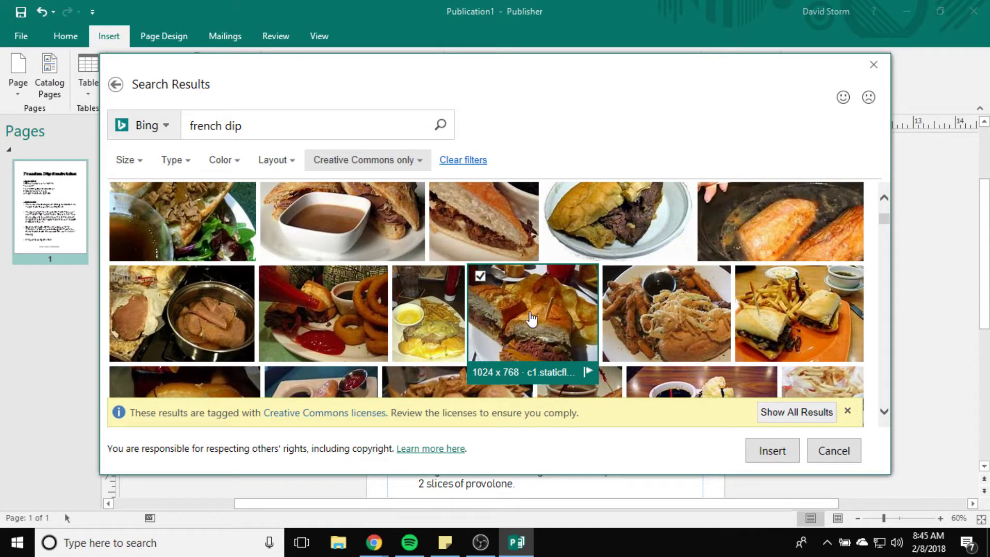
click(772, 453)
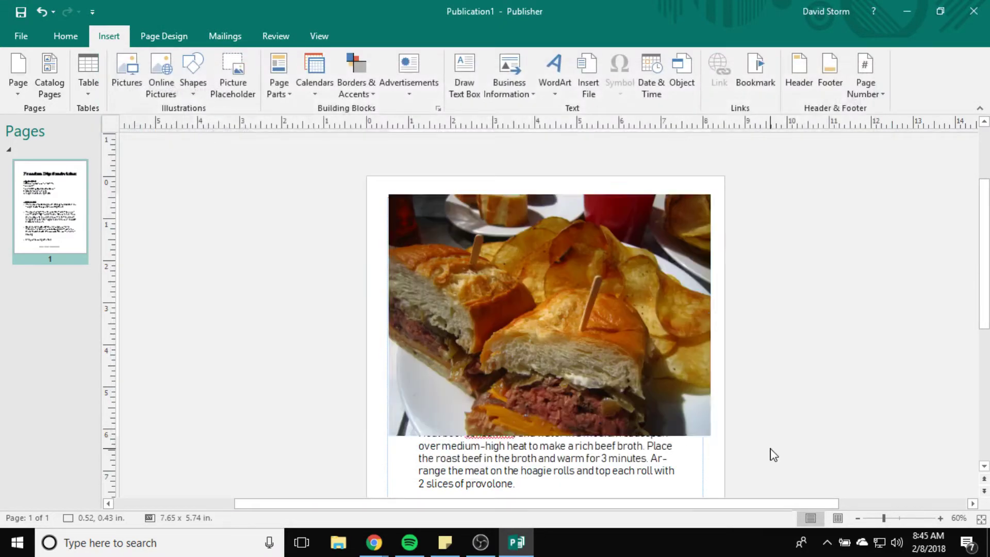
Shrink the sandwich picture to about 2.61 x 1.96 in and place it beside the ingredients list, inside the right margin
drag(385, 192, 591, 288)
drag(656, 336, 649, 319)
click(748, 351)
click(648, 346)
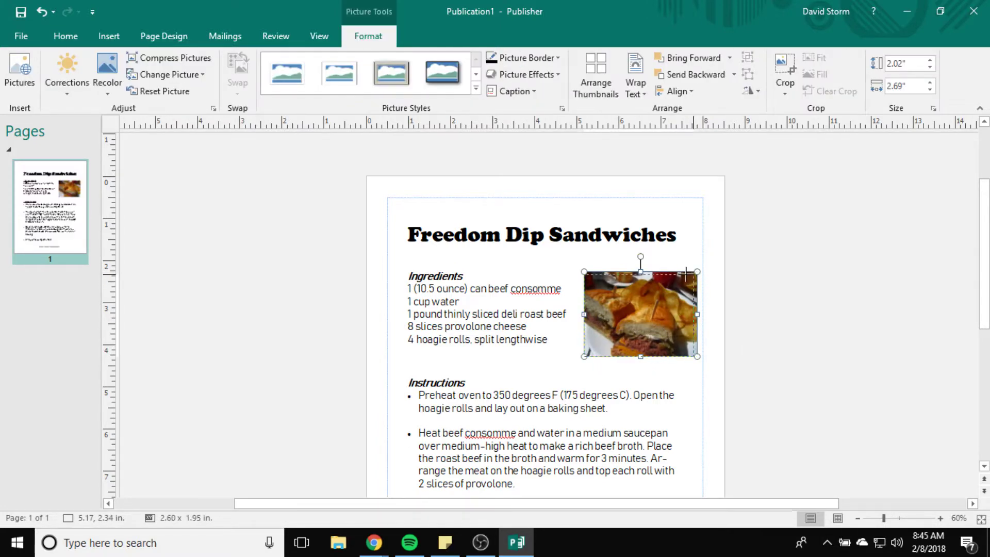
click(790, 347)
Nudge the sandwich picture slightly upward beside the Ingredients heading, to about 5.15, 2.18 in
scroll(794, 349, down, 1)
scroll(794, 349, down, 1)
scroll(794, 348, up, 1)
scroll(794, 349, down, 2)
scroll(794, 347, up, 1)
scroll(793, 347, up, 1)
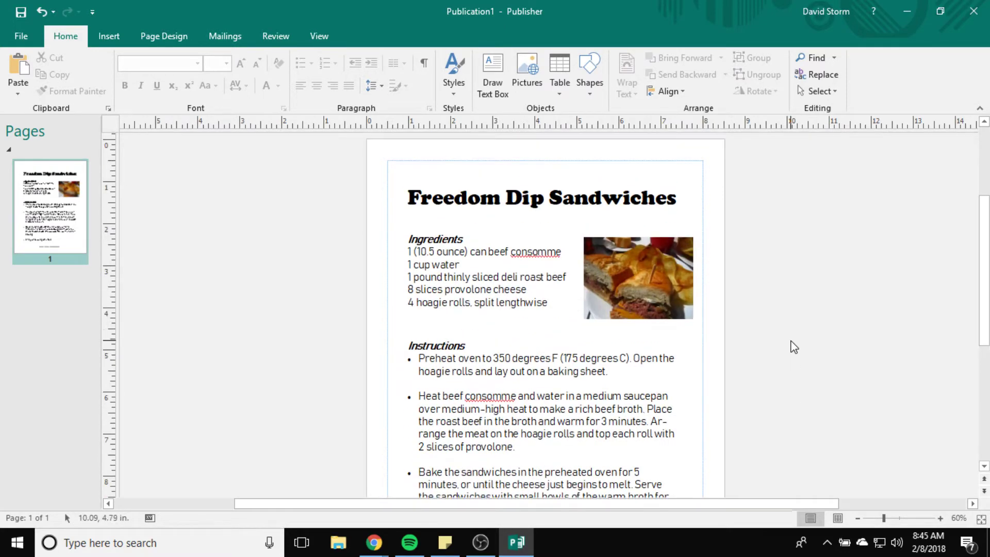
drag(630, 271, 627, 268)
click(809, 320)
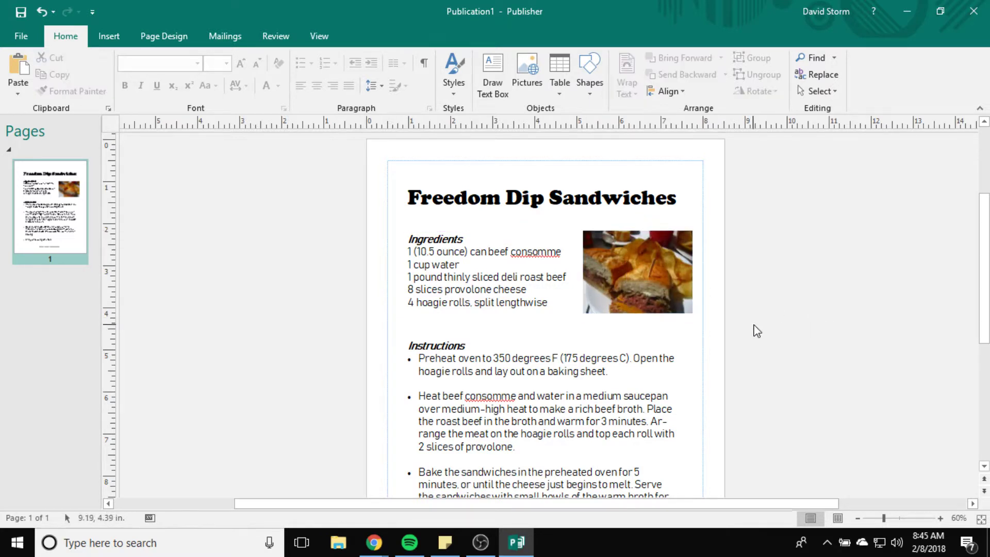
Recolor the sandwich picture with the darker orange variation
click(624, 261)
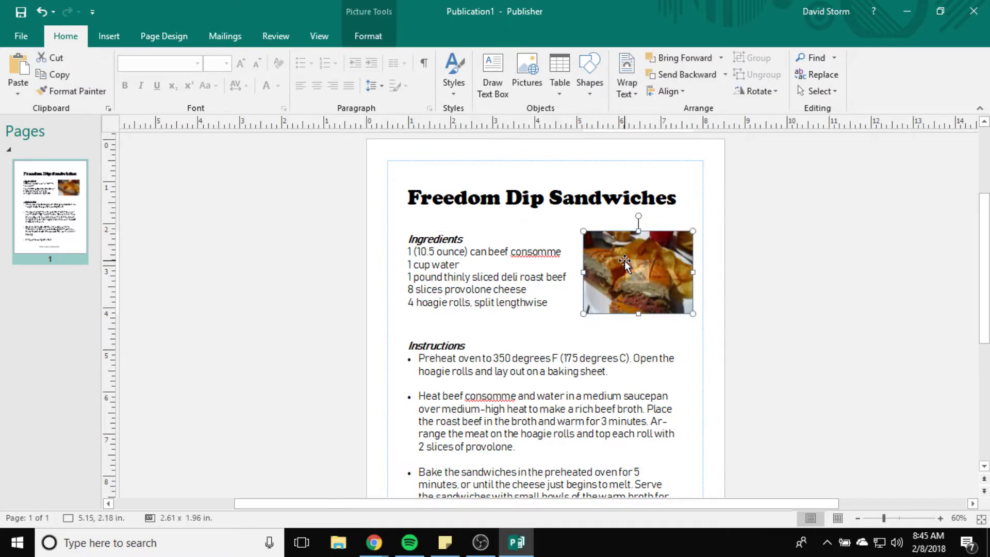
click(374, 38)
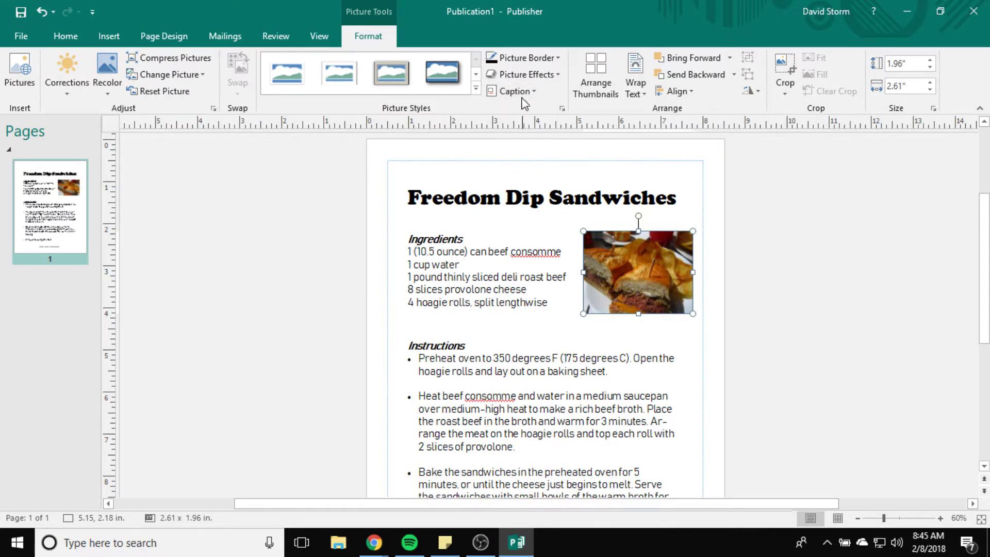
click(106, 97)
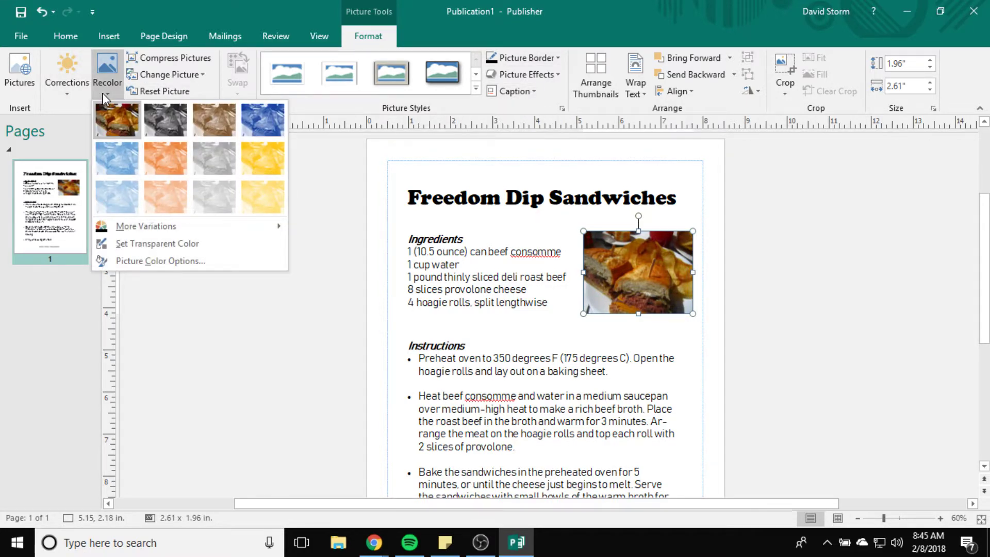
click(67, 88)
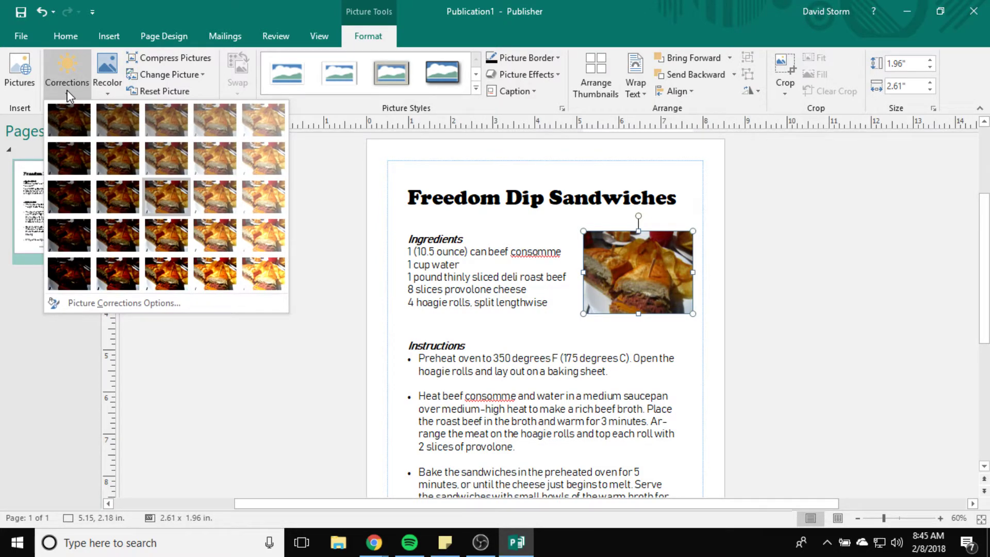
click(69, 93)
click(107, 92)
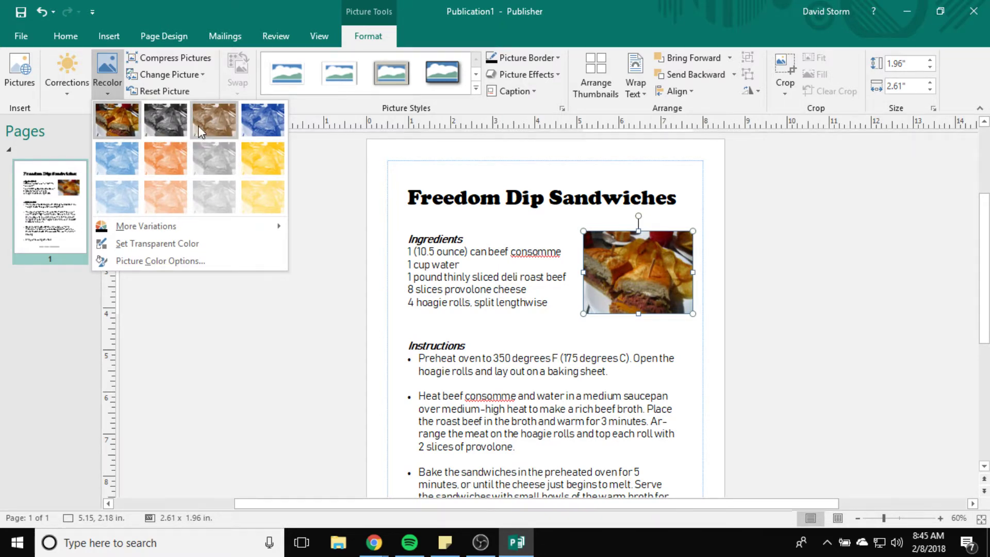
click(161, 159)
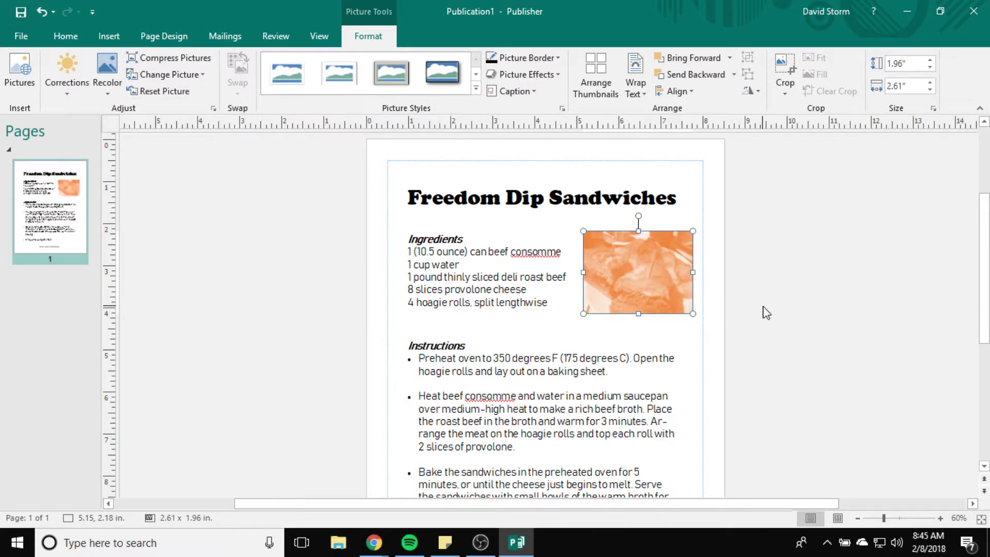
Try the darker gold recolor and the grayscale recolor on the sandwich picture
click(109, 85)
mouse_move(165, 231)
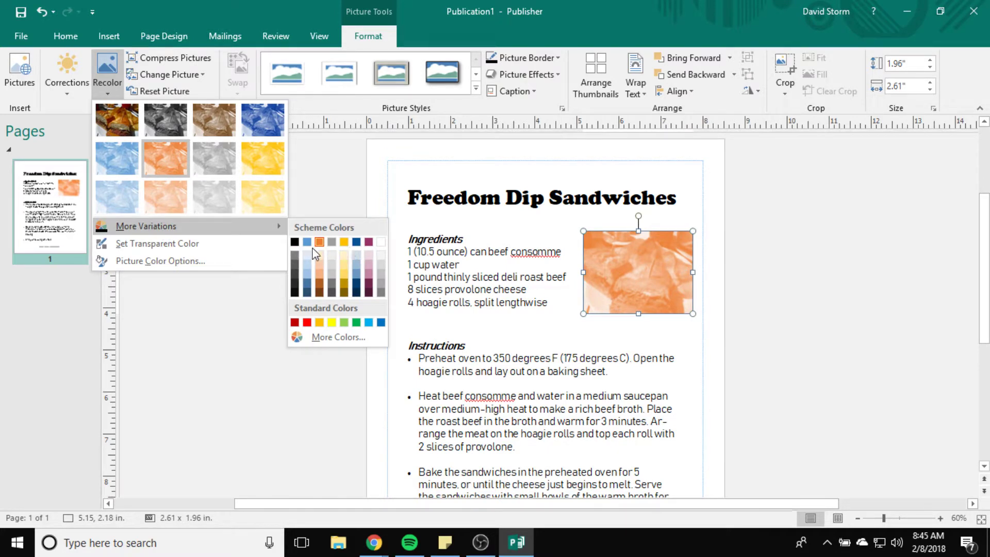
click(180, 345)
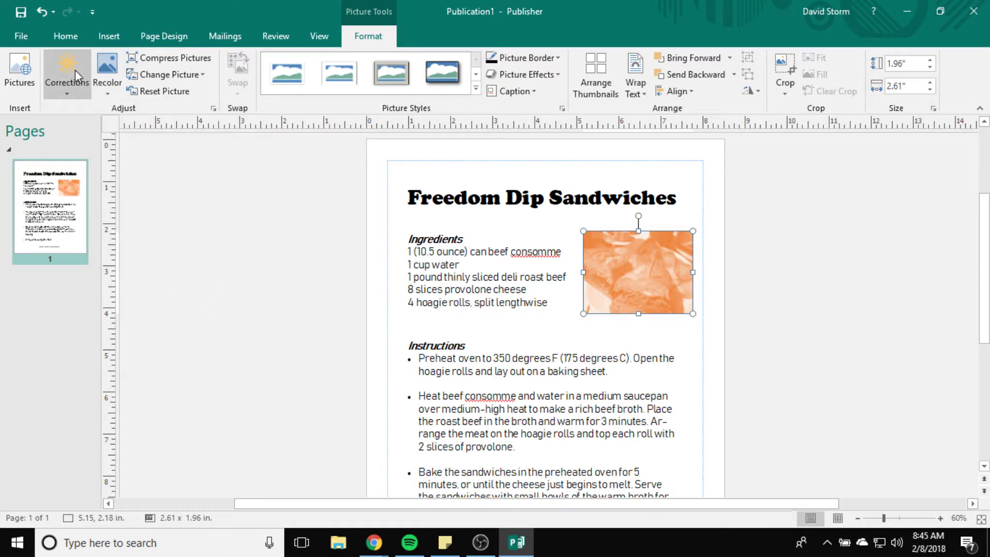
click(107, 94)
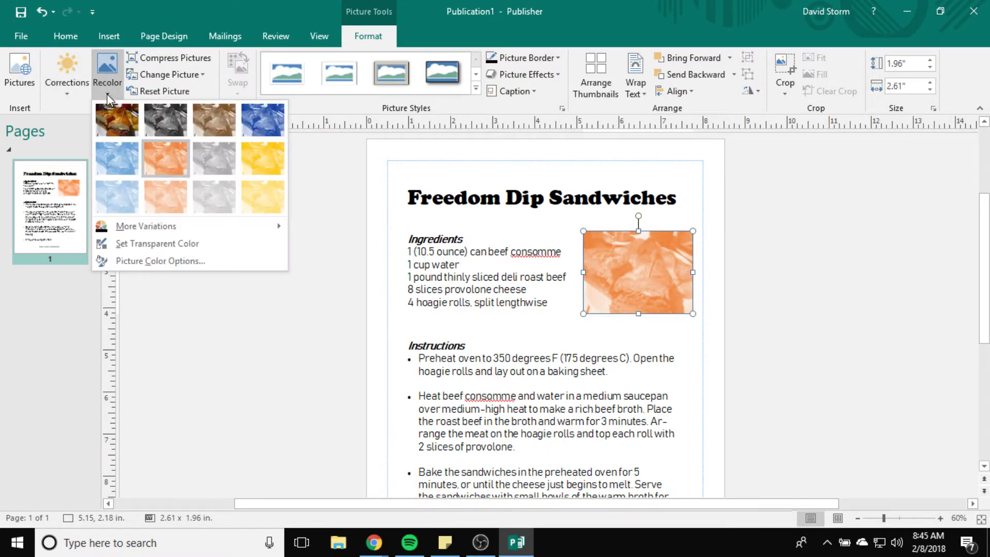
click(266, 154)
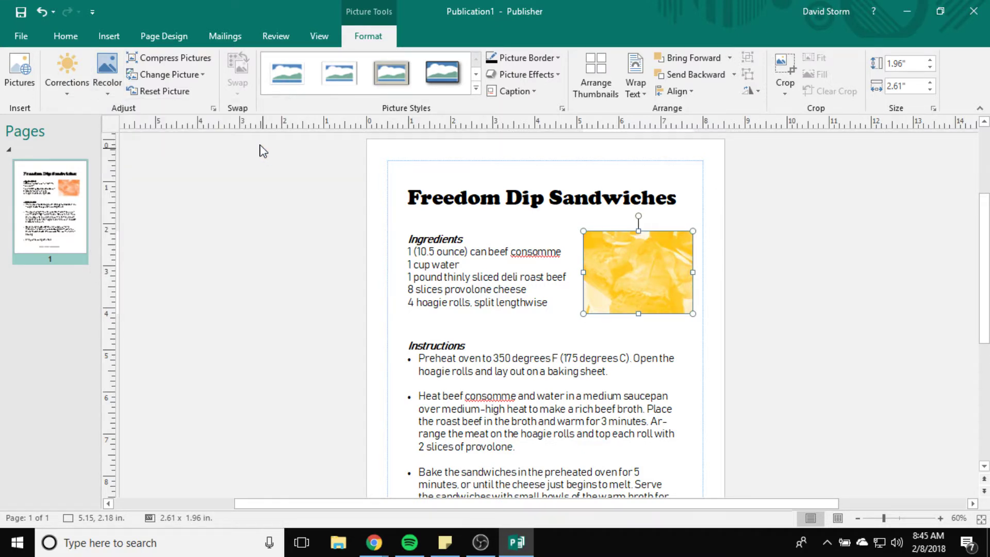
click(107, 94)
click(161, 121)
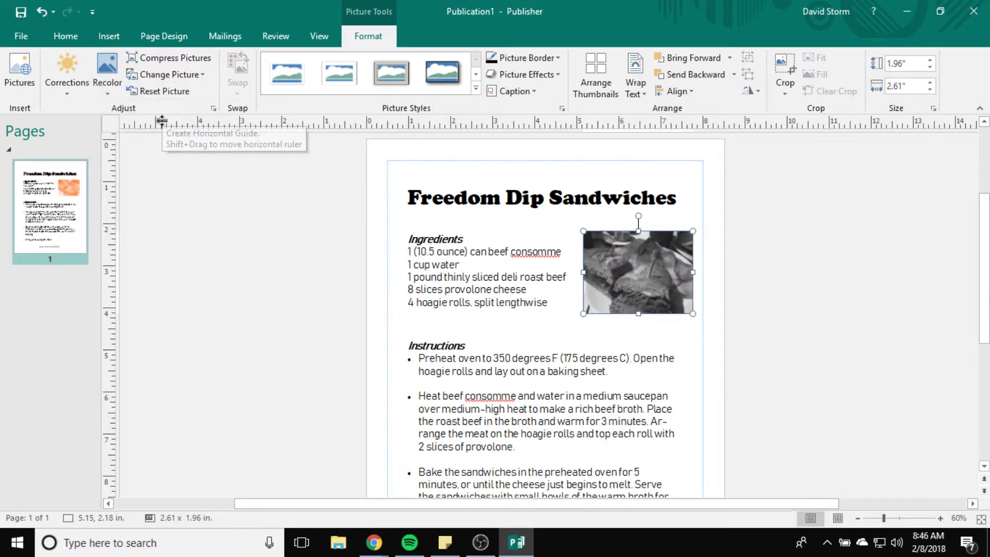
Switch the sandwich picture's recoloring back to the darker orange variation
click(108, 92)
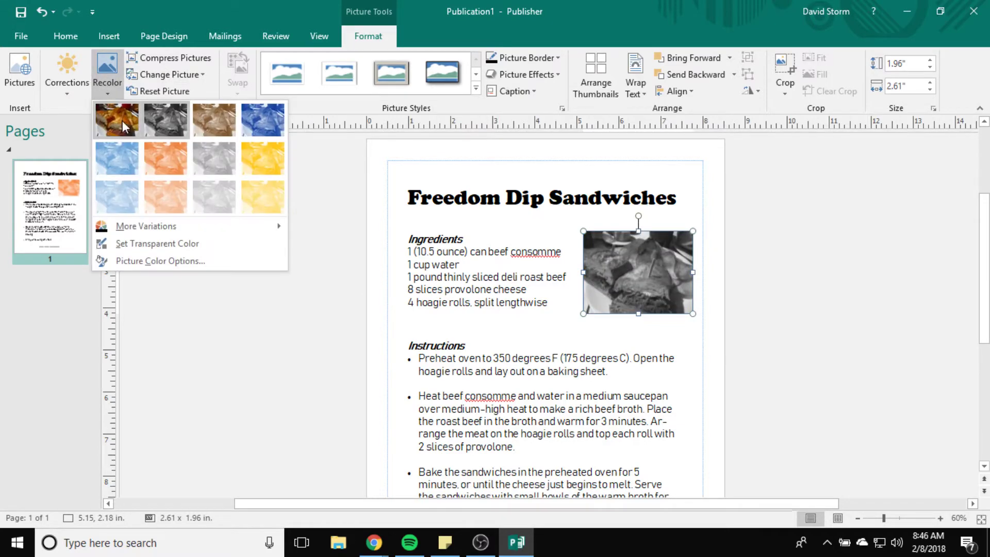
click(165, 158)
click(300, 338)
click(640, 269)
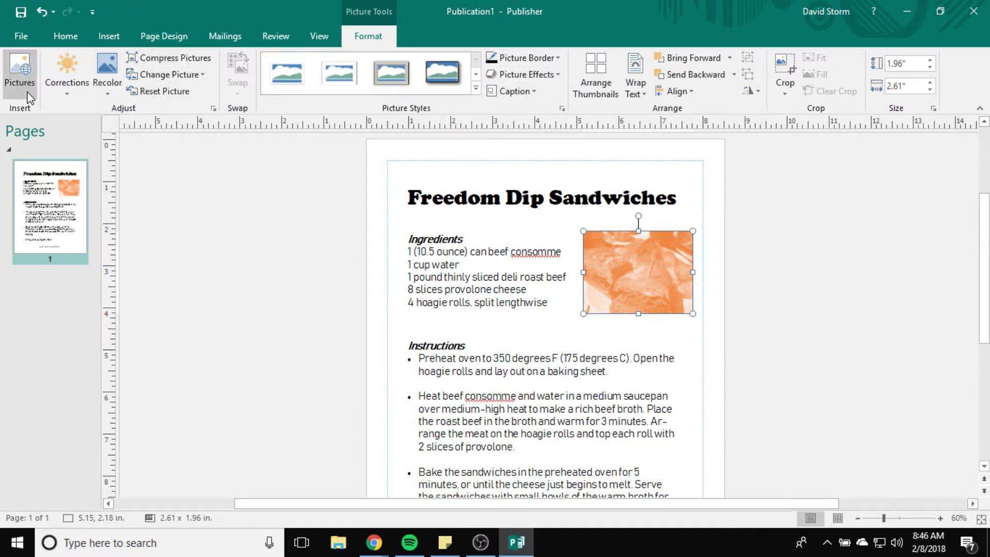
click(233, 247)
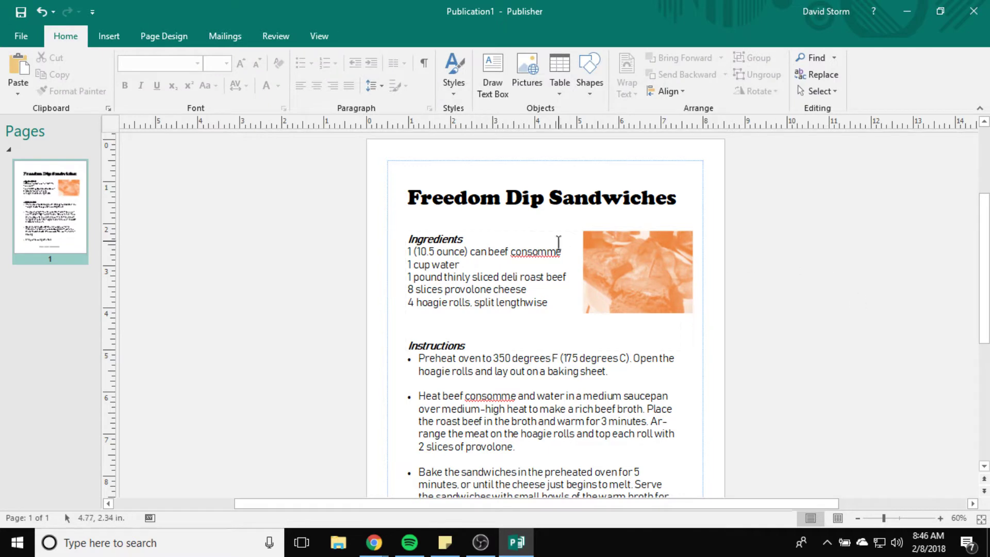
Apply the picture style with a thick black rectangular frame and shadow to the sandwich picture
click(627, 269)
click(543, 55)
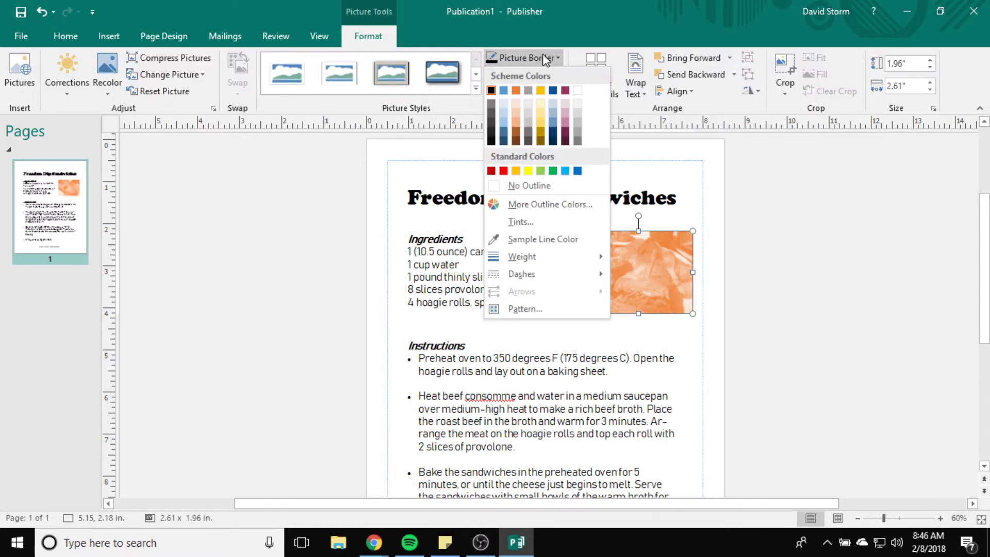
click(463, 59)
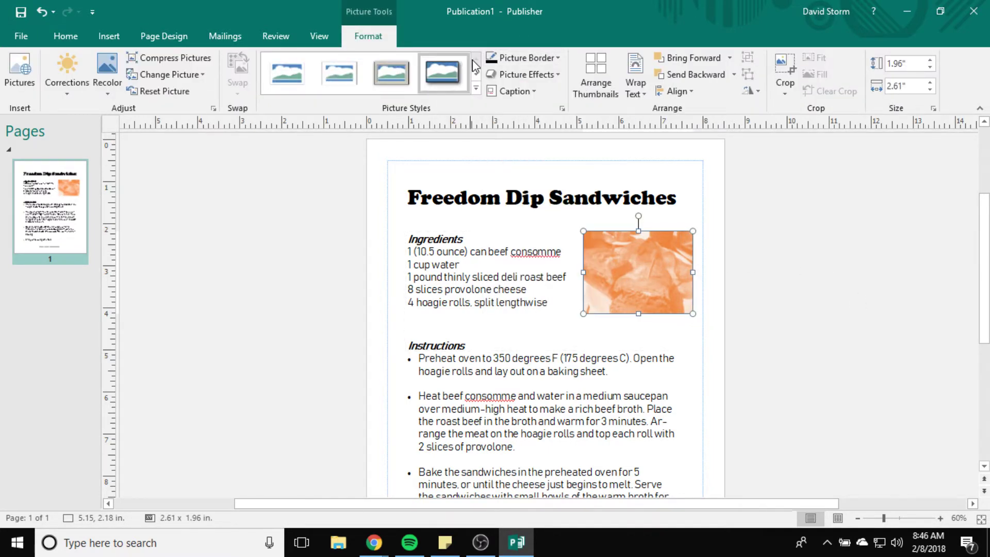
click(476, 73)
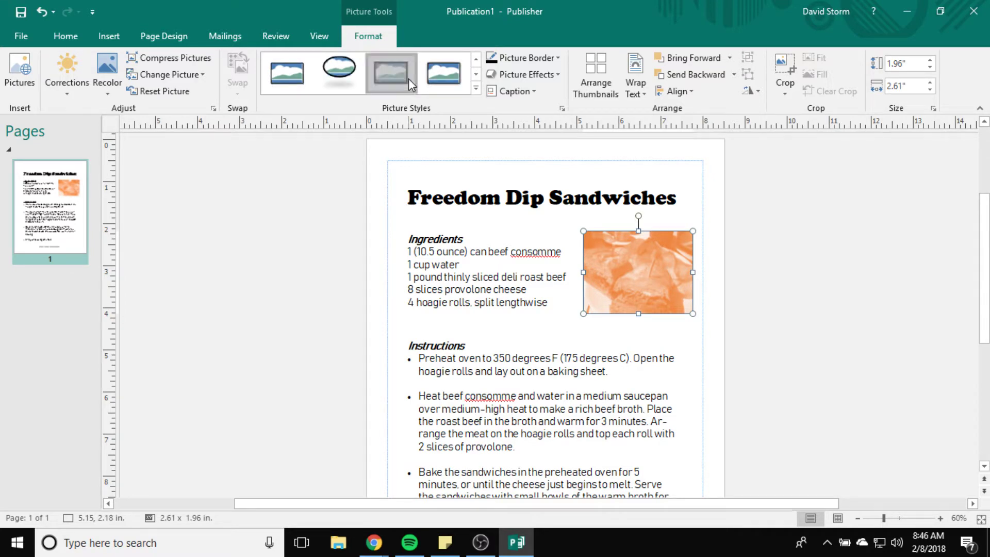
click(391, 73)
click(757, 273)
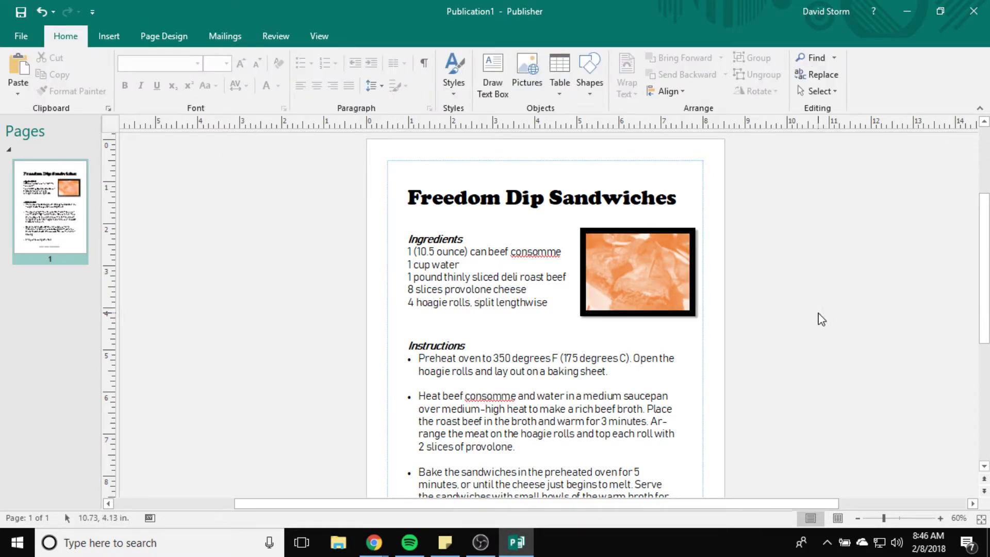
Review the page layout from the title and framed picture through the instructions and source credit
scroll(761, 272, down, 3)
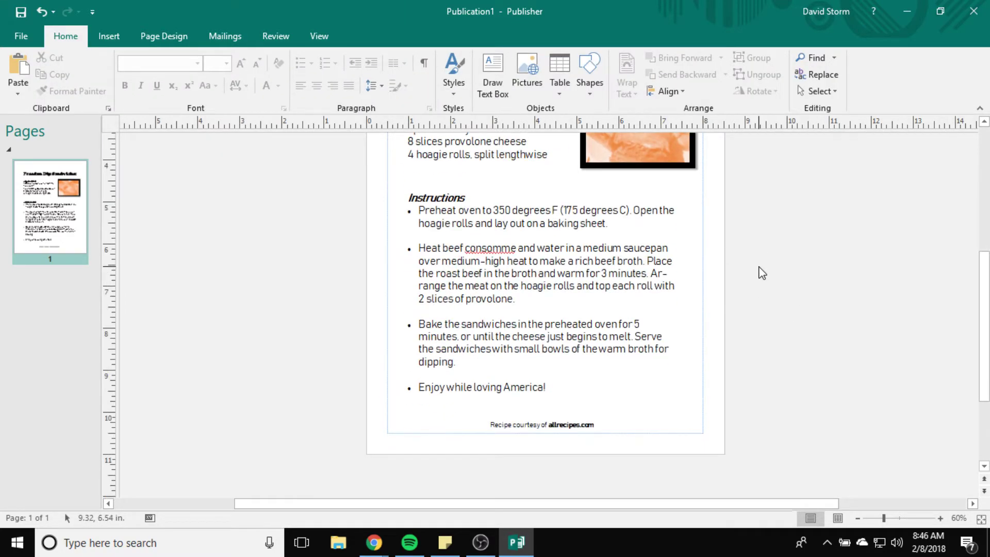
scroll(761, 271, up, 4)
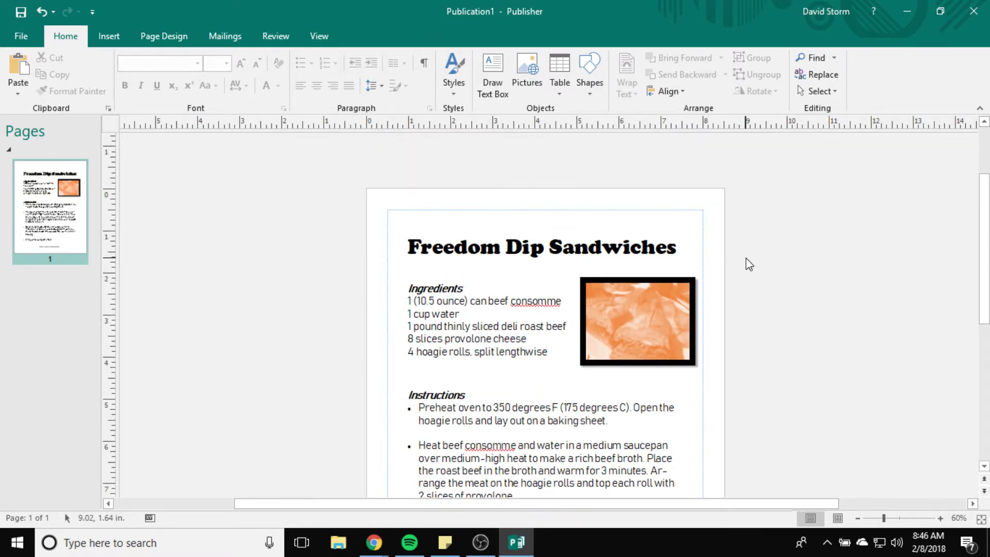
scroll(756, 269, down, 3)
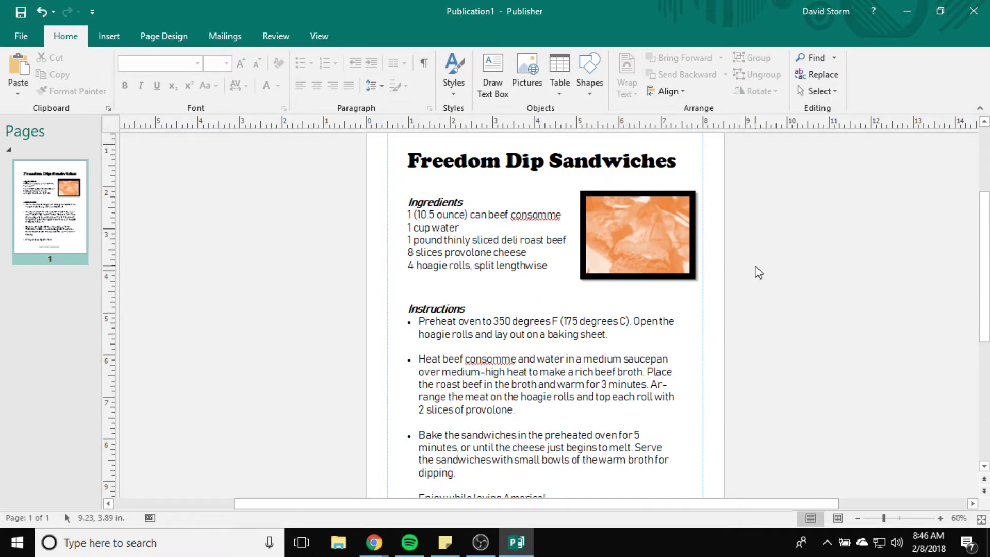
scroll(758, 272, down, 2)
scroll(757, 272, up, 3)
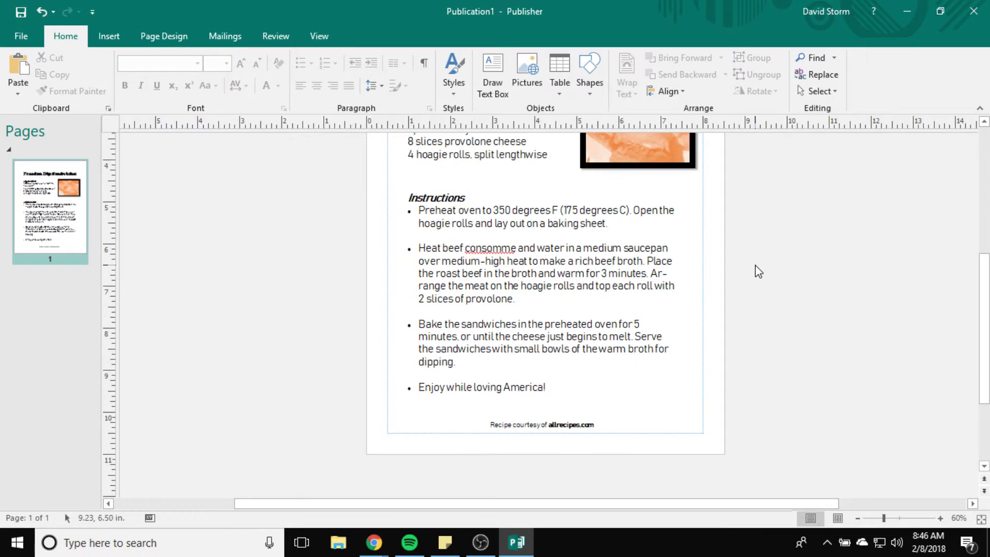
scroll(758, 272, up, 1)
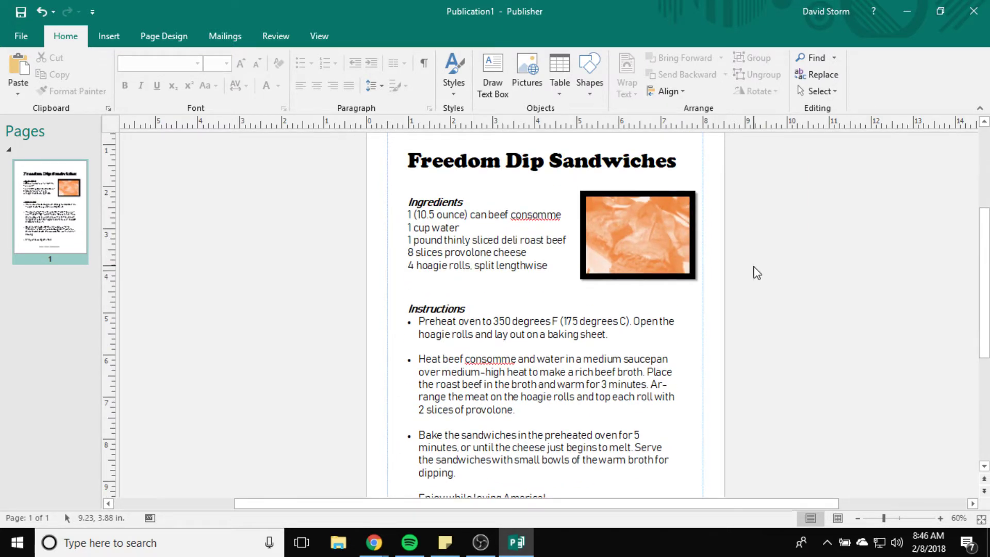
scroll(800, 265, down, 1)
scroll(801, 265, down, 1)
scroll(800, 272, up, 1)
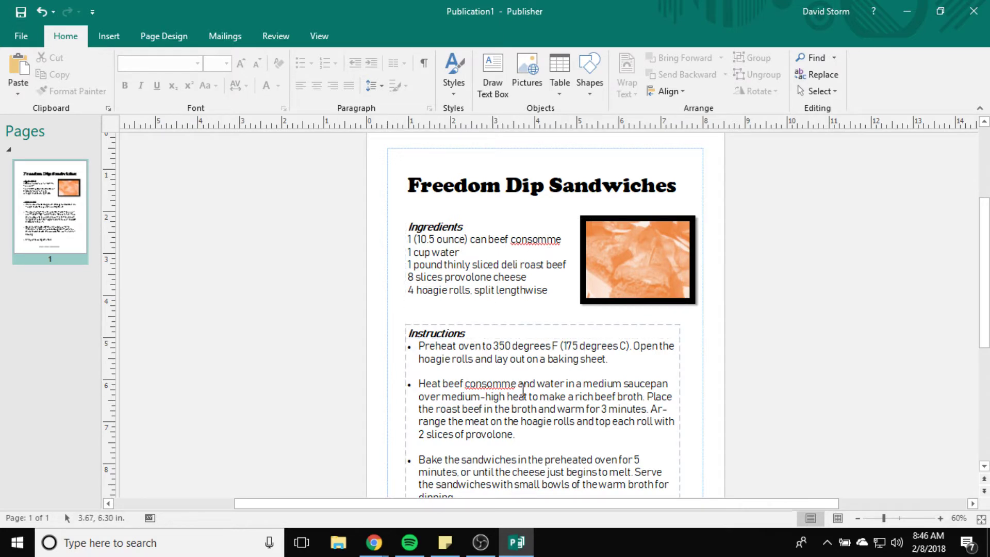
scroll(526, 386, down, 1)
scroll(526, 387, down, 1)
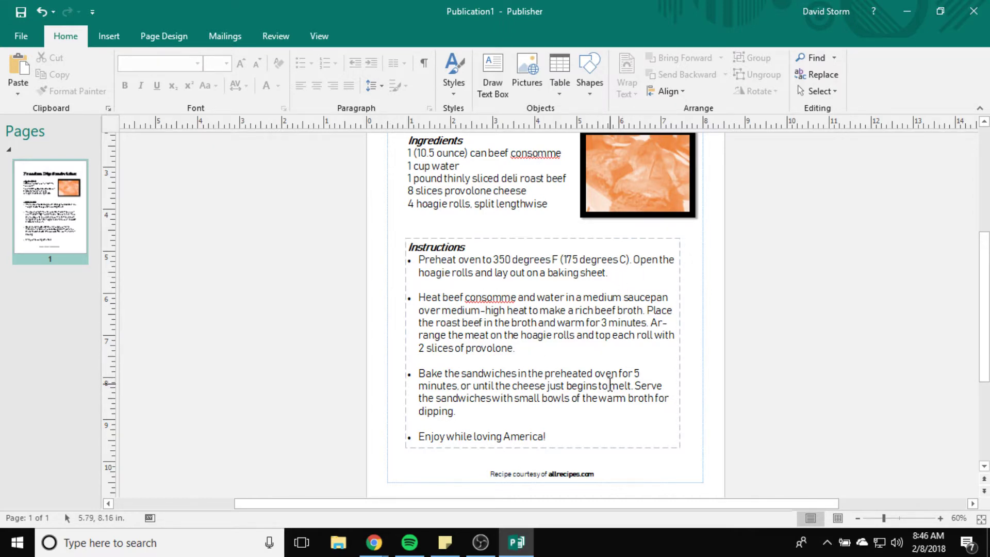
Turn off automatic hyphenation for the Instructions text, starting from the "Heat beef consomme" bullet
click(650, 322)
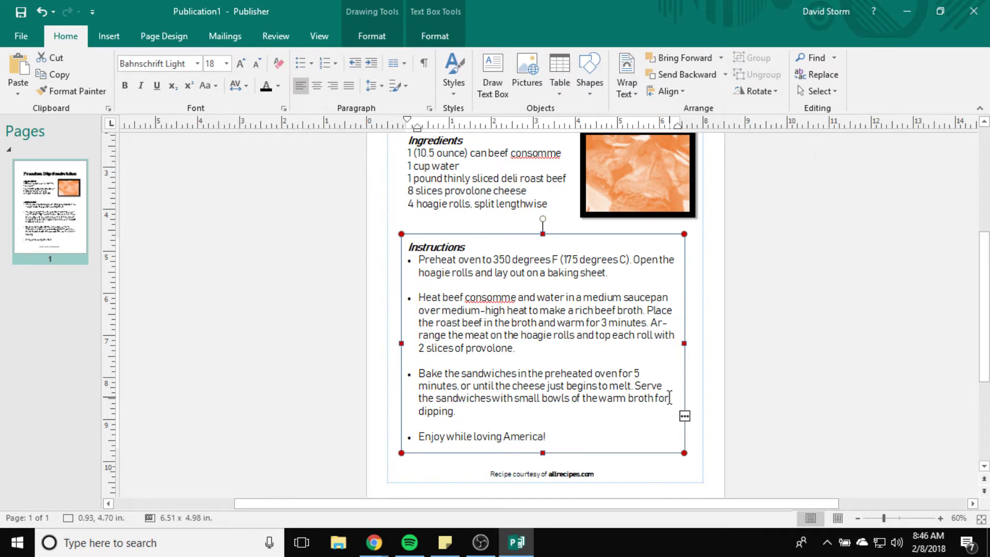
drag(526, 349, 424, 302)
click(424, 299)
drag(528, 352, 418, 298)
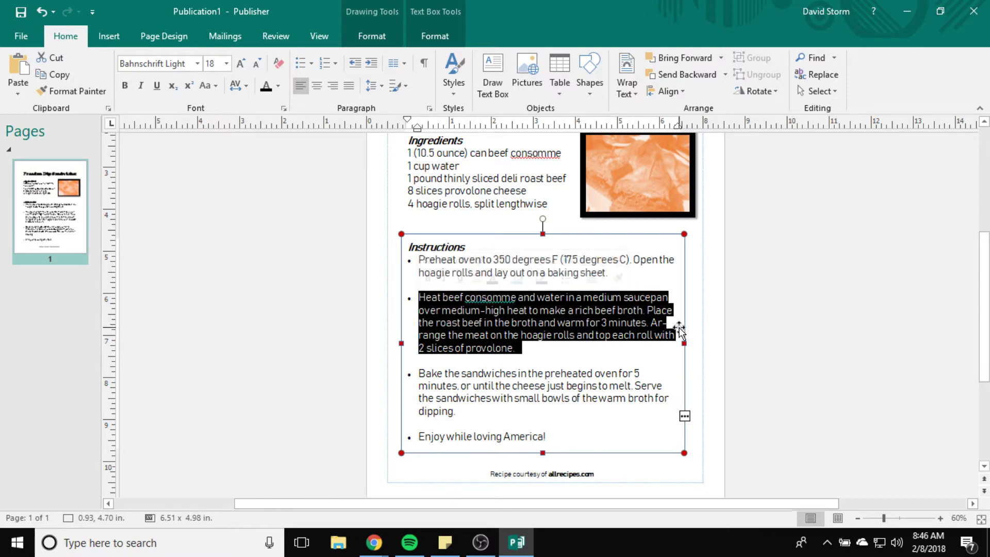
click(435, 36)
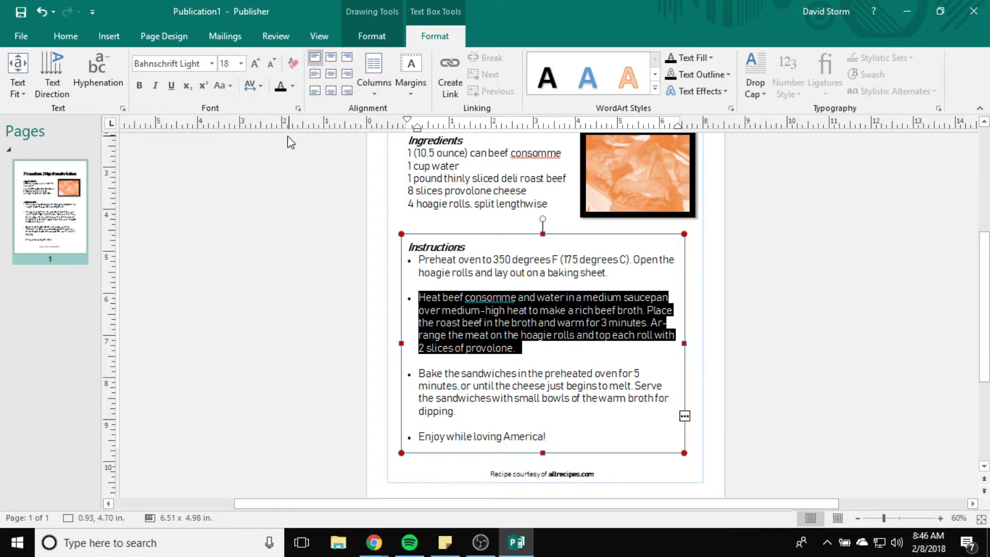
click(95, 72)
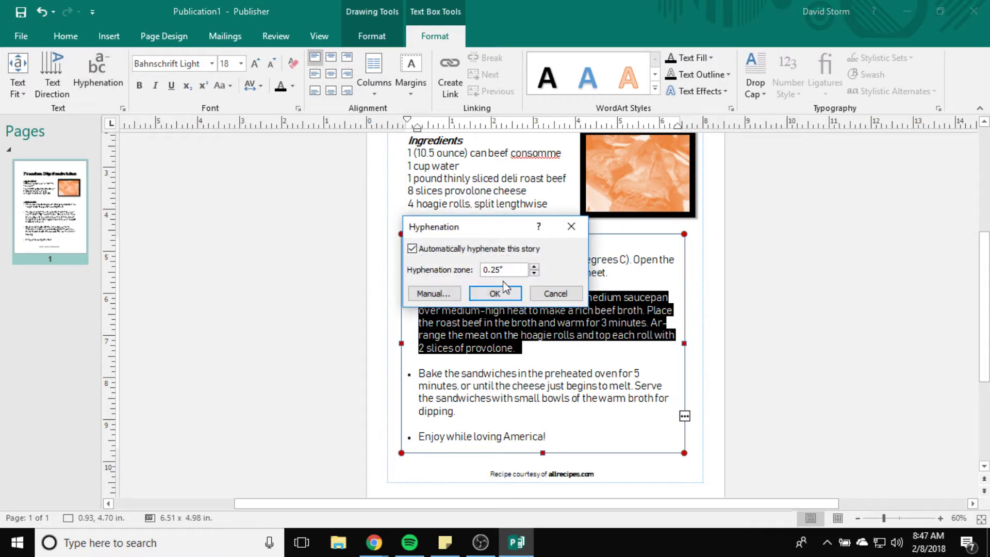
click(412, 248)
click(496, 293)
click(788, 372)
click(676, 399)
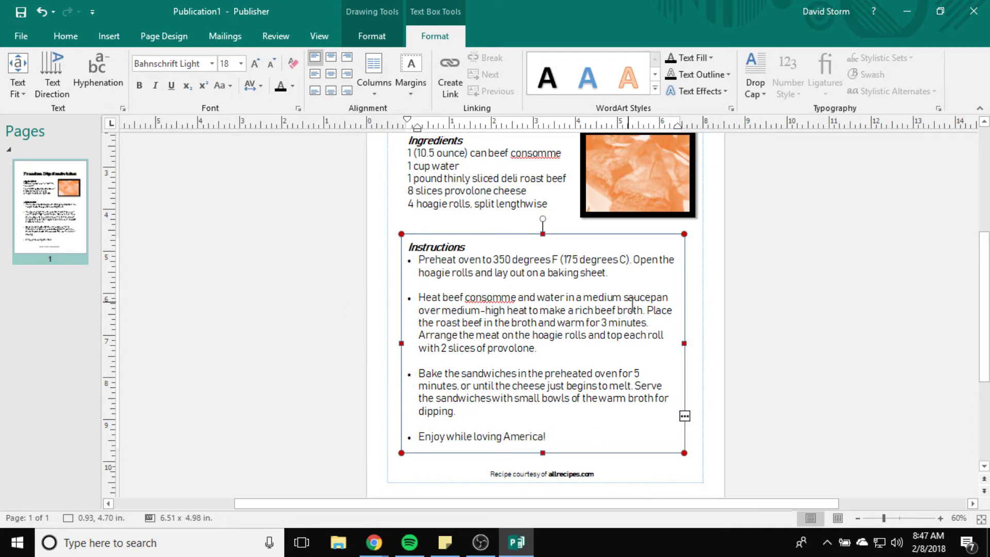
Check the full recipe again, examining the line breaks in the instructions and the spacing around the picture
scroll(794, 404, up, 1)
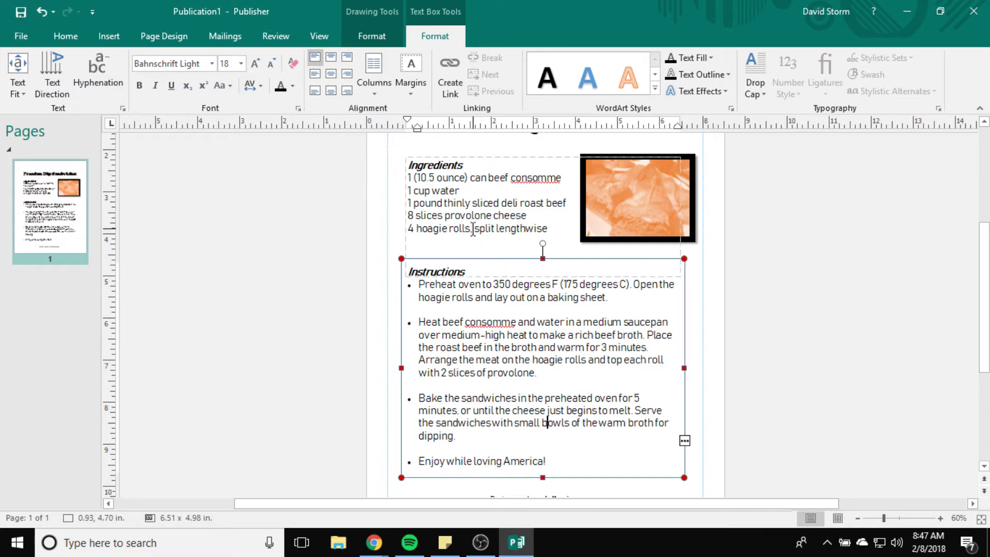
click(824, 322)
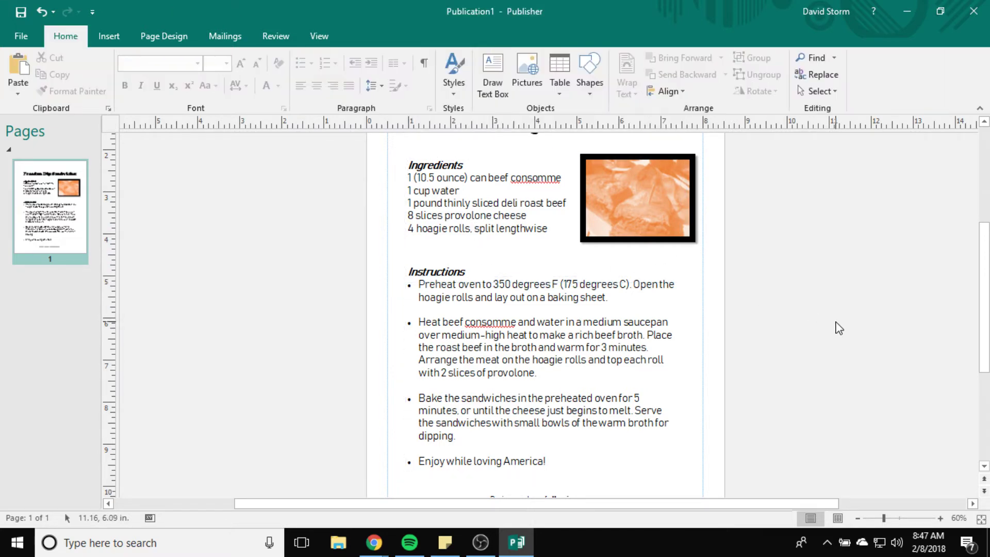
scroll(840, 325, down, 3)
scroll(841, 320, up, 7)
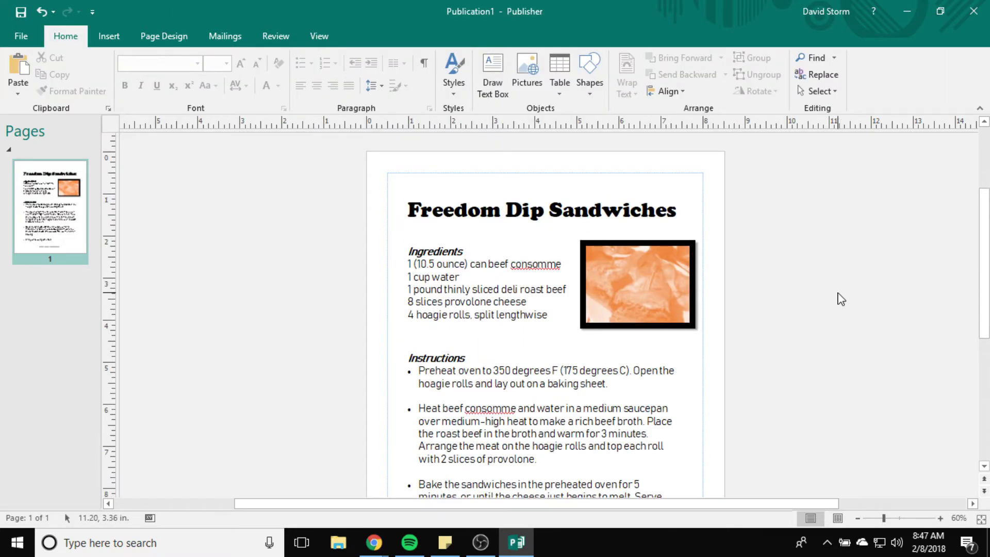
scroll(769, 298, down, 6)
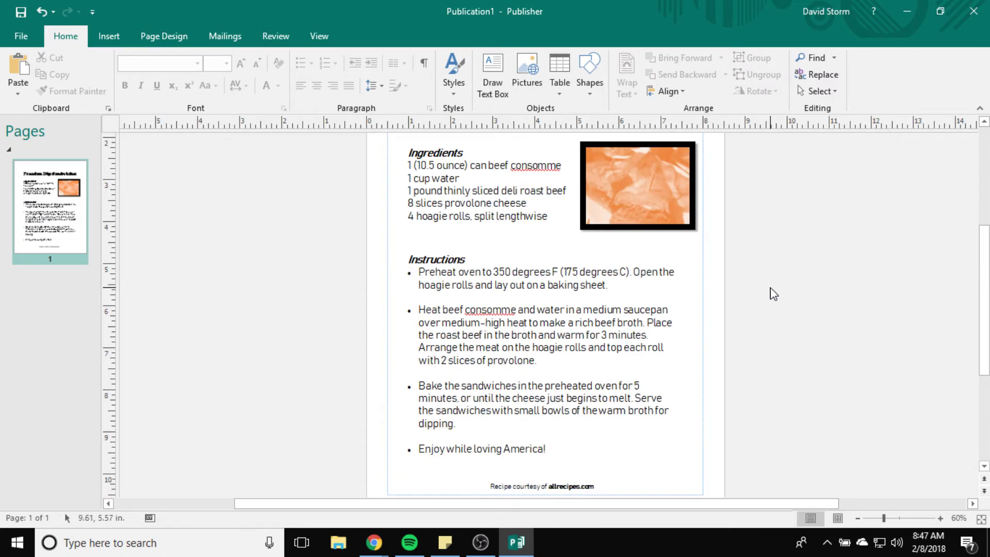
scroll(776, 291, up, 6)
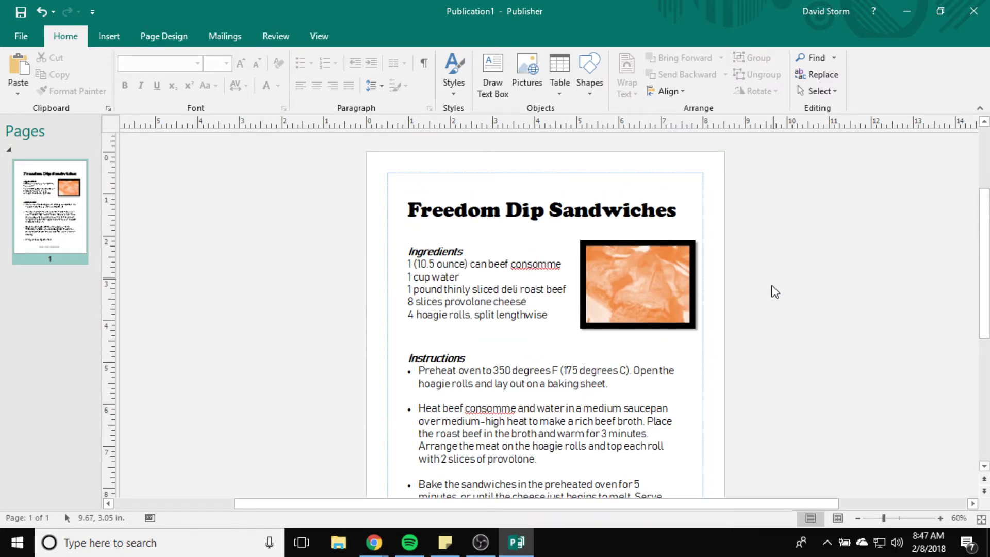
scroll(775, 289, down, 6)
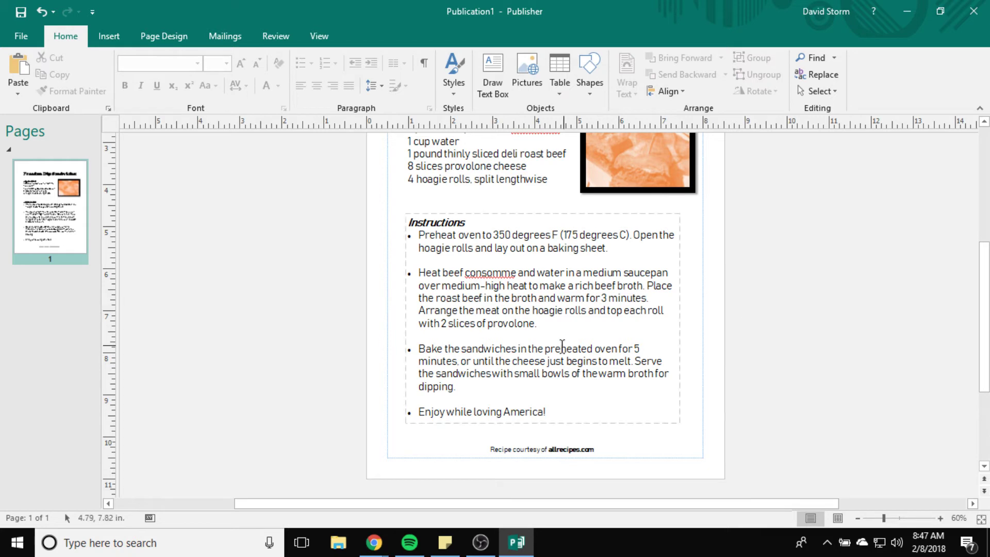
scroll(813, 386, up, 5)
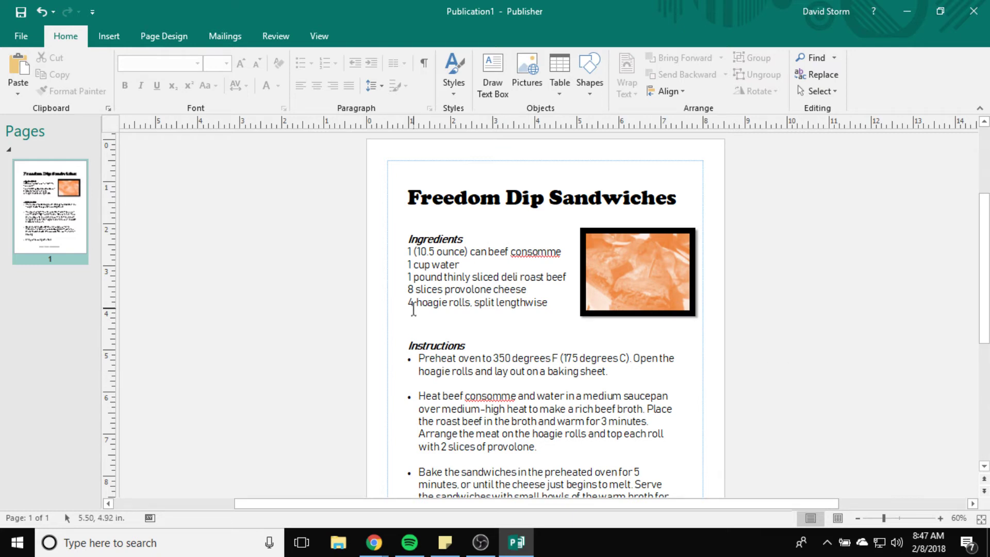
Start saving the publication under a new name and choose the Desktop folder as its location
click(24, 39)
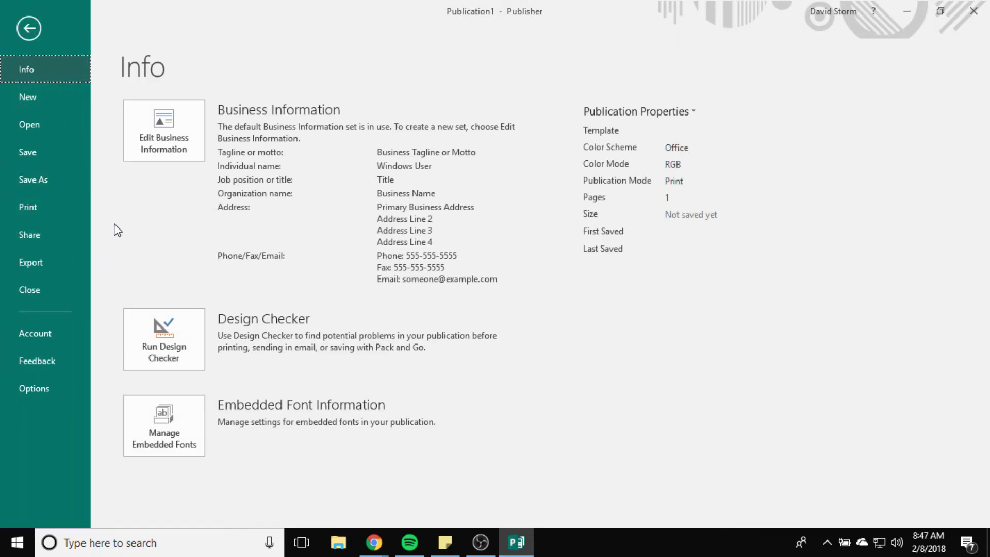
click(48, 181)
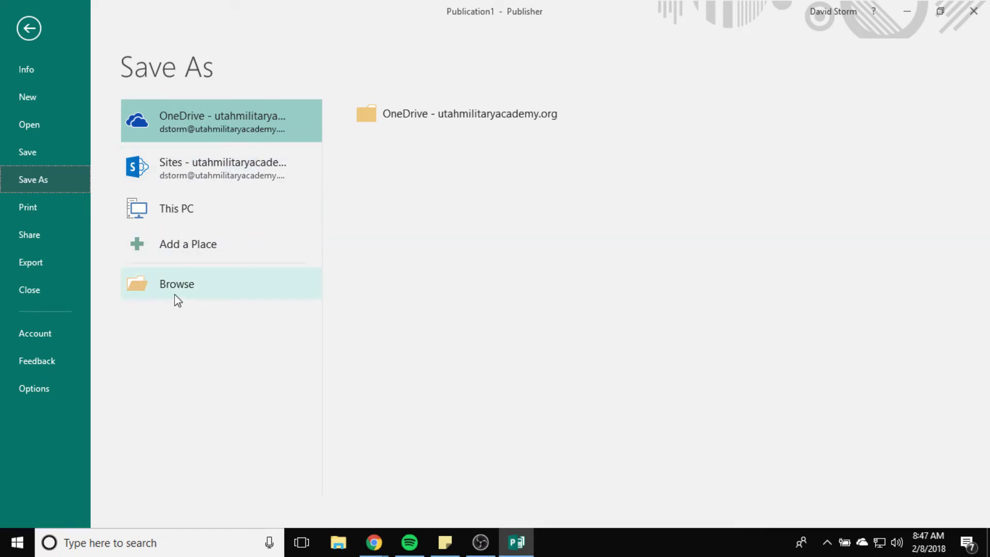
click(195, 293)
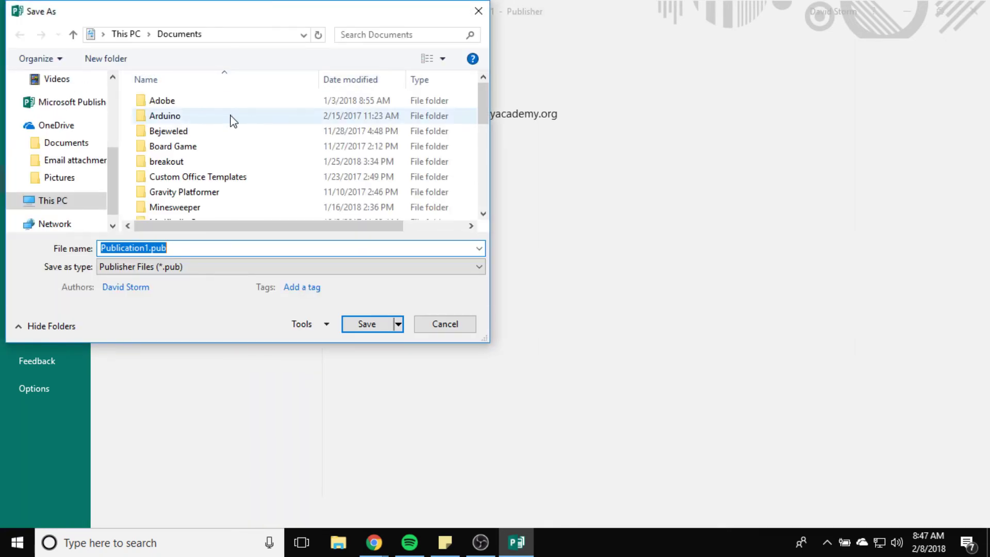
click(73, 202)
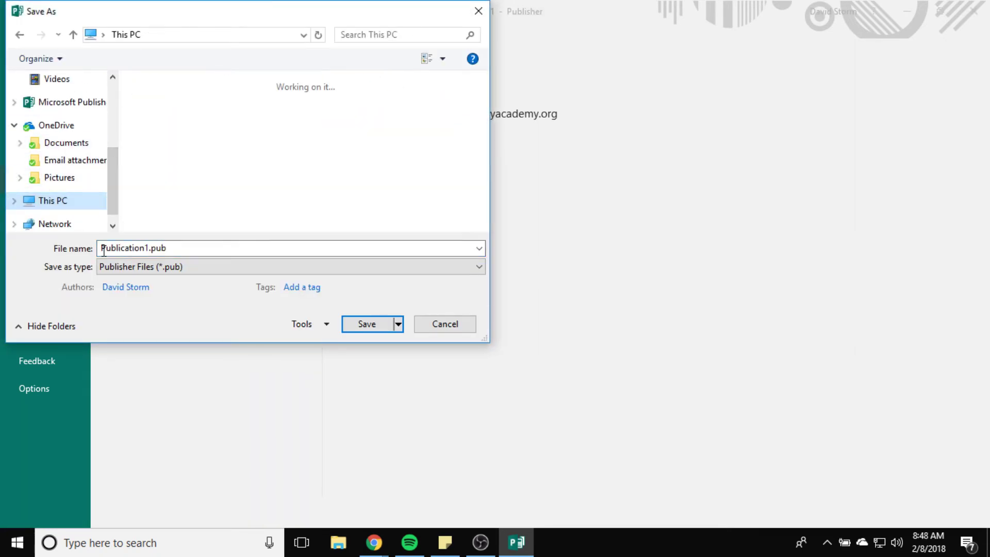
click(199, 161)
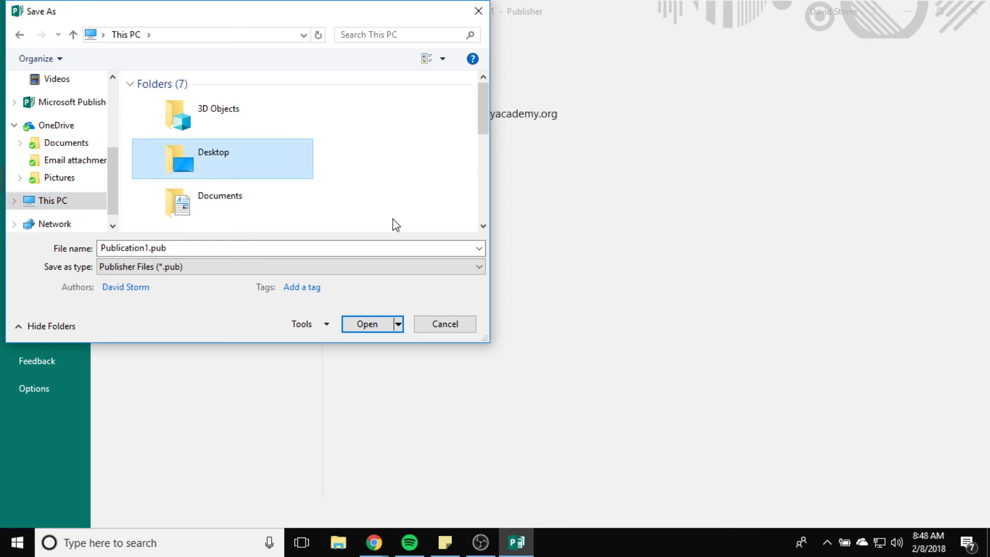
click(382, 324)
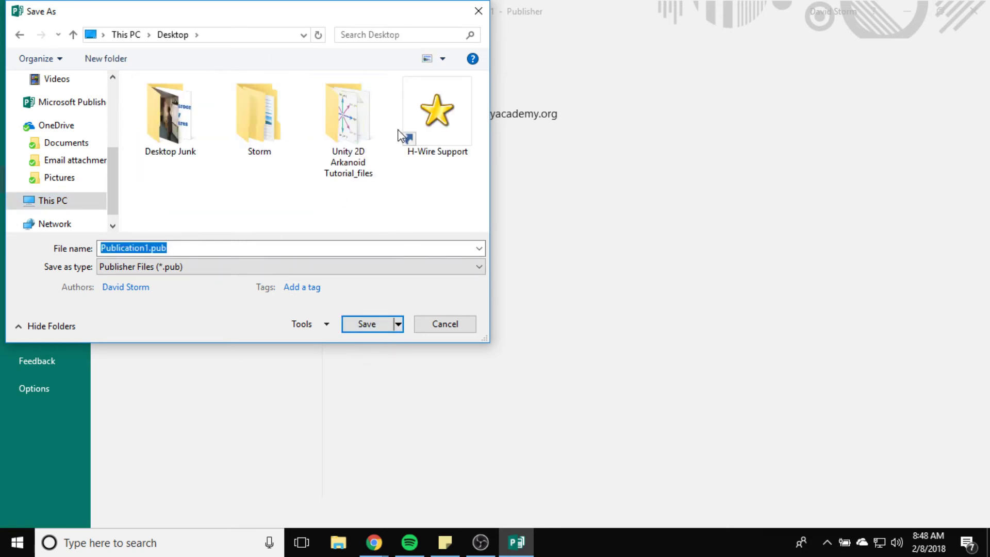
Name the publication FrenchDip.pub and save it as a Publisher file
click(145, 248)
key(BackSpace)
key(BackSpace)
key(BackSpace)
key(BackSpace)
key(BackSpace)
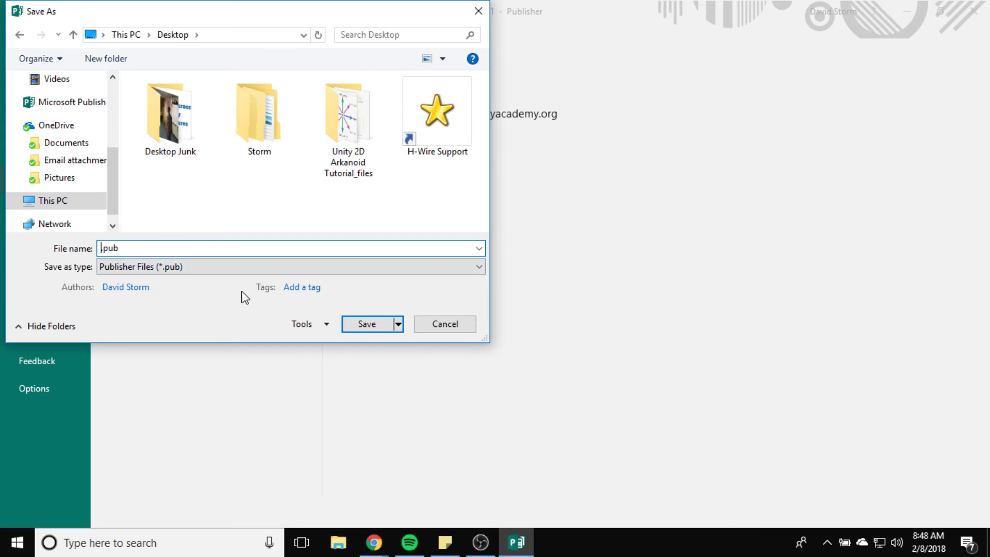
text(Re)
text(enchDip)
click(386, 325)
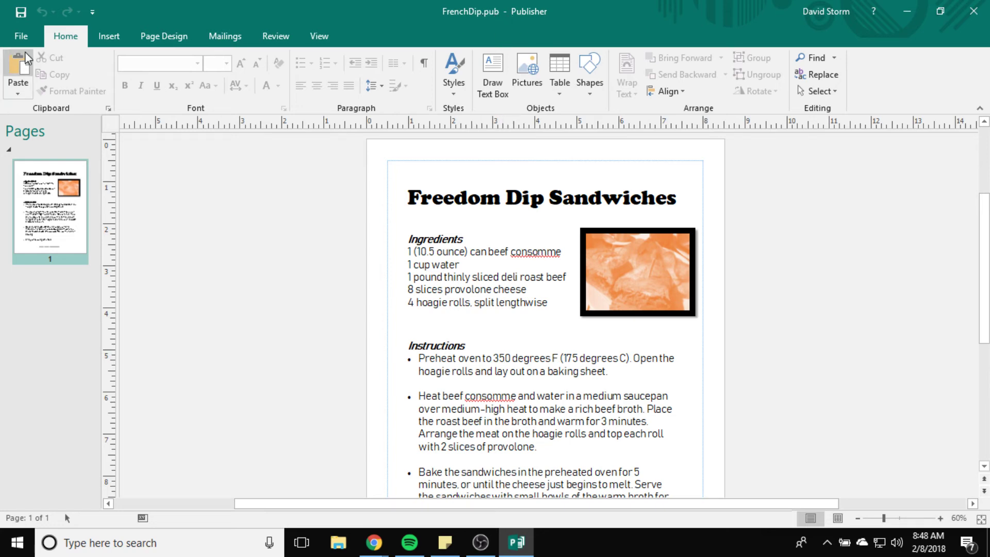
Export the publication as FrenchDip.pdf to the Desktop, keeping the option to open the file after publishing
click(26, 33)
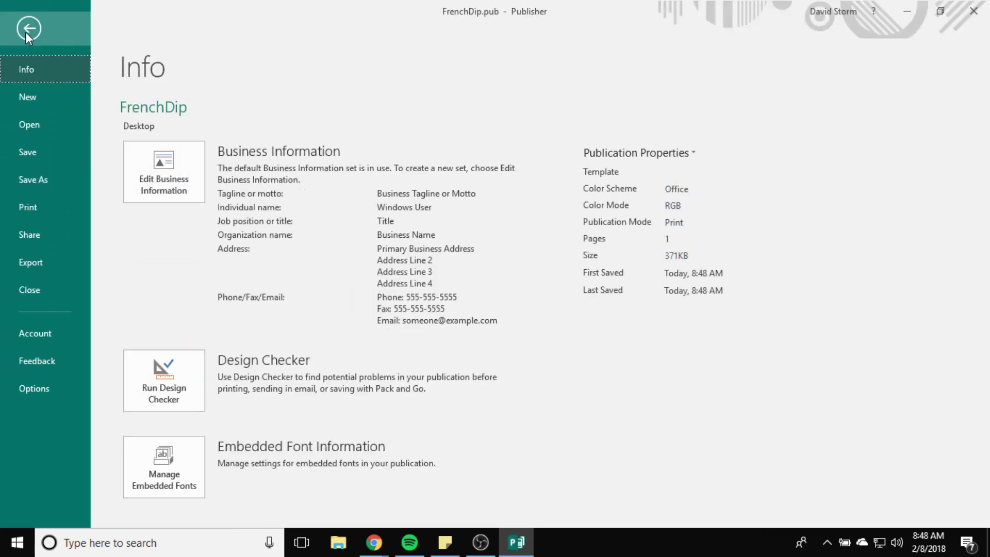
click(36, 267)
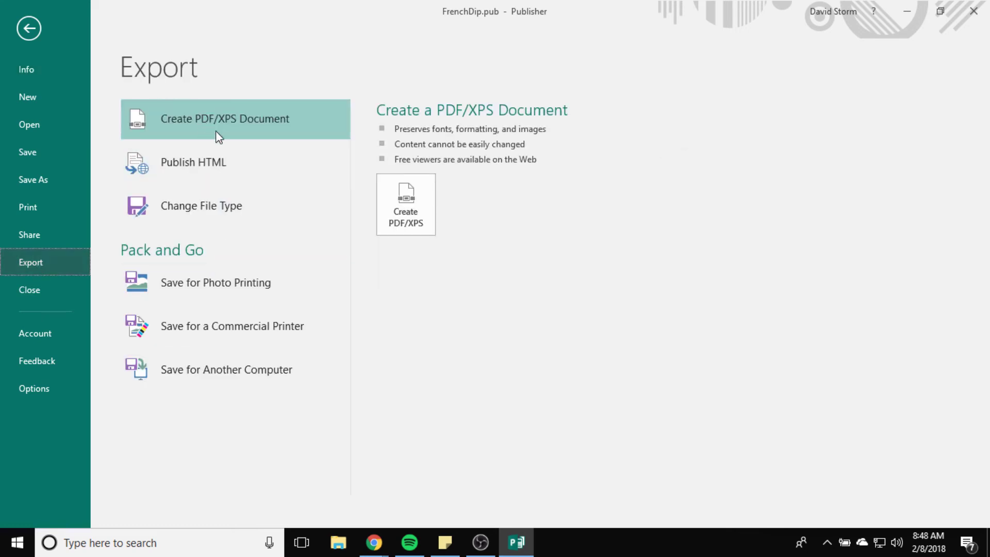
click(413, 206)
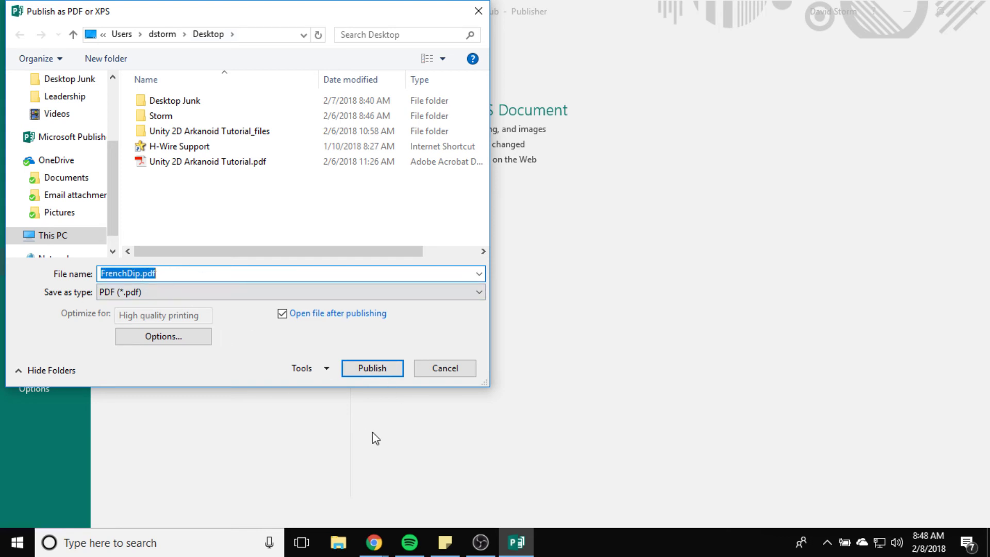
click(372, 368)
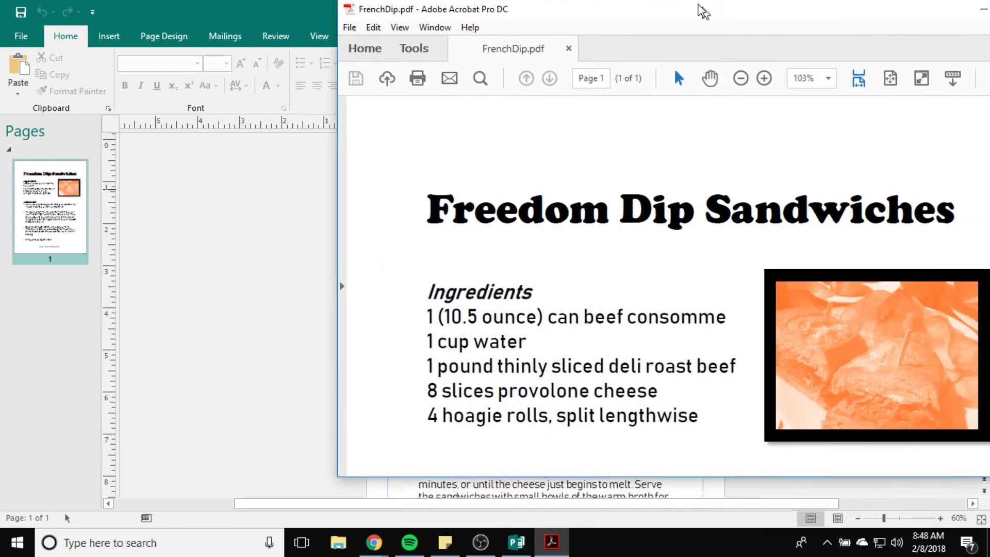
Enlarge the exported FrenchDip.pdf to full screen, examine its title, ingredients, picture and instructions, and close the PDF to return to Publisher
drag(698, 11, 400, 37)
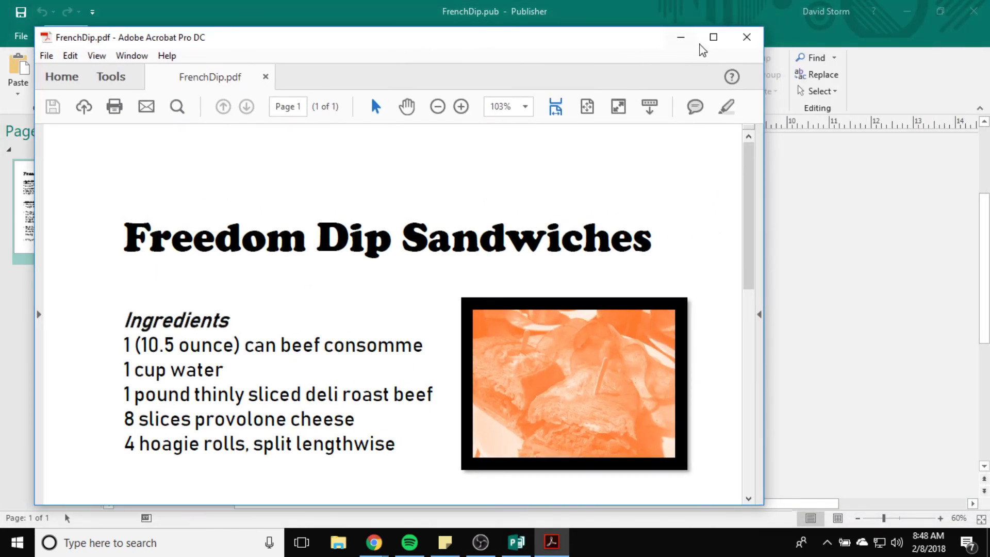
click(711, 38)
scroll(800, 314, down, 3)
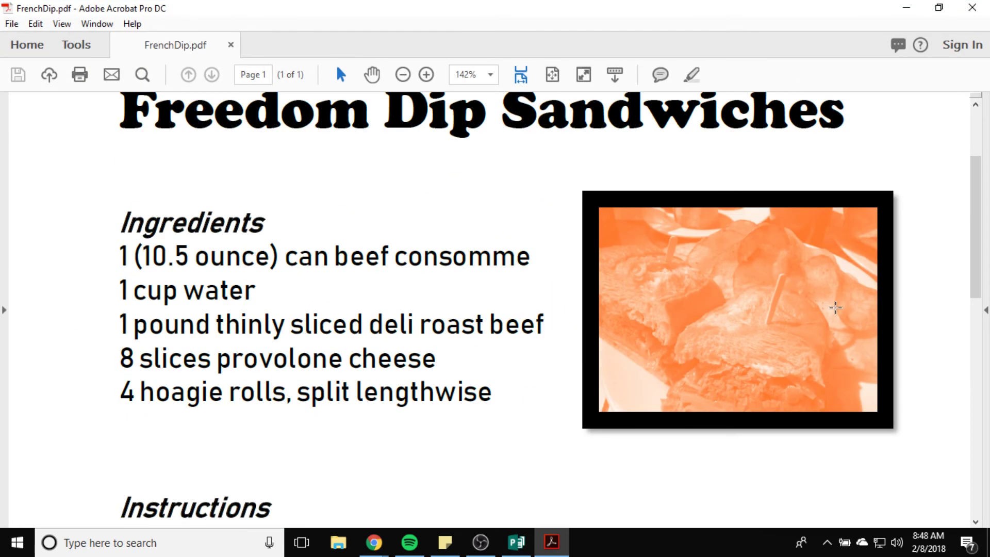
scroll(891, 313, up, 1)
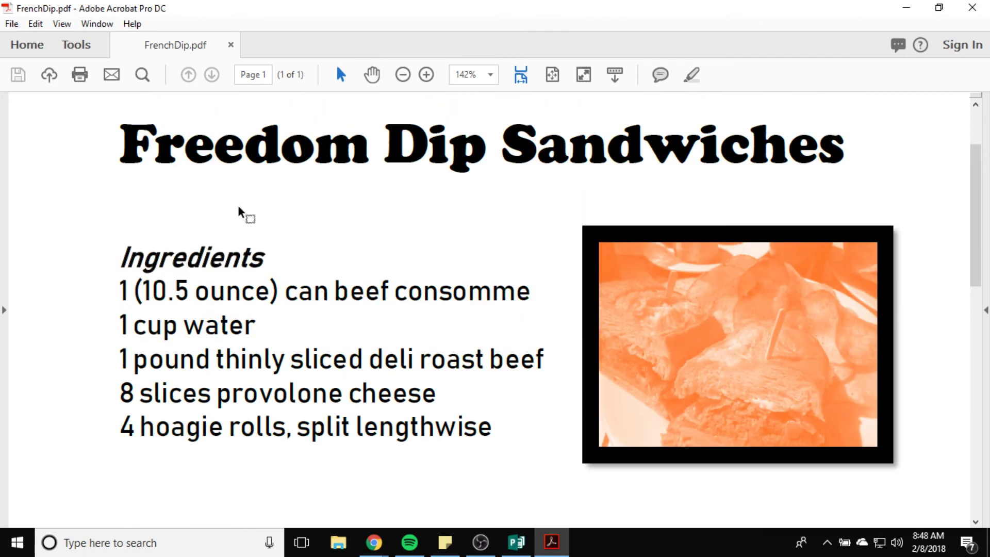
scroll(453, 283, up, 2)
scroll(452, 283, down, 15)
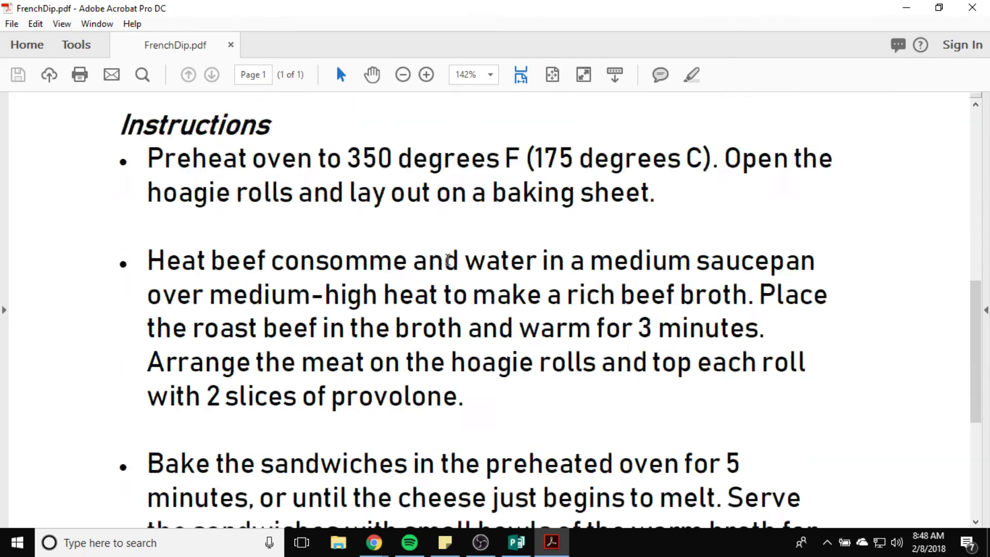
scroll(470, 298, up, 13)
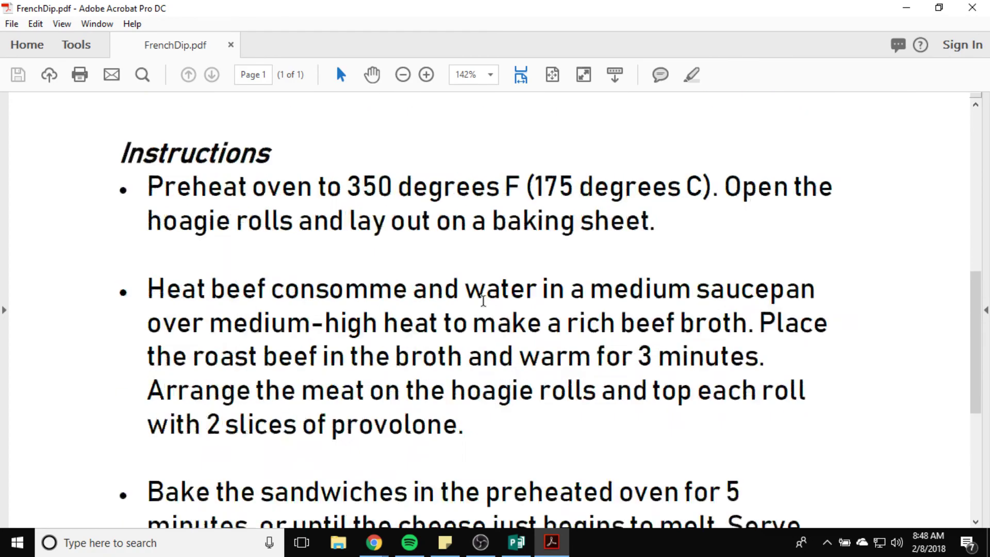
scroll(474, 304, up, 5)
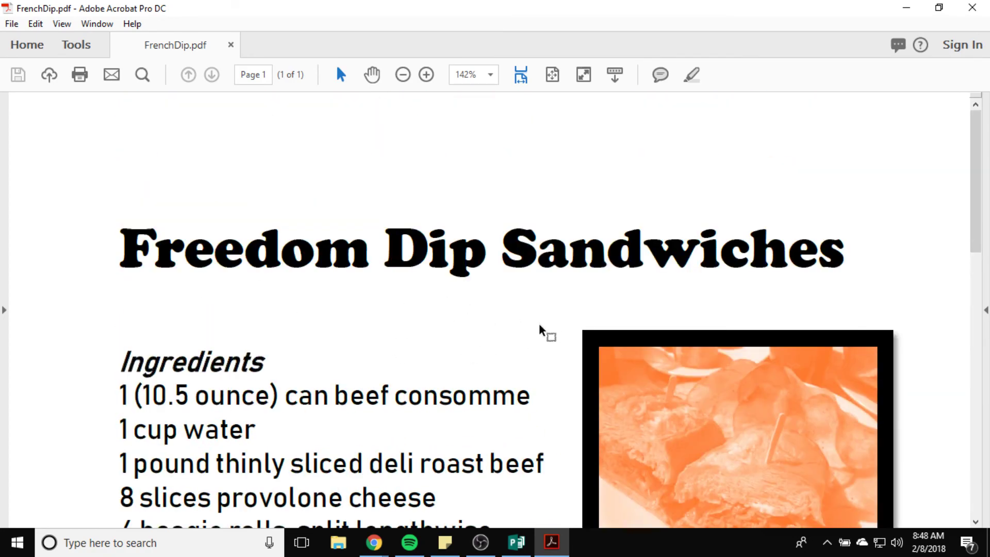
scroll(495, 230, down, 12)
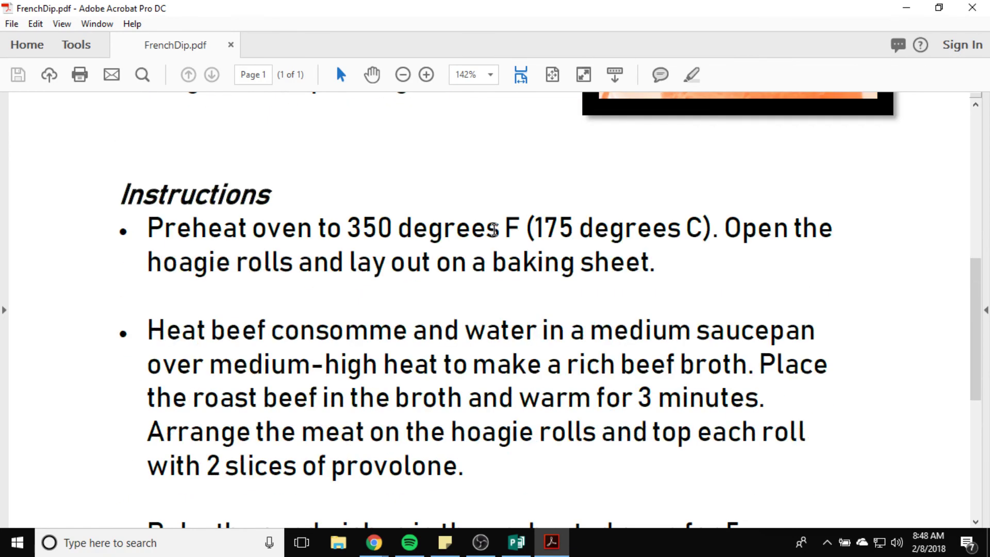
scroll(493, 230, up, 3)
scroll(494, 230, down, 7)
scroll(493, 229, up, 3)
scroll(493, 228, up, 13)
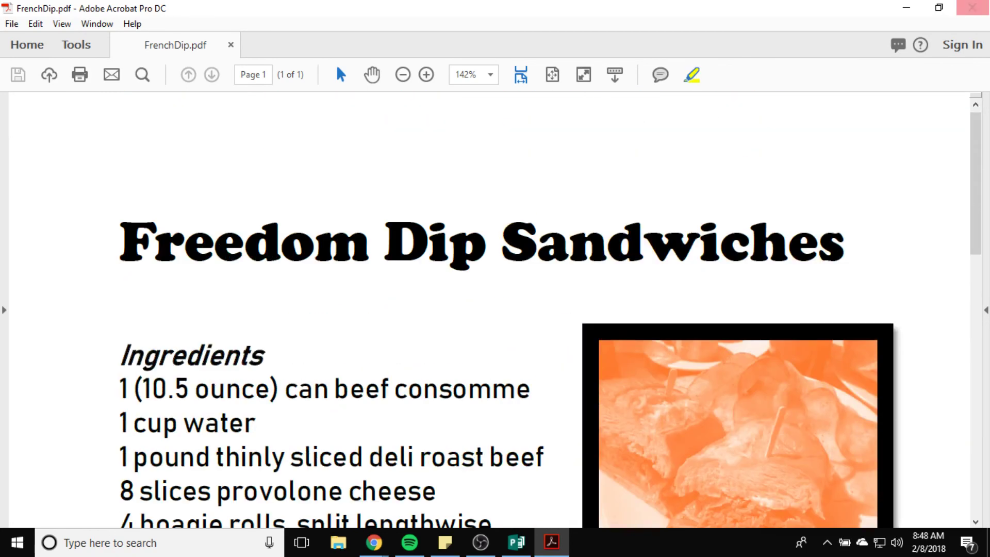
click(981, 16)
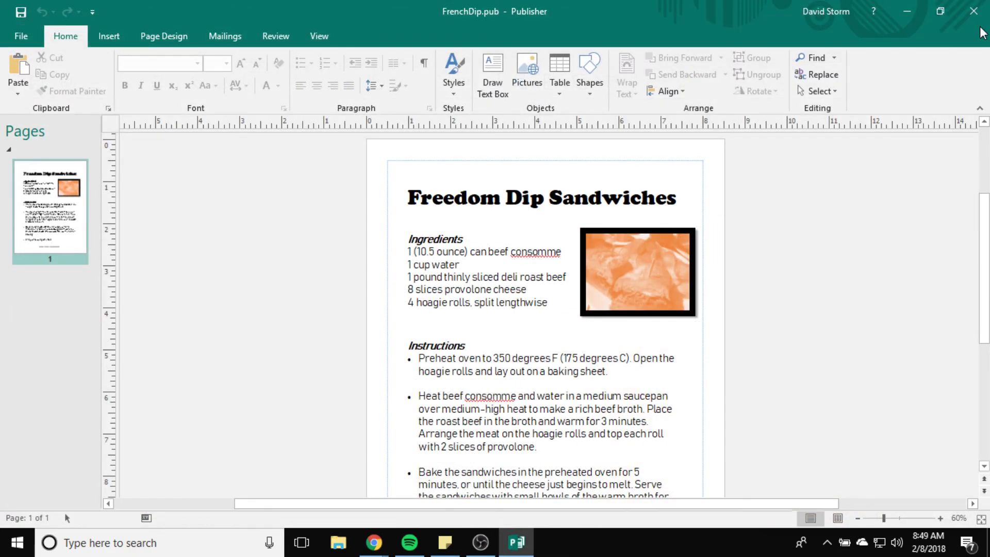